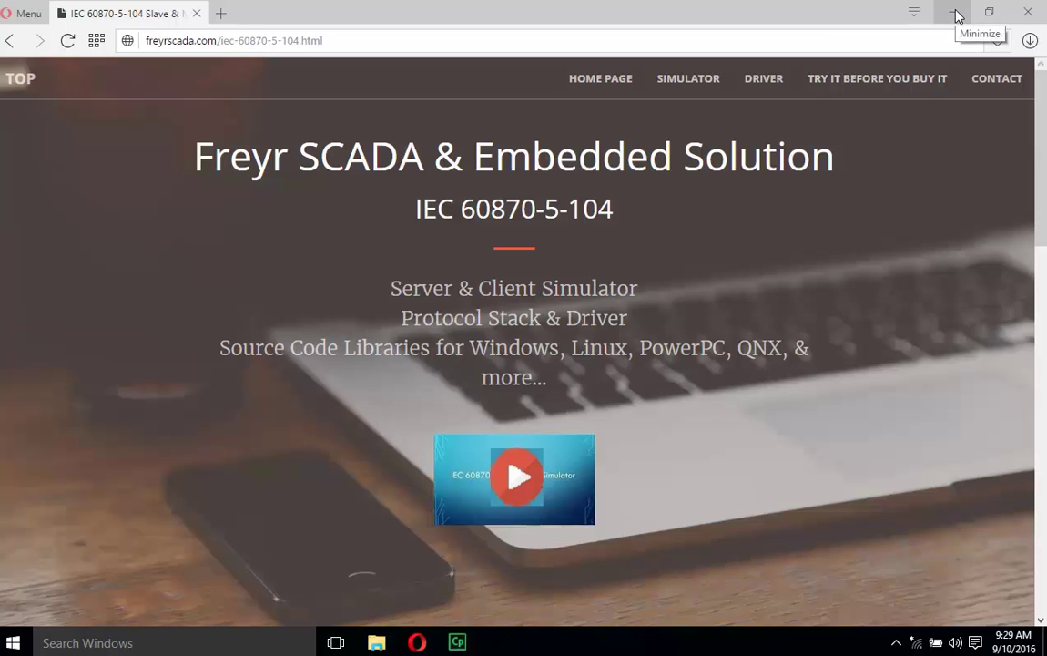
Launch the IEC 60870-5-104 Server Simulator from the desktop and add a server
left_click(957, 16)
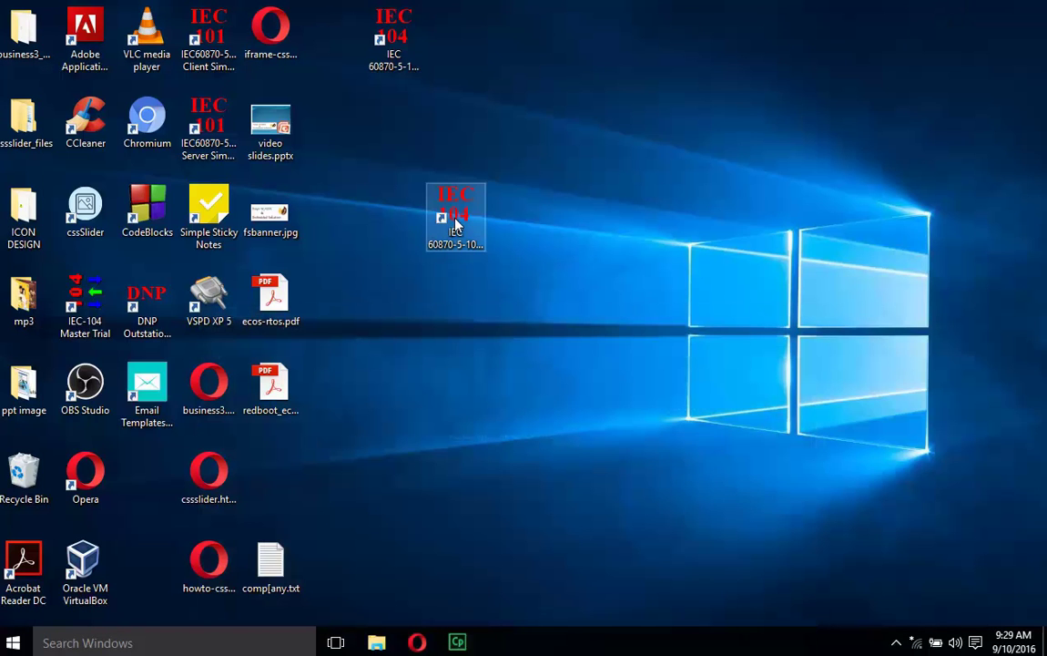
double_click(456, 223)
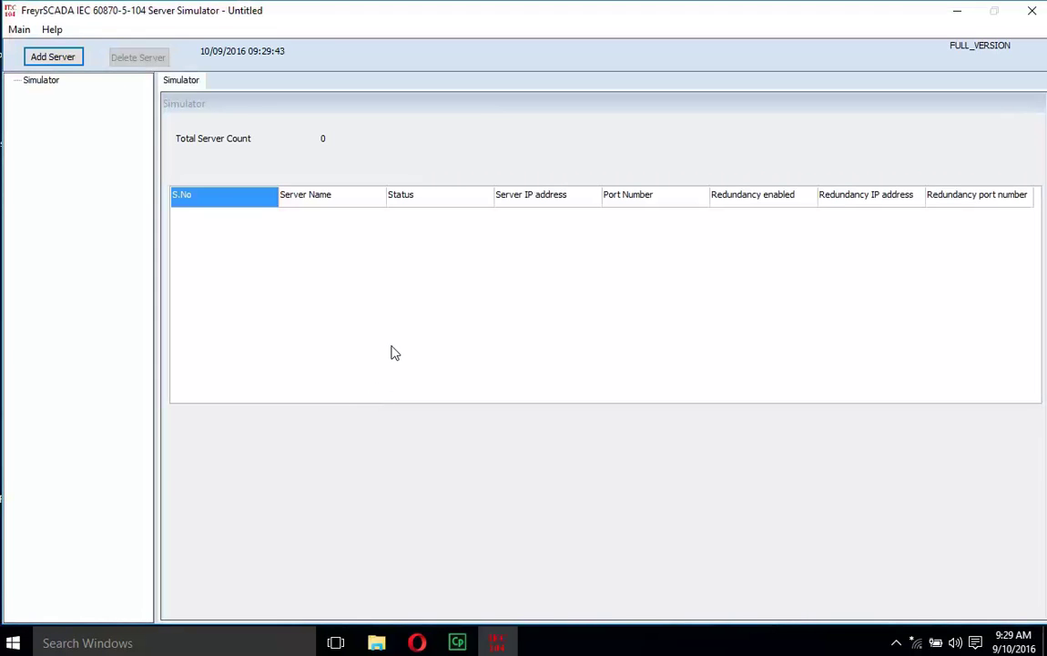
left_click(55, 58)
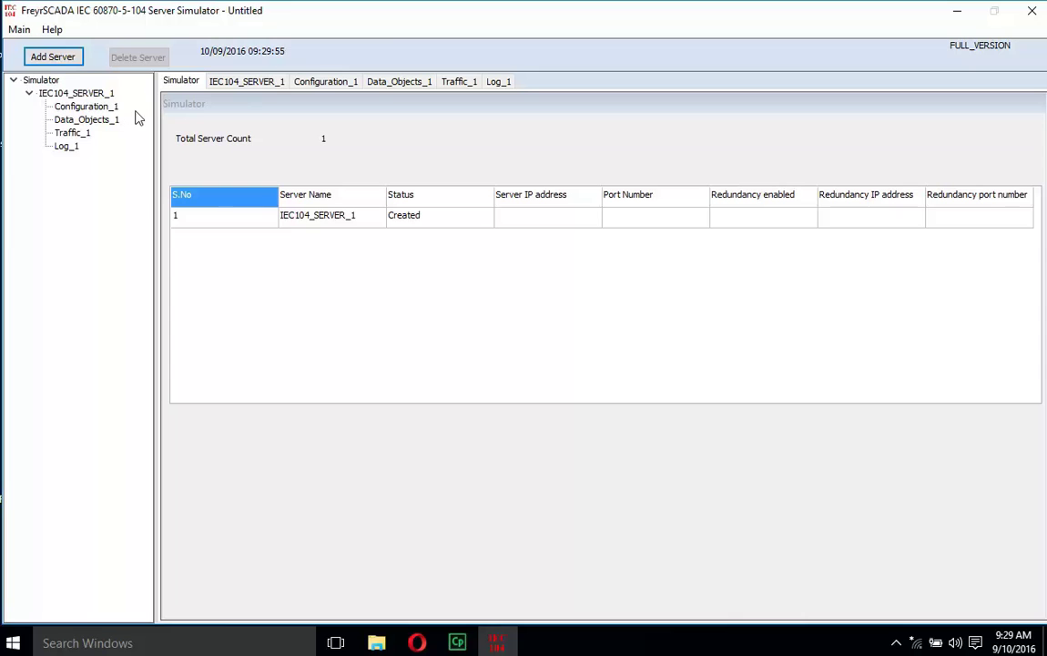
Set Enable File Transfer to TRUE in the settings of IEC104_SERVER_1
left_click(234, 84)
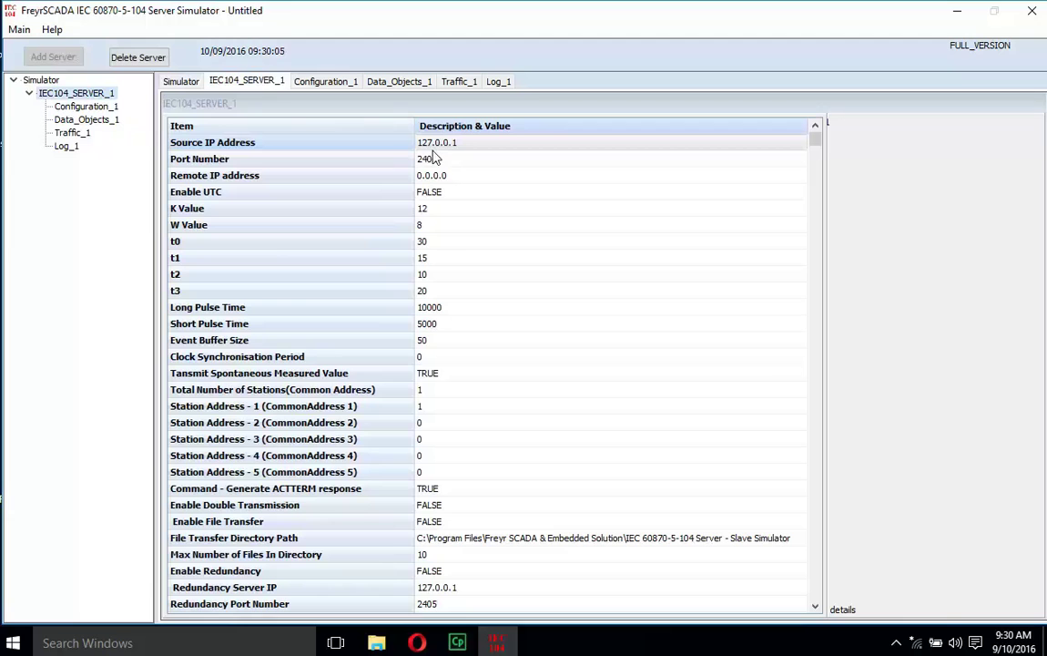
mouse_move(438, 148)
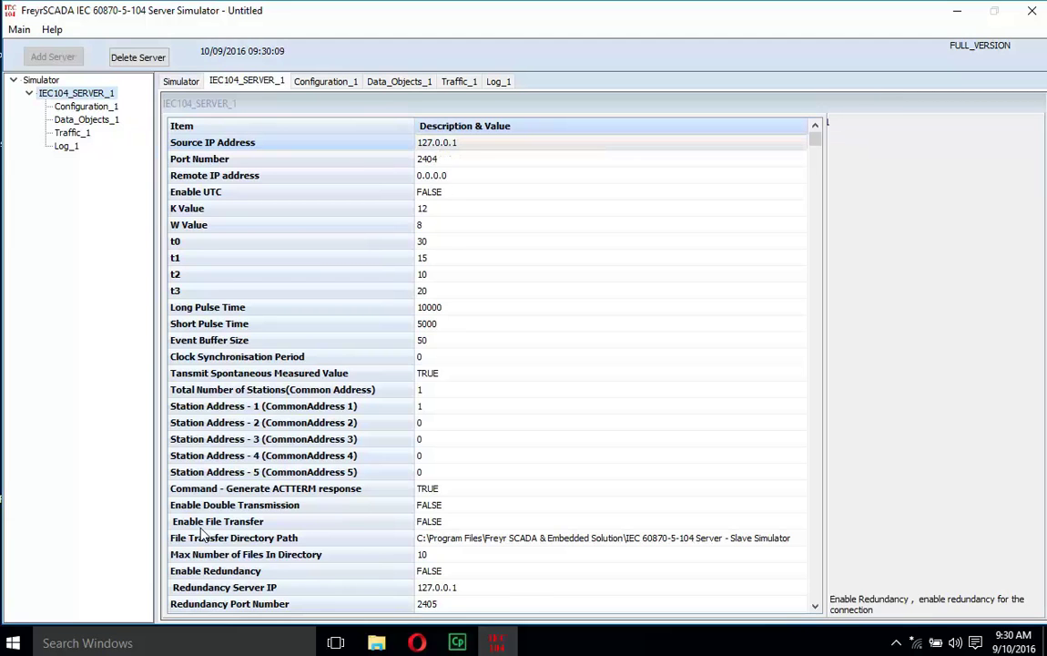
left_click(487, 528)
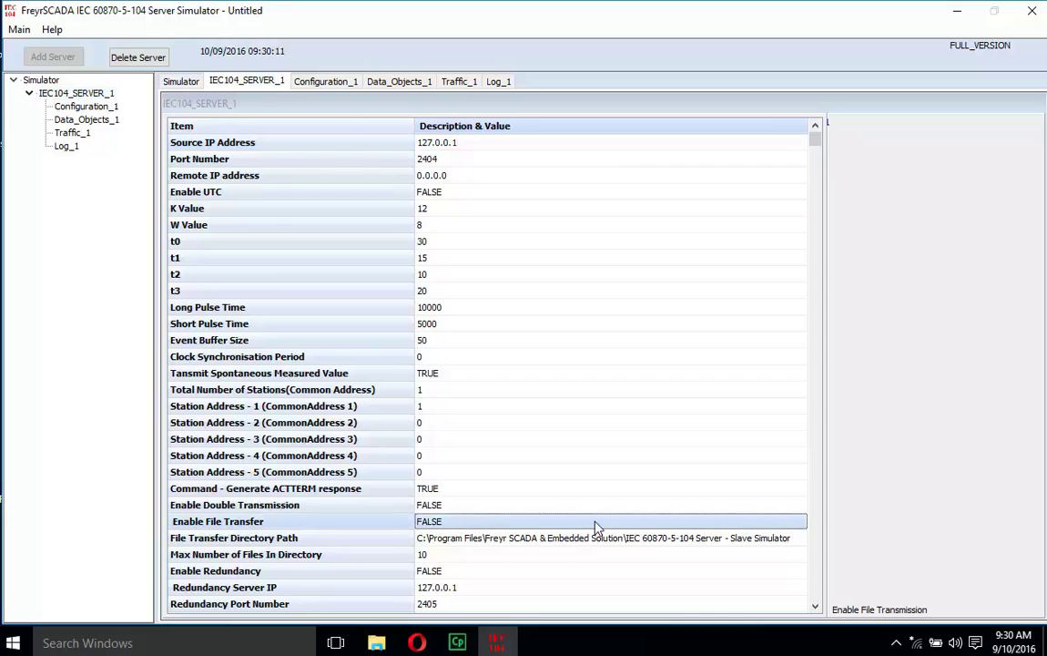
left_click(802, 525)
left_click(801, 526)
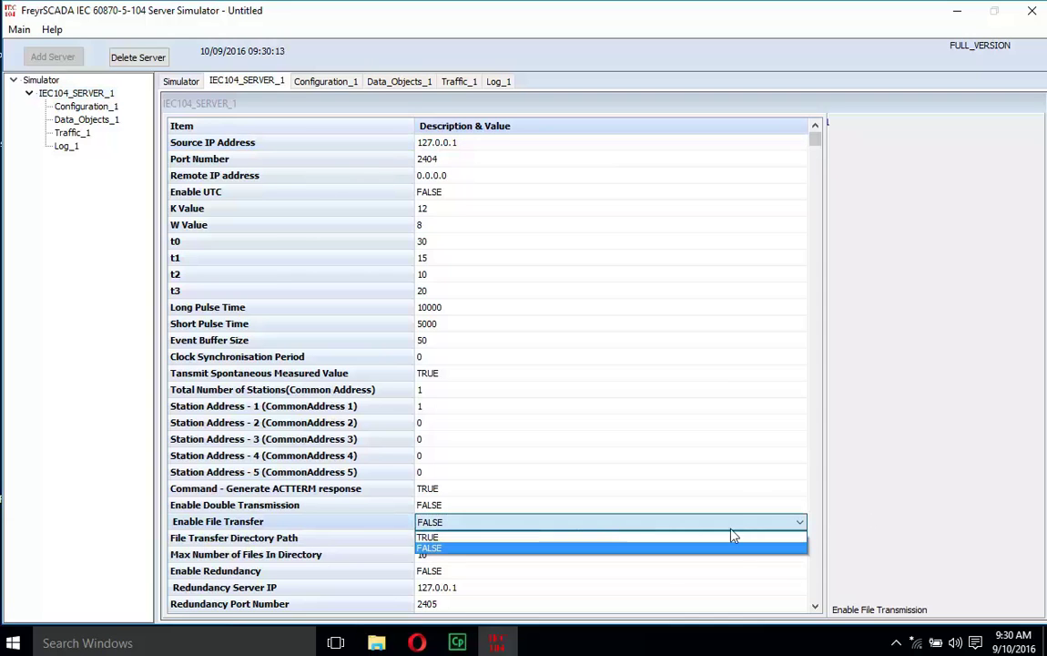
left_click(728, 537)
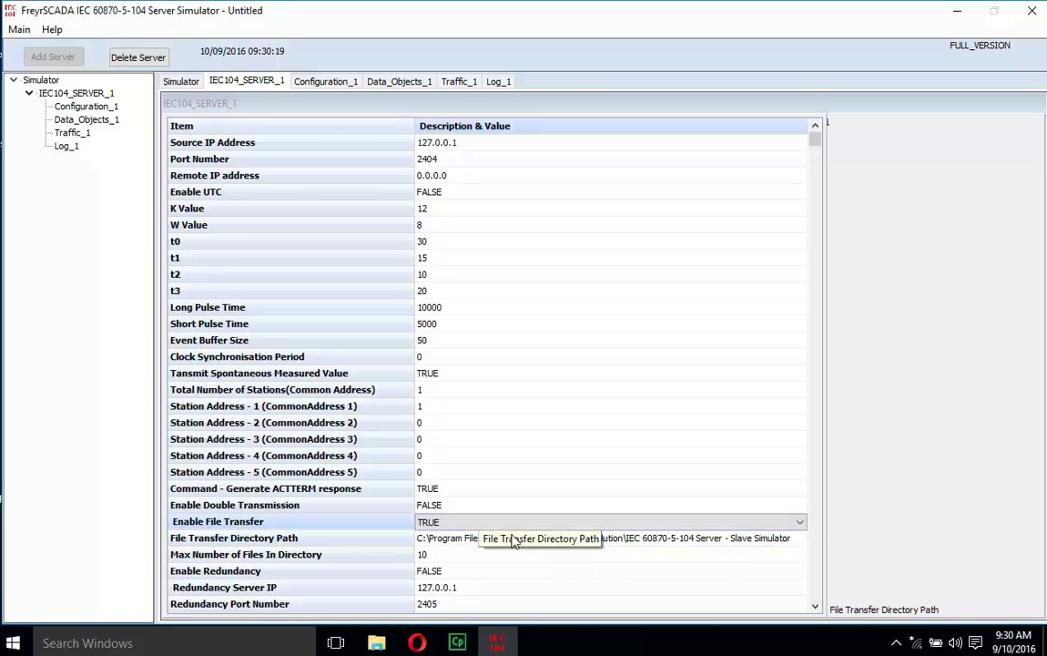
Switch to File Explorer and create a folder named serverdir on Local Disk (C:)
left_click(386, 648)
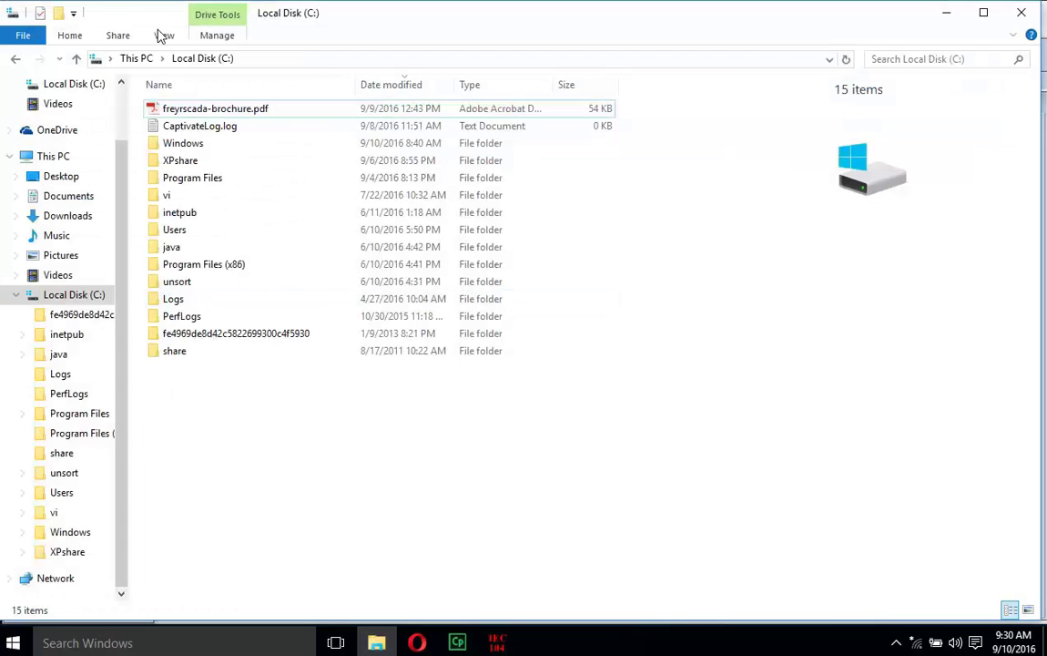
right_click(525, 418)
mouse_move(598, 587)
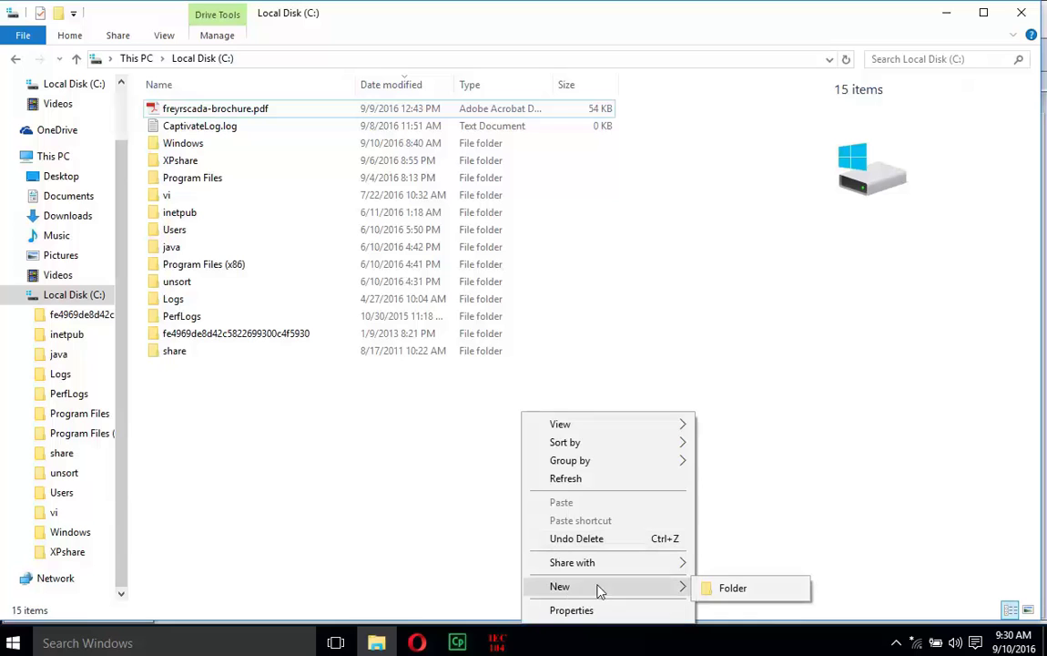
left_click(733, 587)
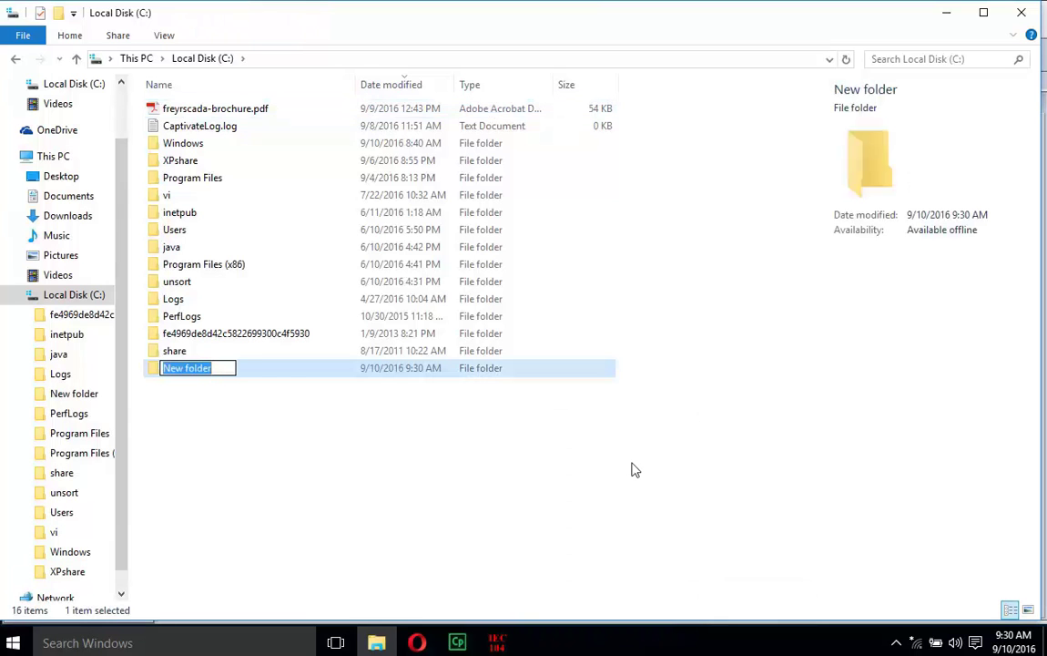
type("server")
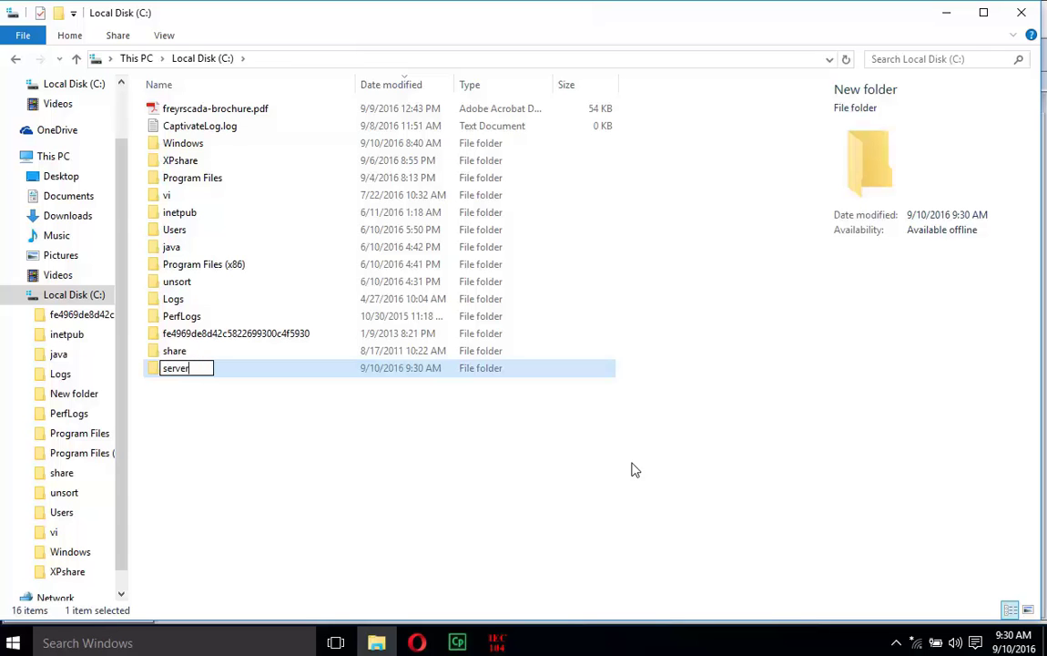
type("dir")
left_click(268, 469)
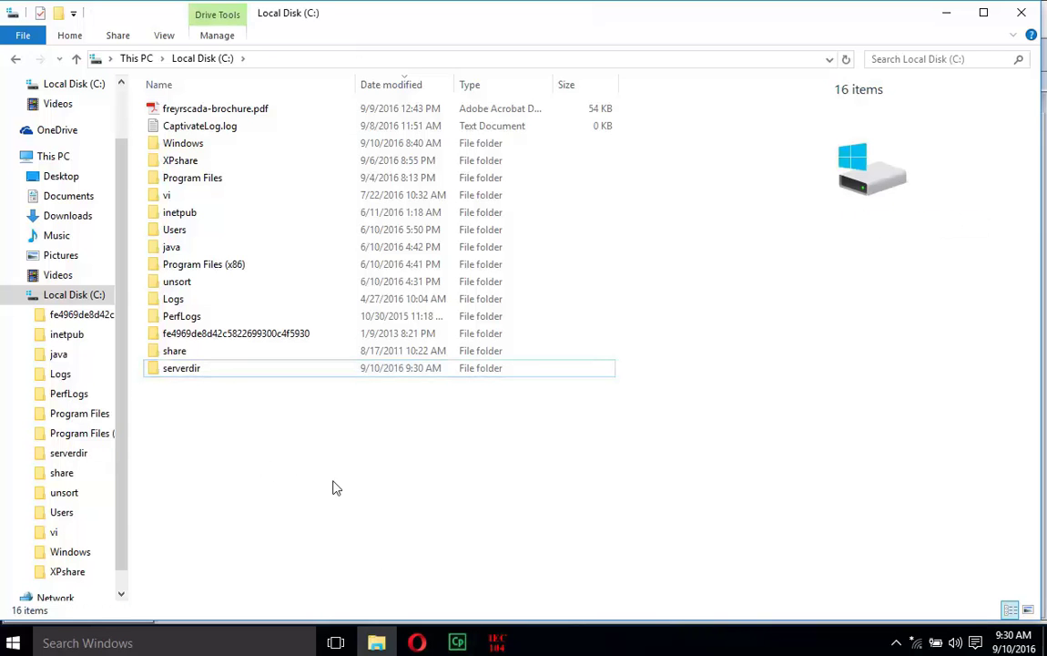
Switch back to the server simulator and set the File Transfer Directory Path to C:\serverdir
left_click(497, 643)
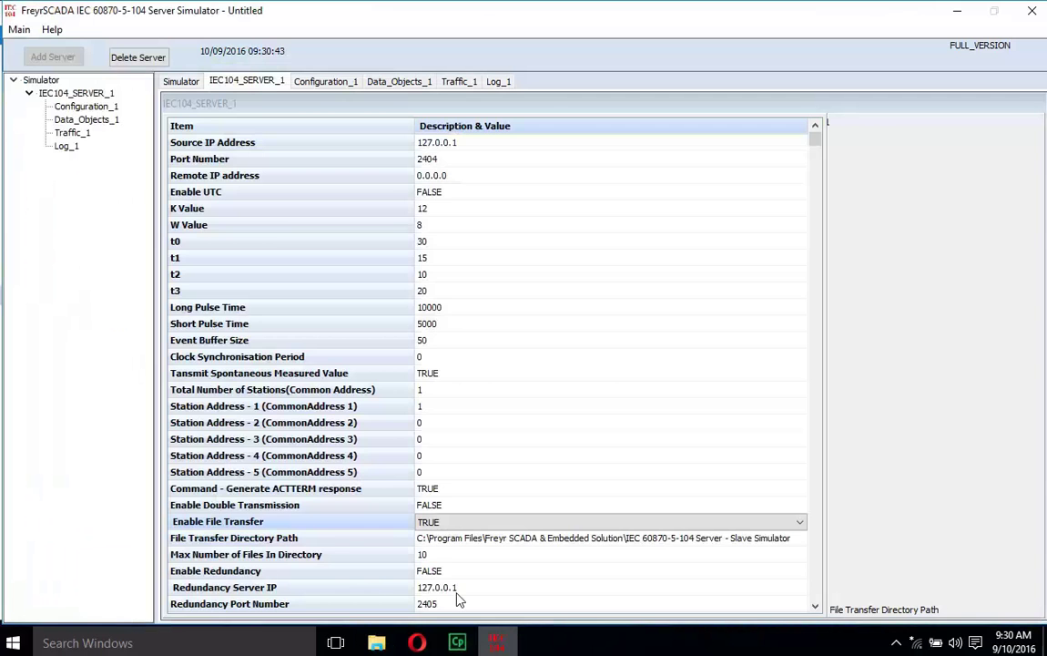
mouse_move(307, 365)
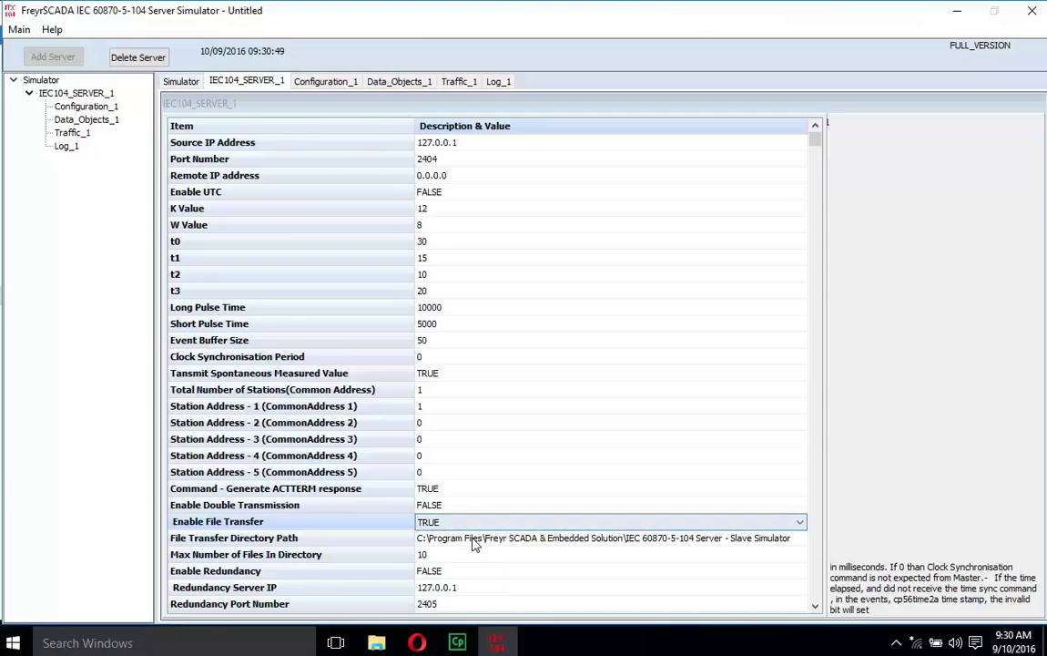
mouse_move(470, 542)
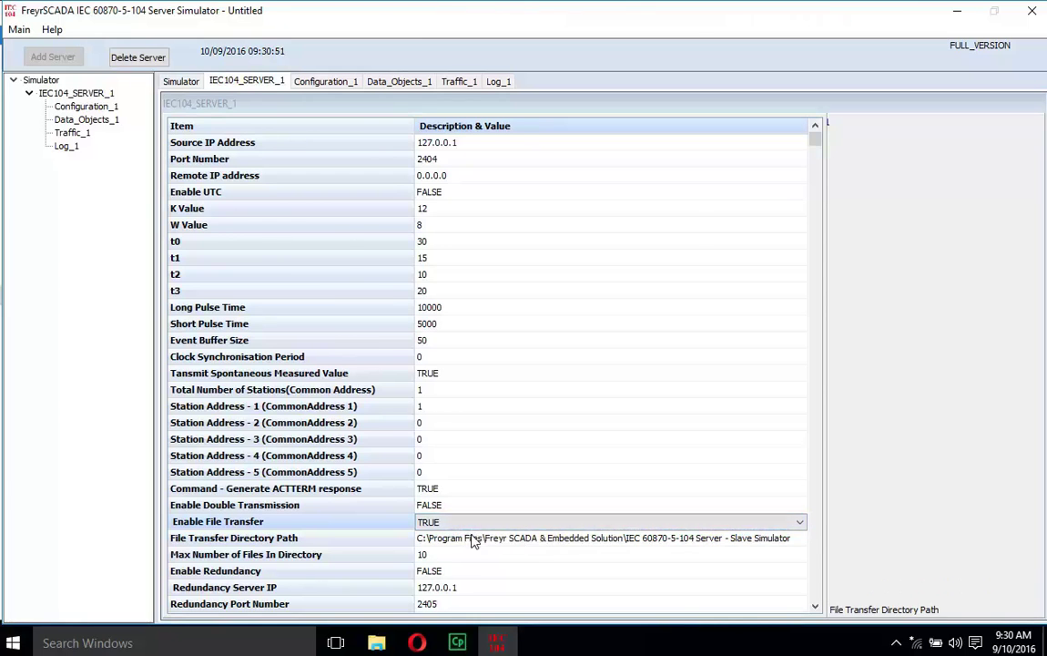
double_click(473, 538)
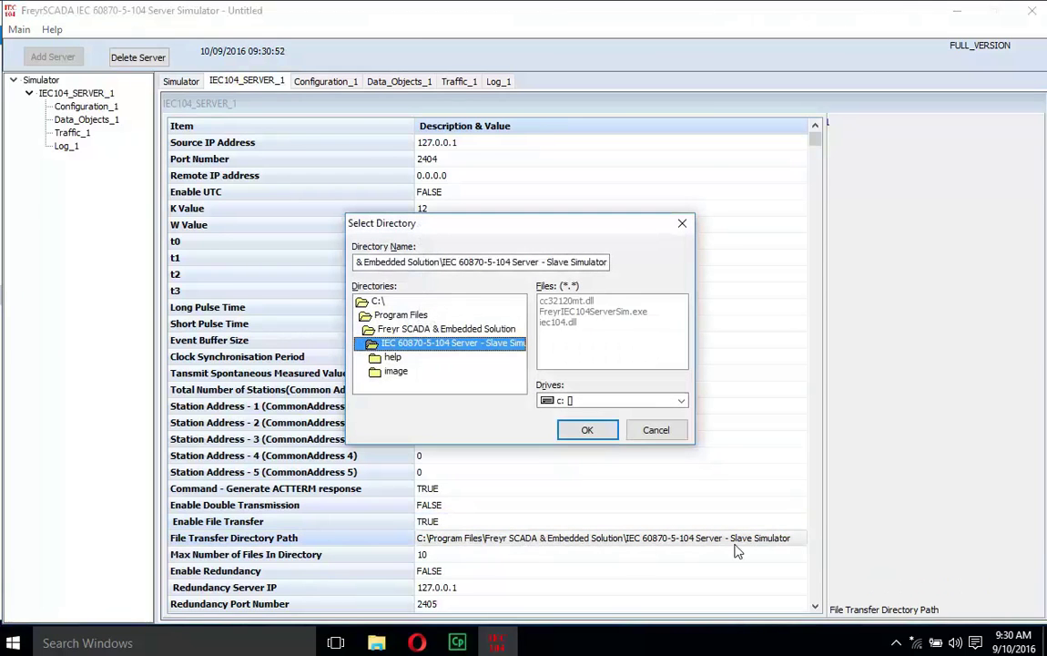
double_click(377, 303)
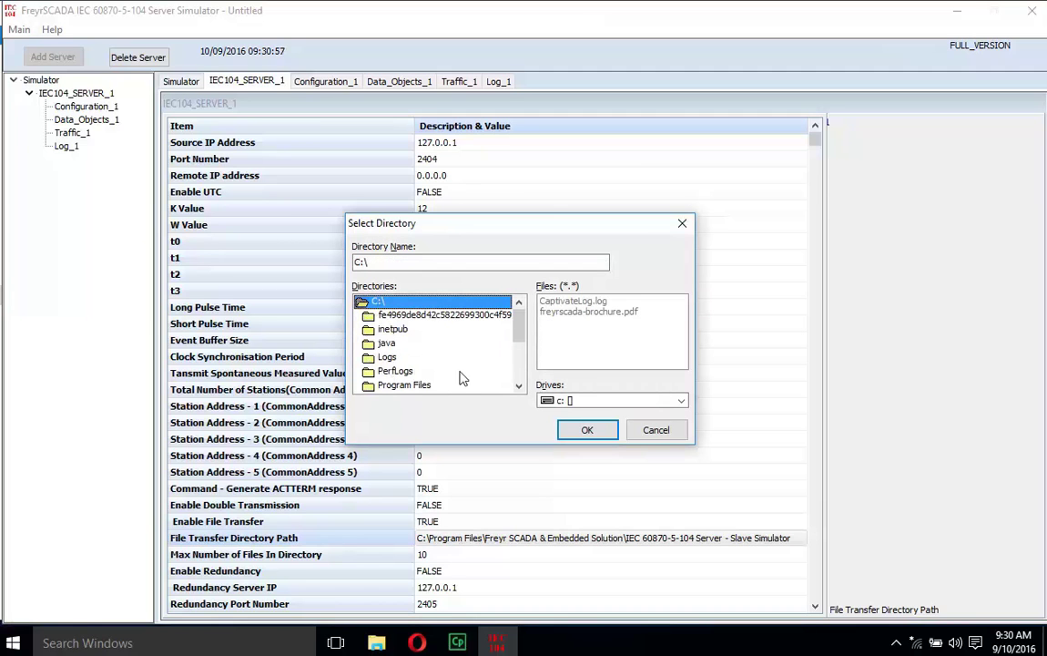
scroll(460, 374, "down", 1)
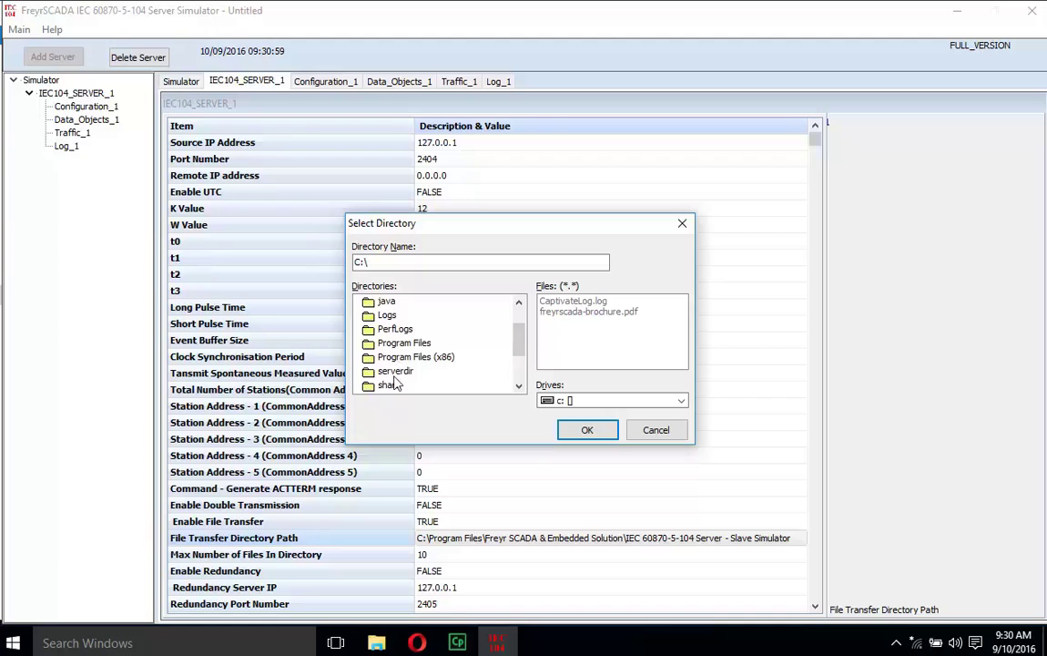
double_click(395, 372)
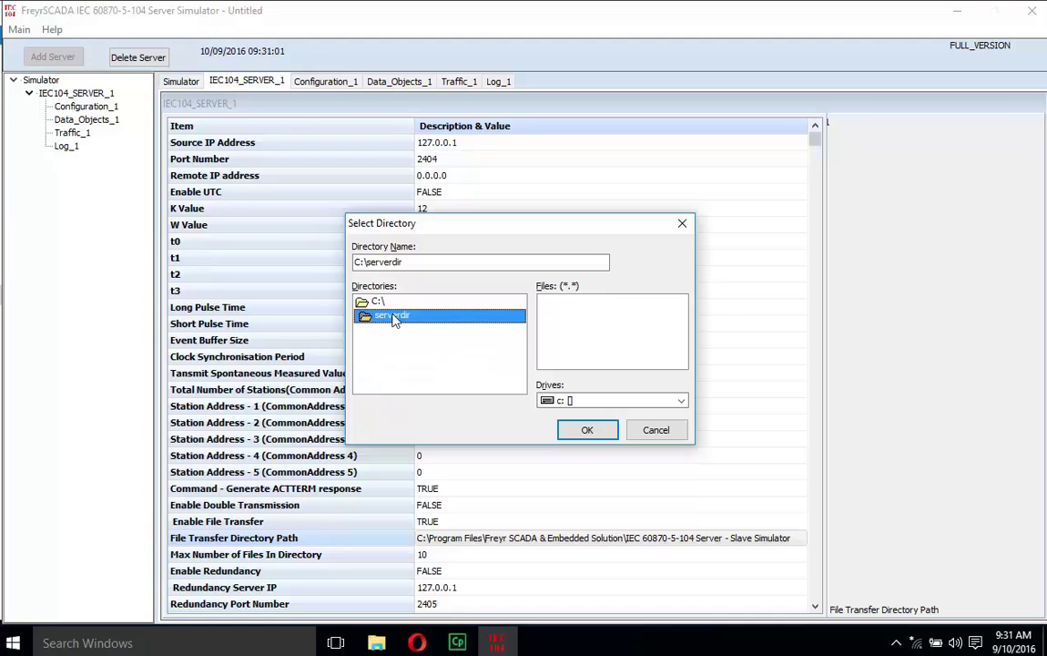
left_click(585, 429)
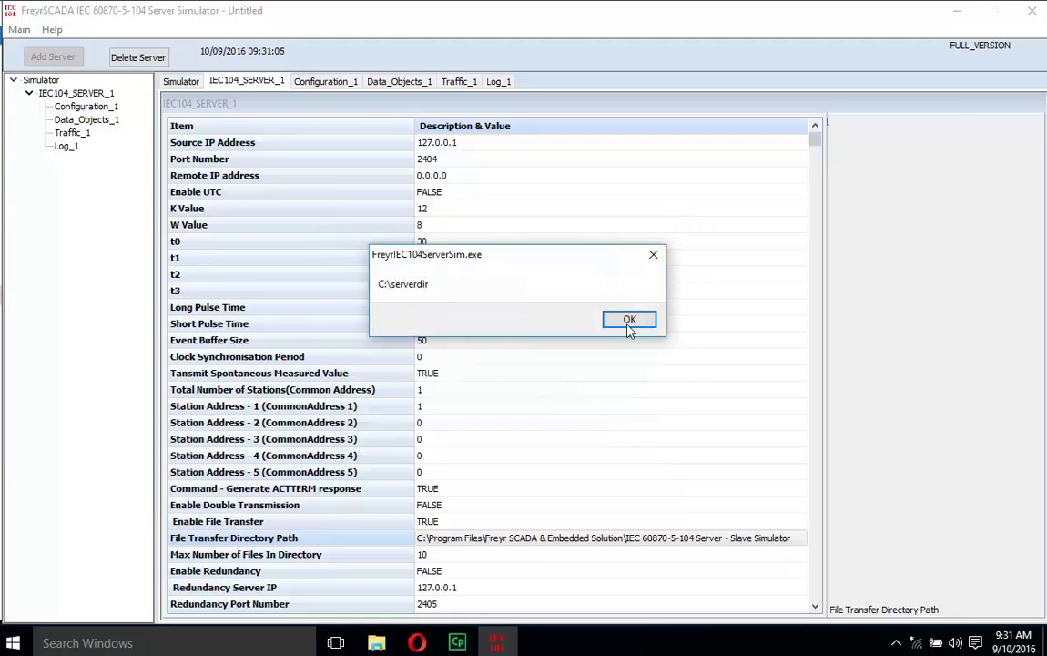
left_click(627, 321)
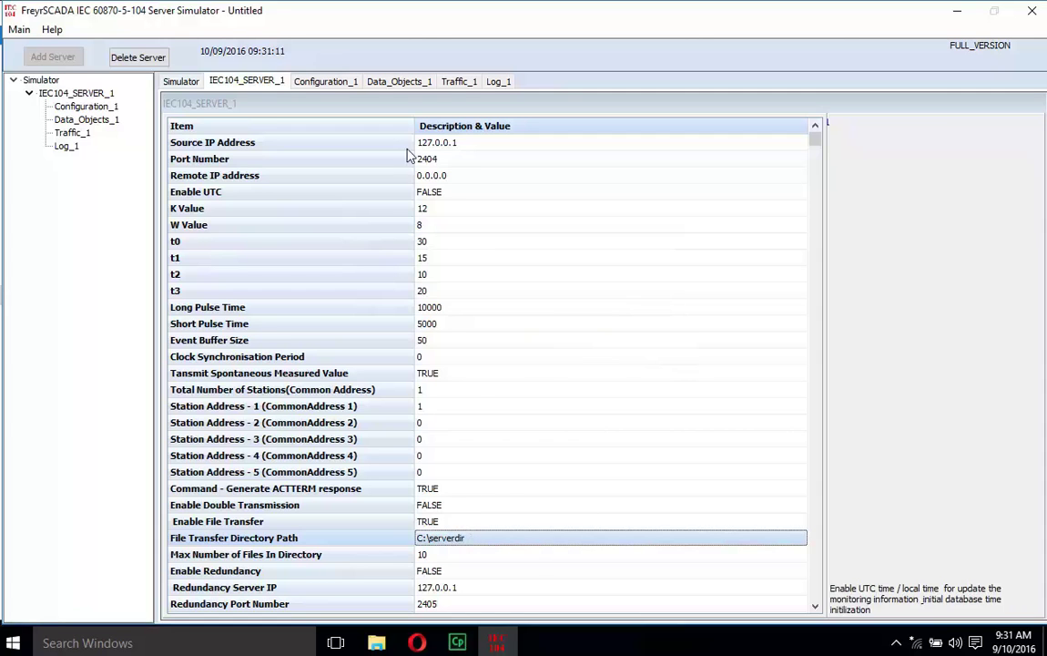
Add a row to the server's data point configuration with the group Measured Short Float
left_click(315, 82)
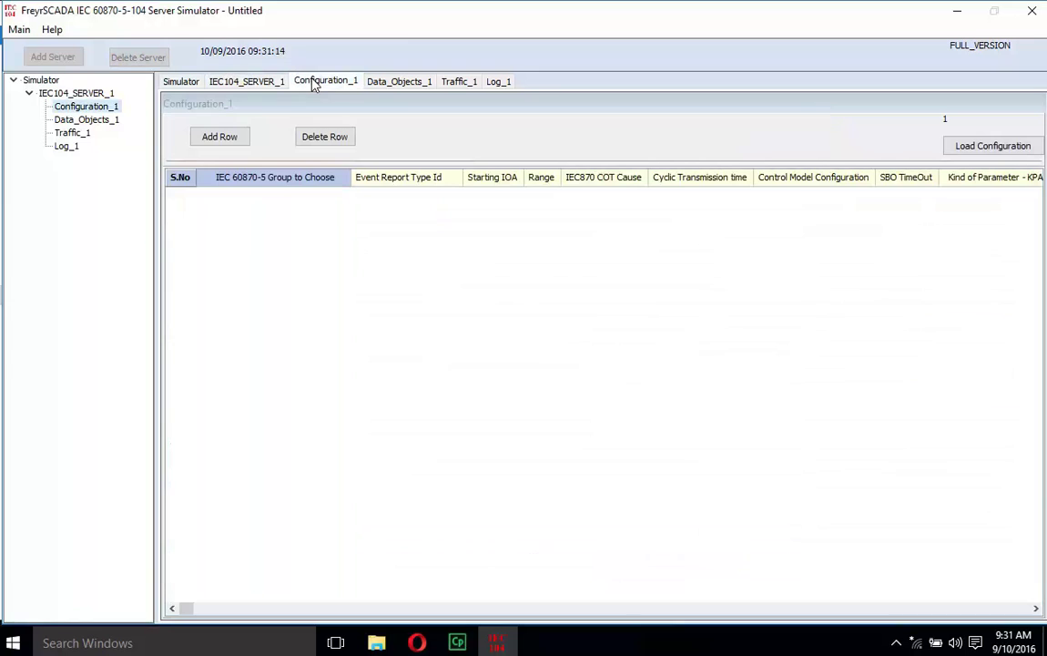
left_click(223, 140)
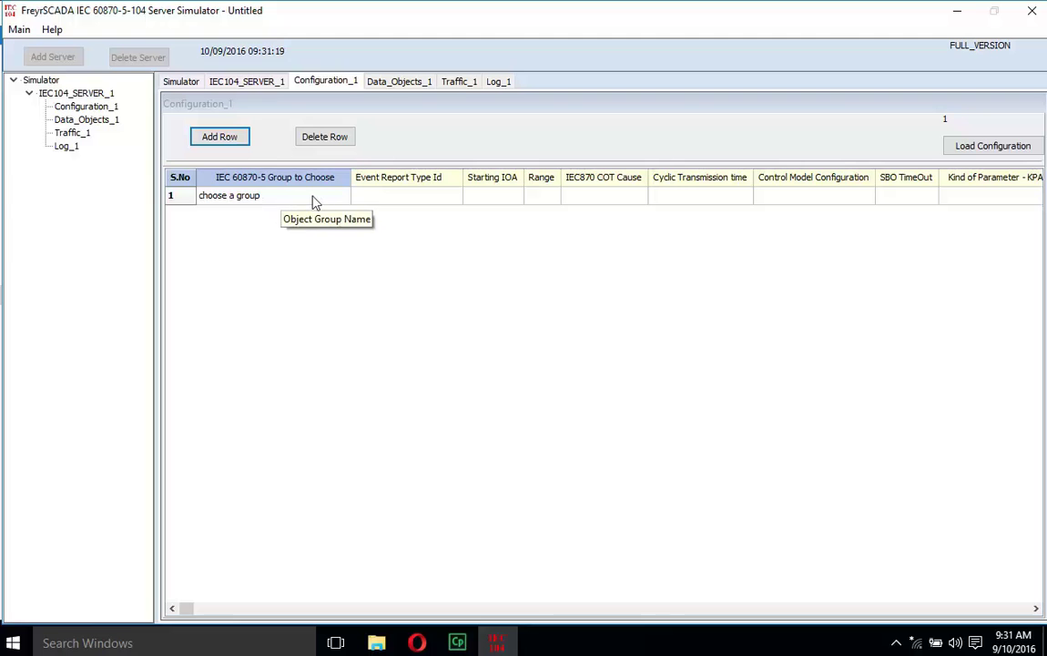
left_click(337, 204)
left_click(340, 201)
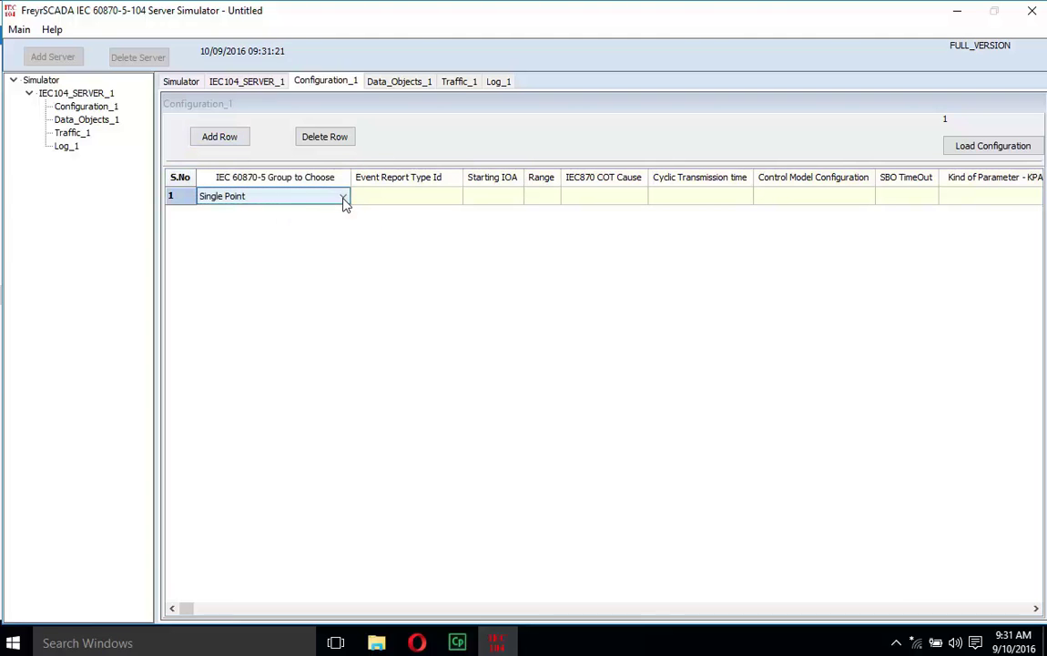
left_click(342, 197)
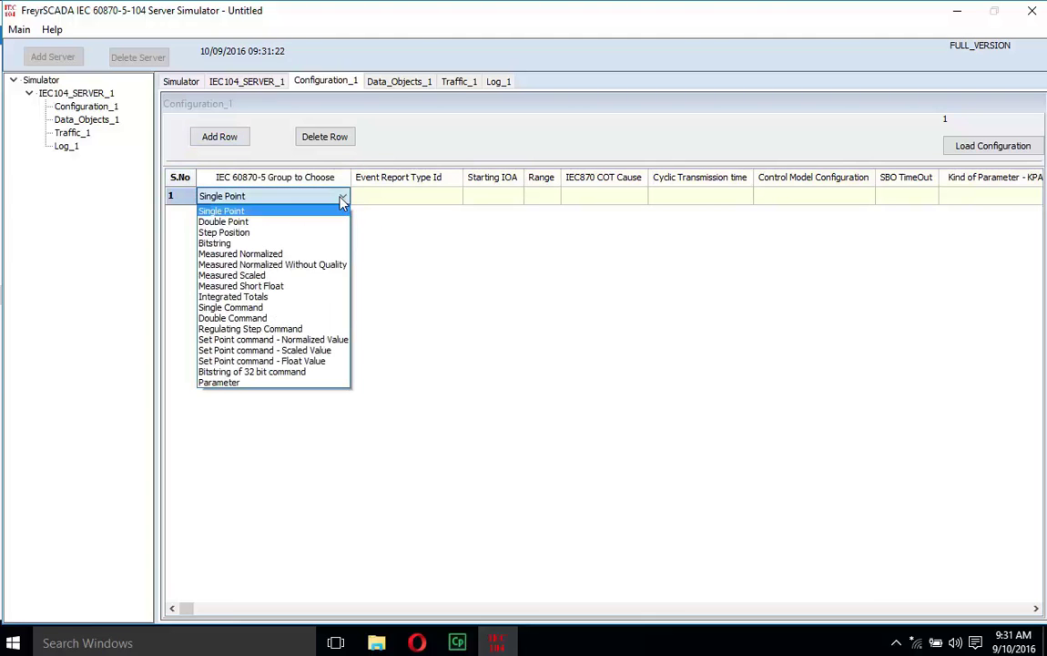
left_click(256, 287)
Set the Measured Short Float row's Event Report Type Id to M_ME_TF_1 = 36 and its Starting IOA to 100
left_click(399, 200)
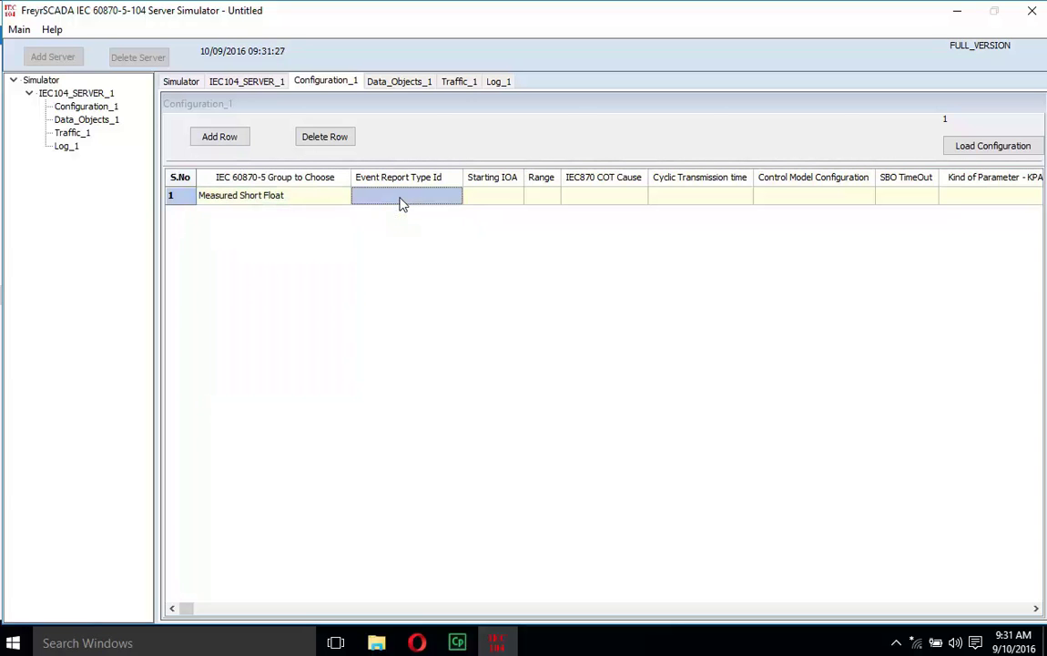
left_click(456, 201)
left_click(456, 198)
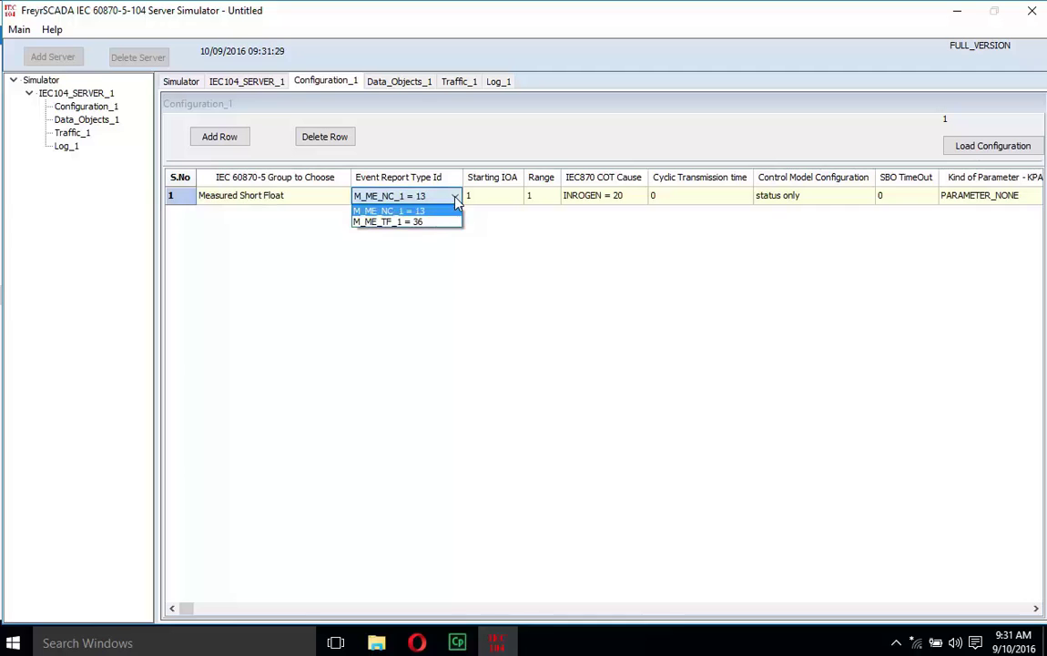
left_click(404, 223)
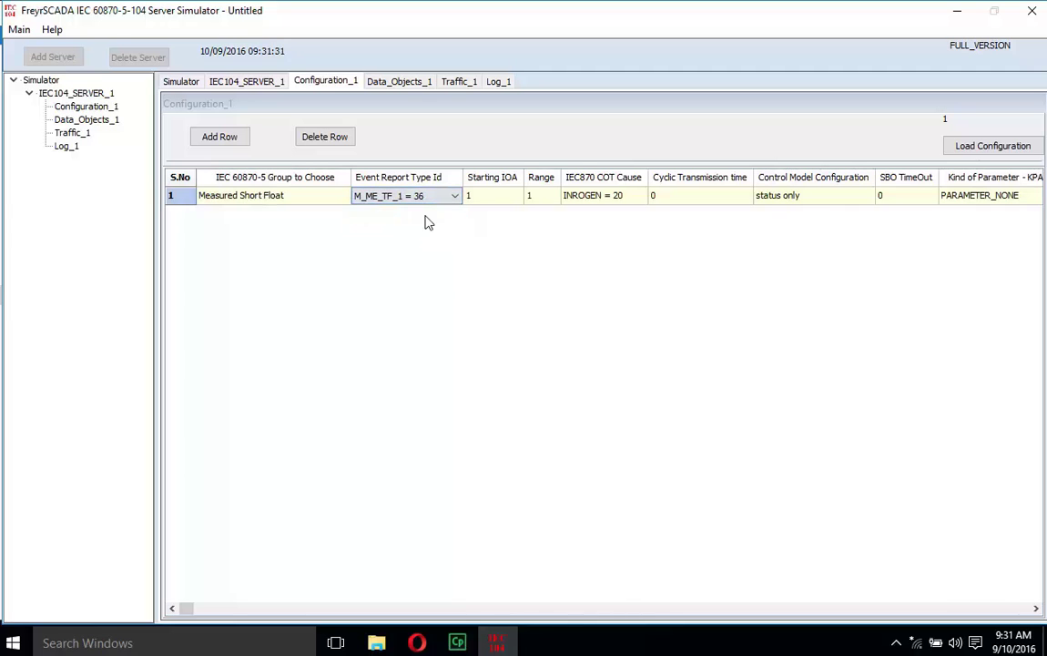
left_click(518, 200)
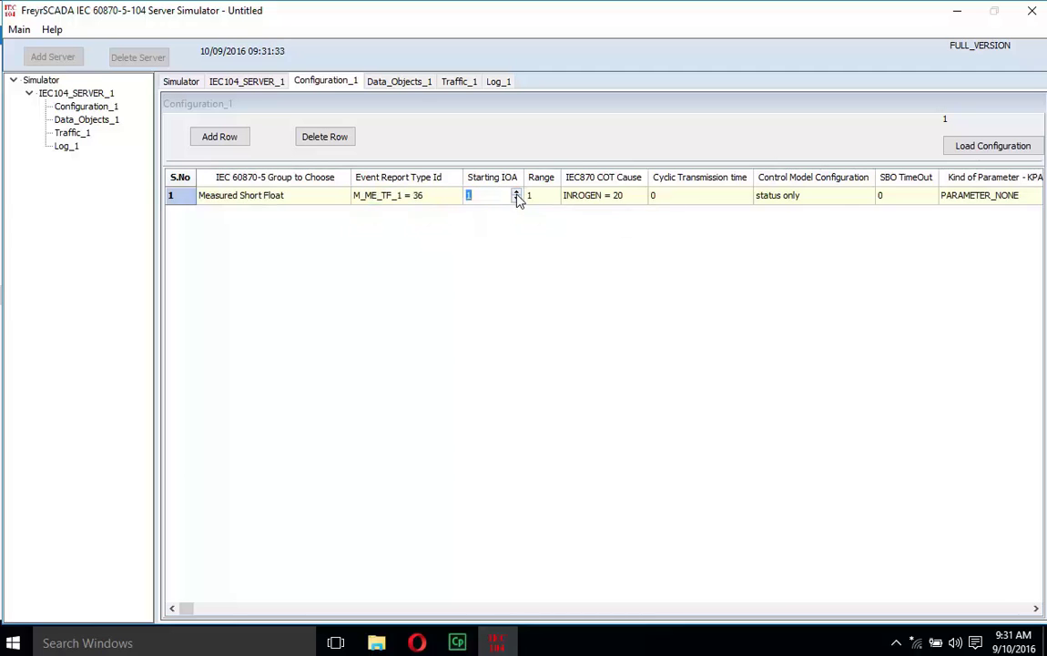
type("1")
Add a second configuration row with the group Set Point command - Float Value
left_click(219, 137)
left_click(264, 215)
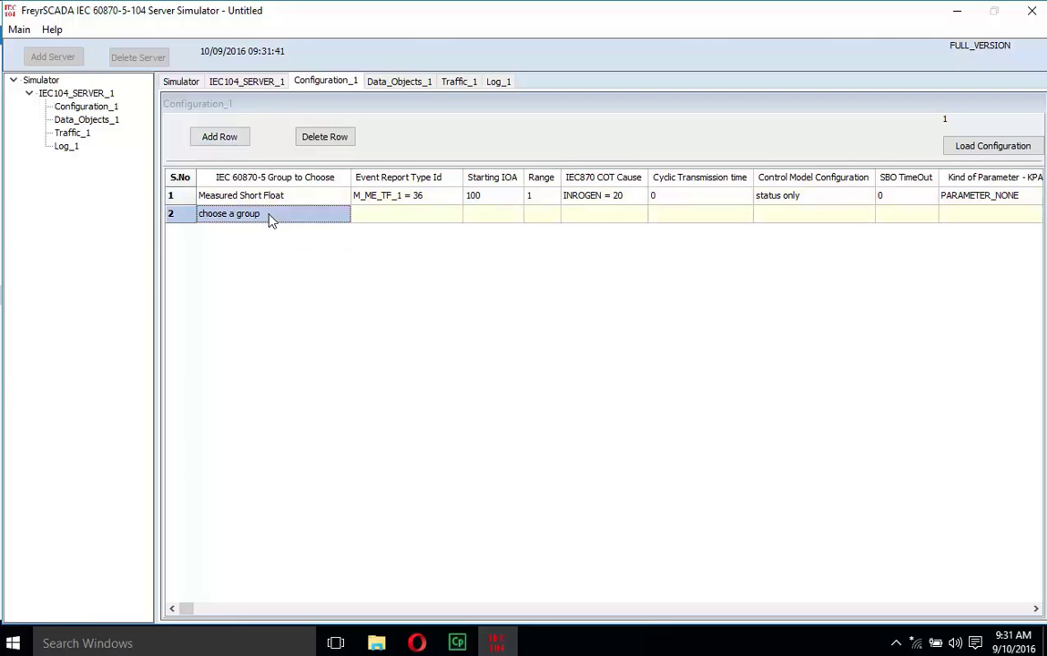
left_click(341, 215)
left_click(343, 217)
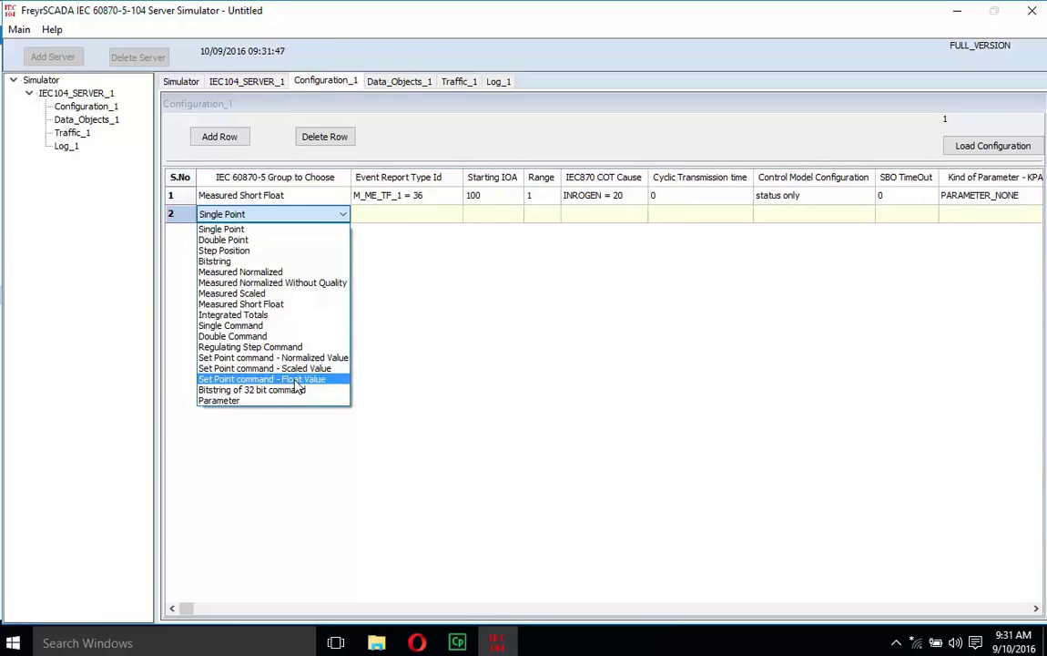
left_click(296, 381)
Set the Event Report Type Id of the set point command row to C_SE_TC_1 = 63
left_click(372, 216)
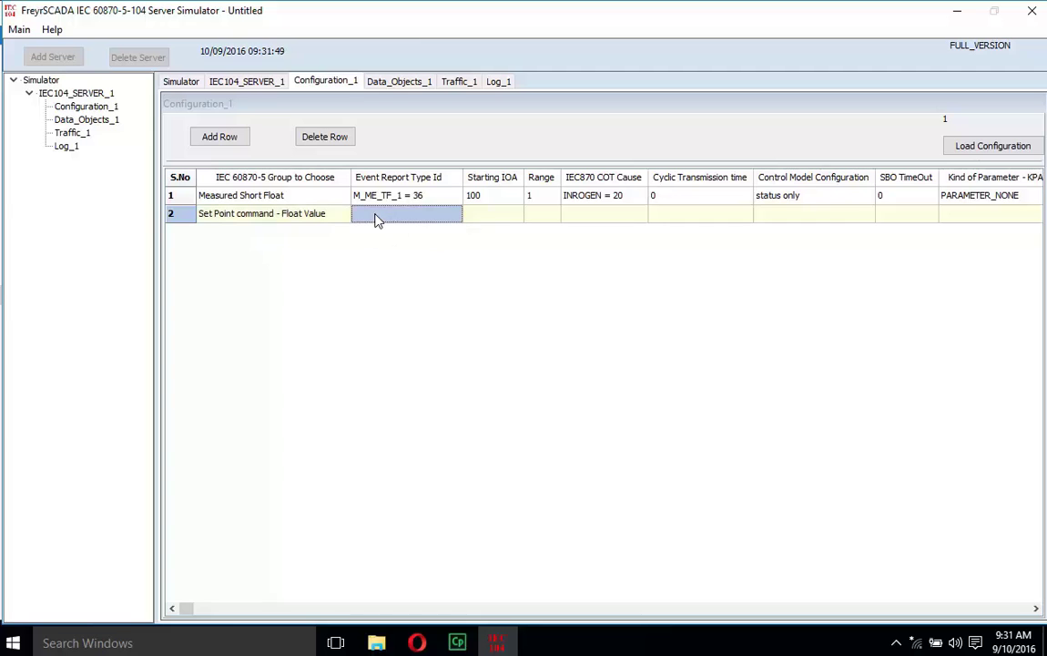
left_click(446, 217)
left_click(445, 216)
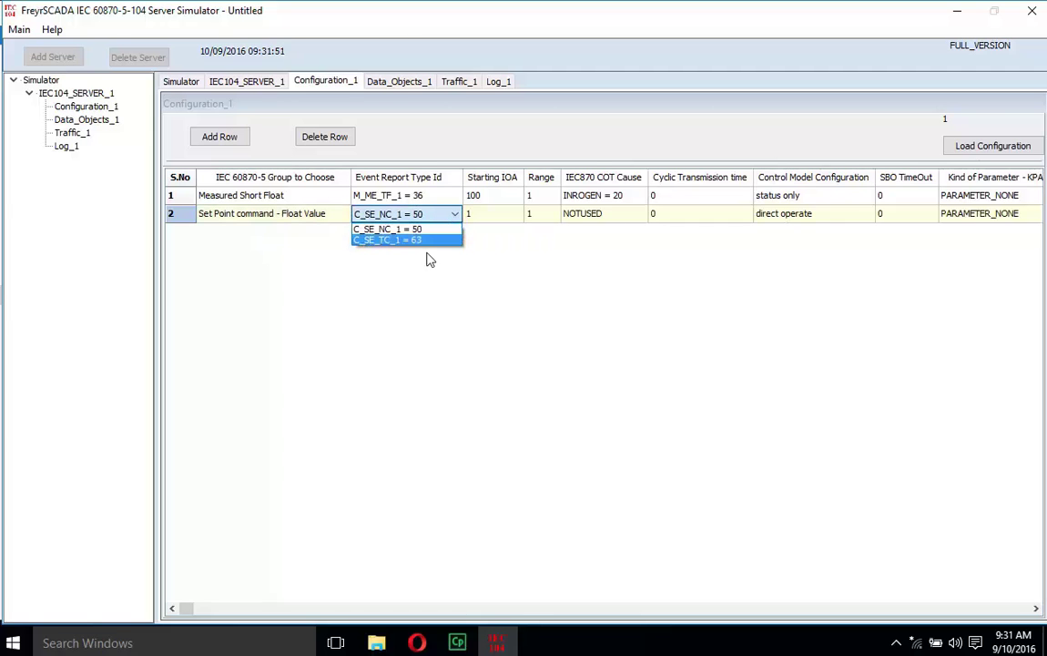
left_click(416, 241)
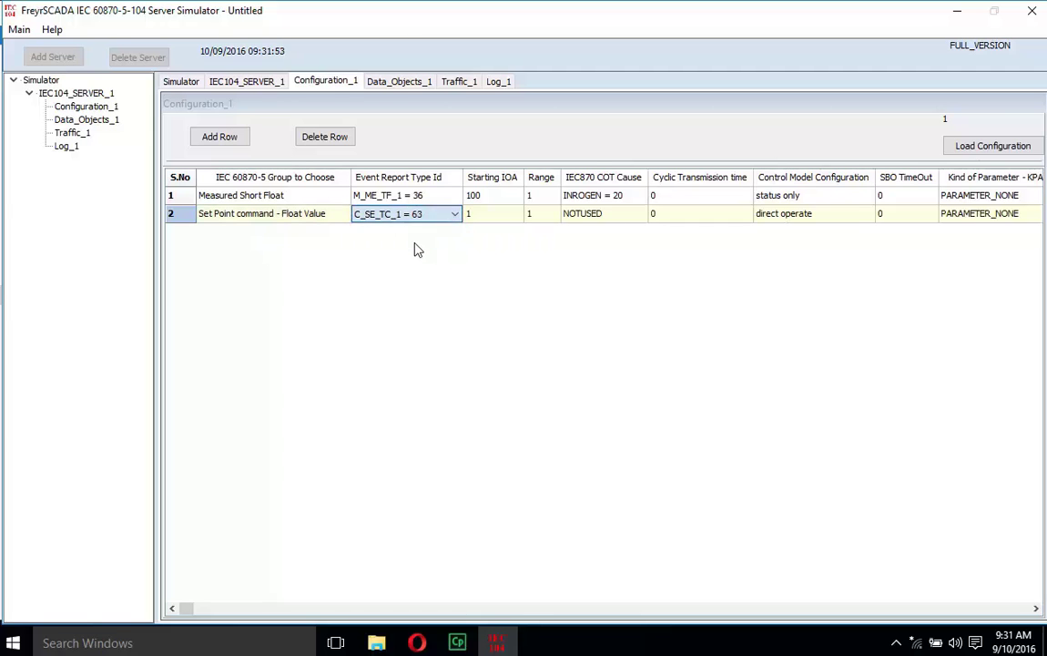
Set the Starting IOA of the Set Point command - Float Value row to 1100
left_click(508, 219)
left_click(512, 222)
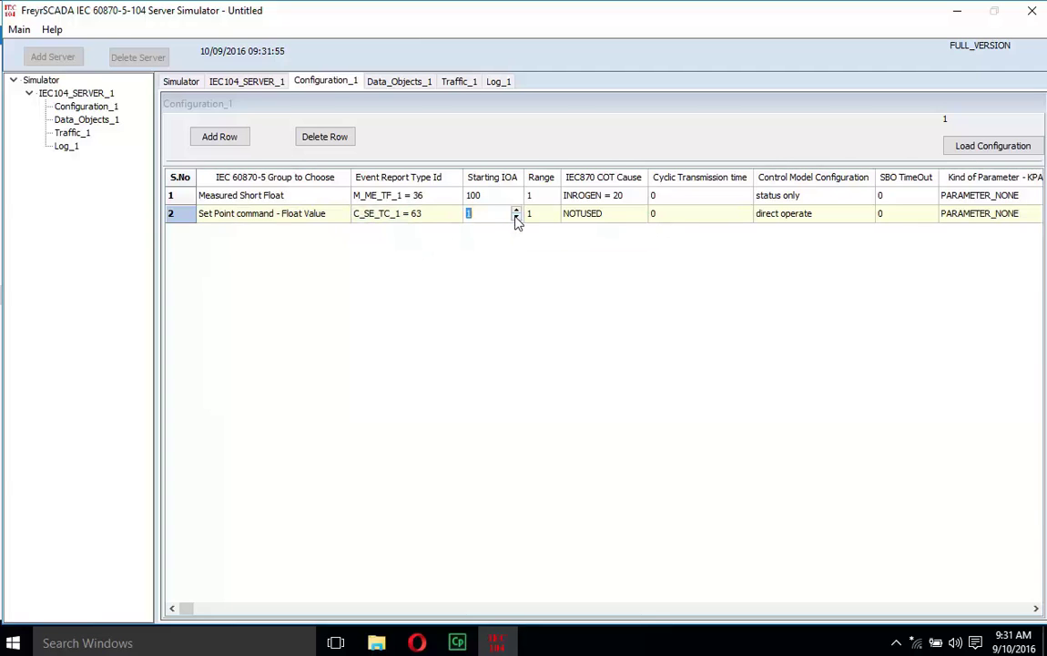
type("1100")
Choose direct operate as the set point command row's control model and load the server configuration
left_click(856, 216)
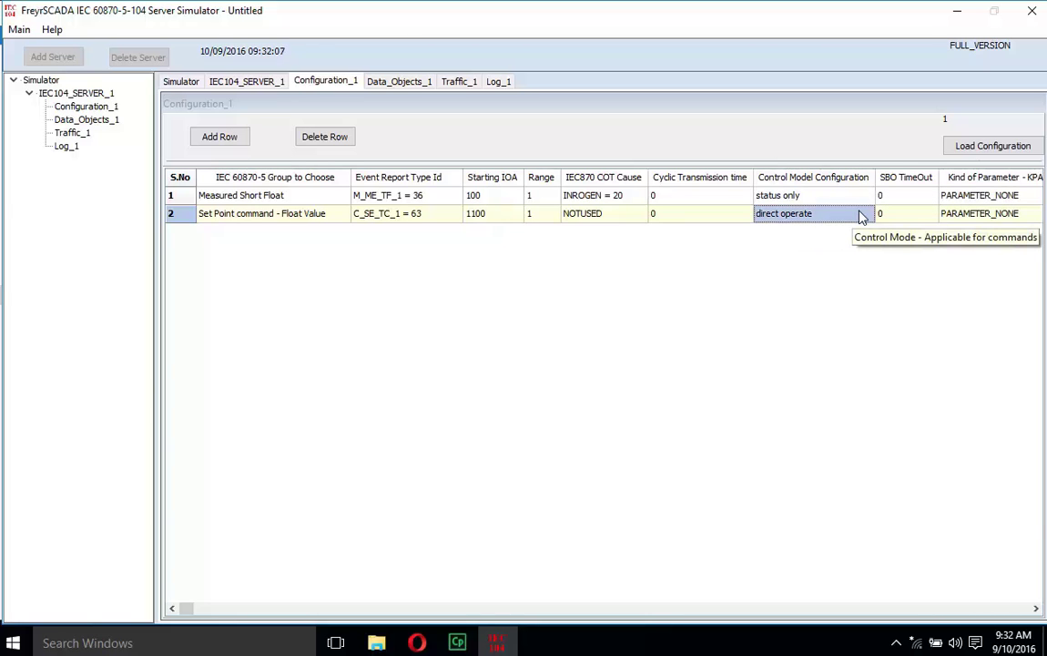
left_click(861, 216)
left_click(866, 214)
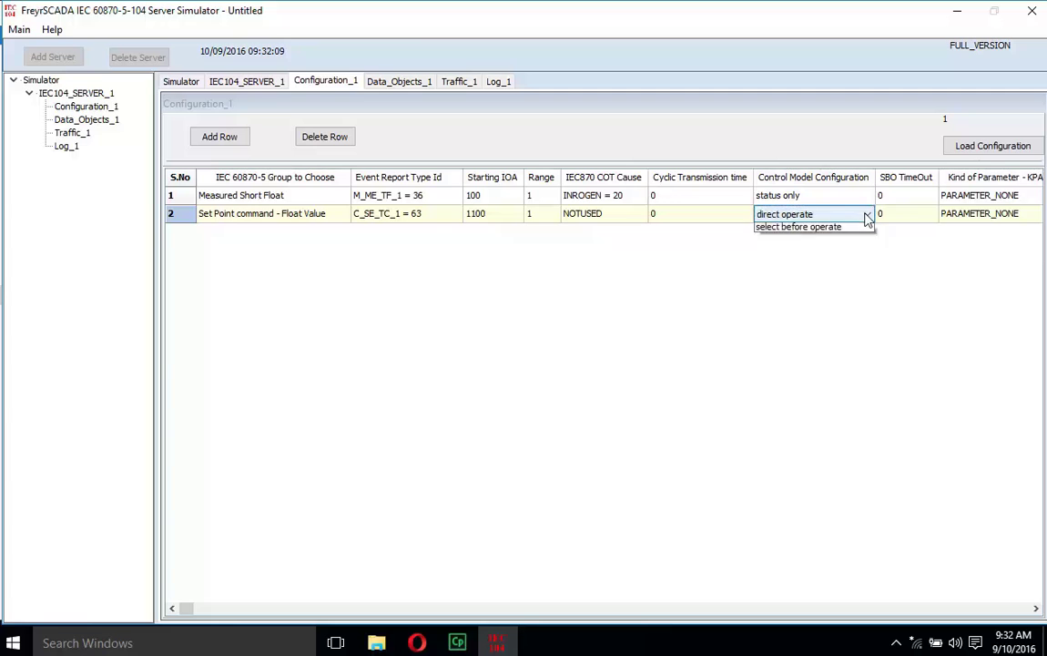
left_click(842, 242)
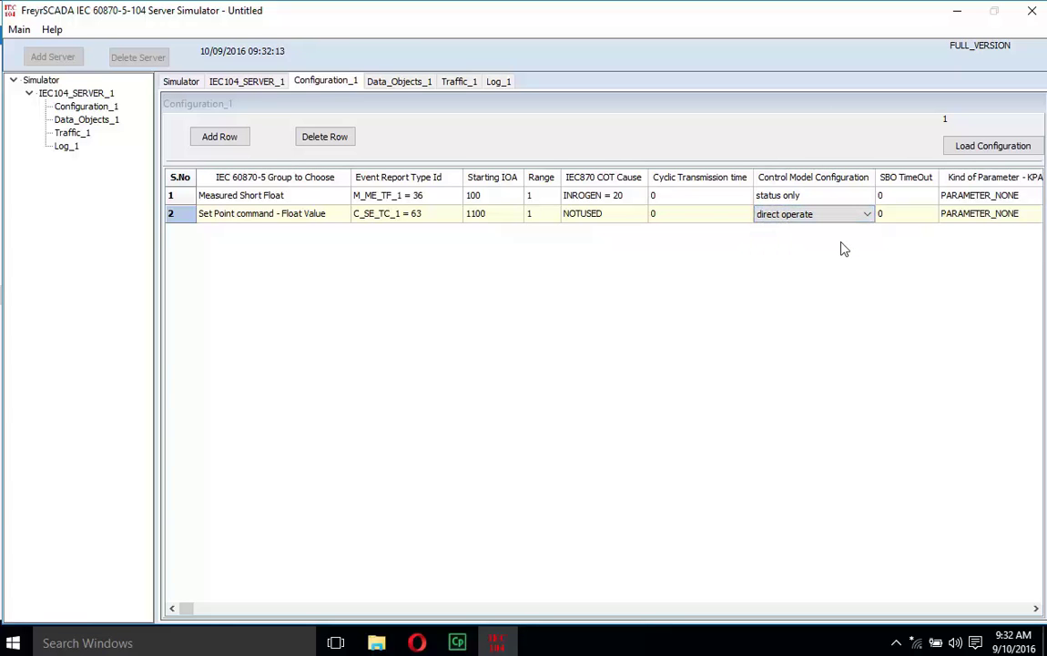
left_click(981, 153)
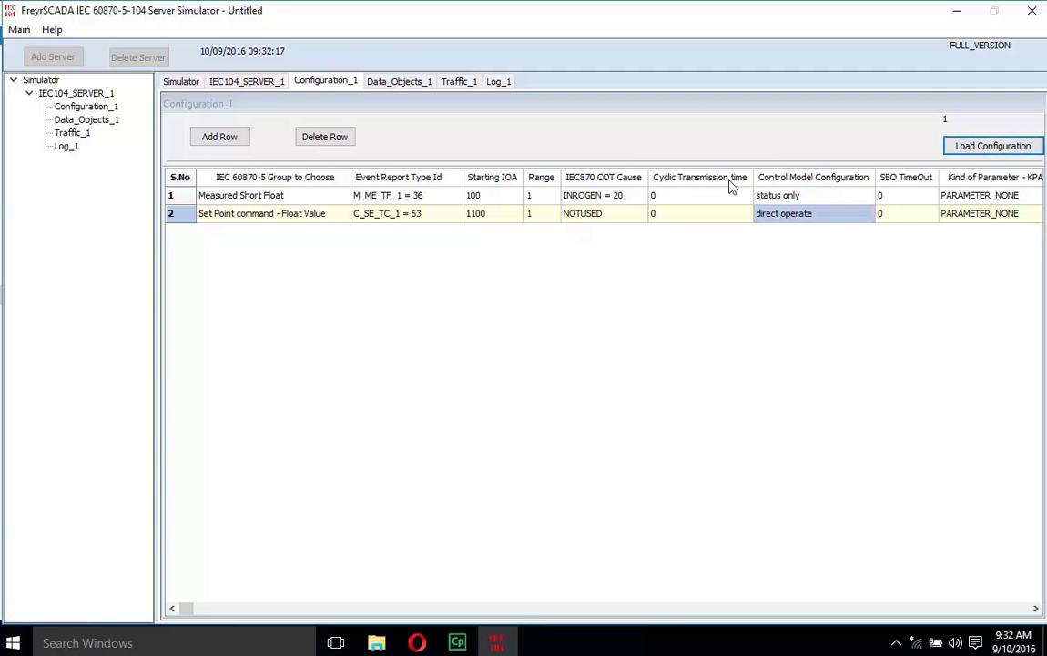
In the server's data objects, map the C_SE_TC_1 command point to the M_ME_TF_1 monitoring point with IOA 100
left_click(415, 84)
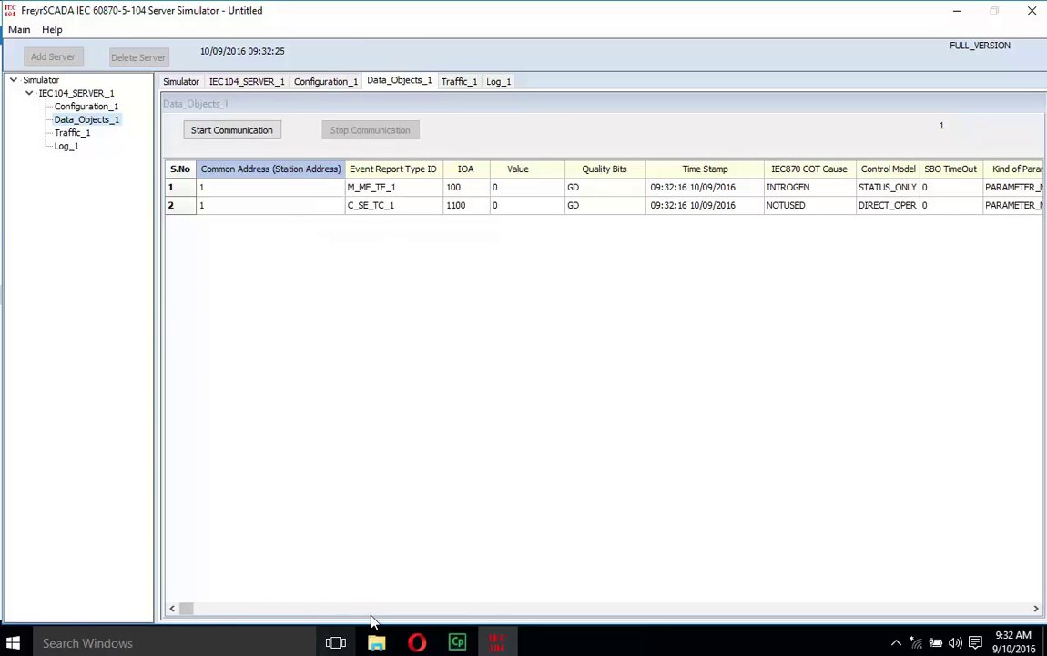
left_click(382, 209)
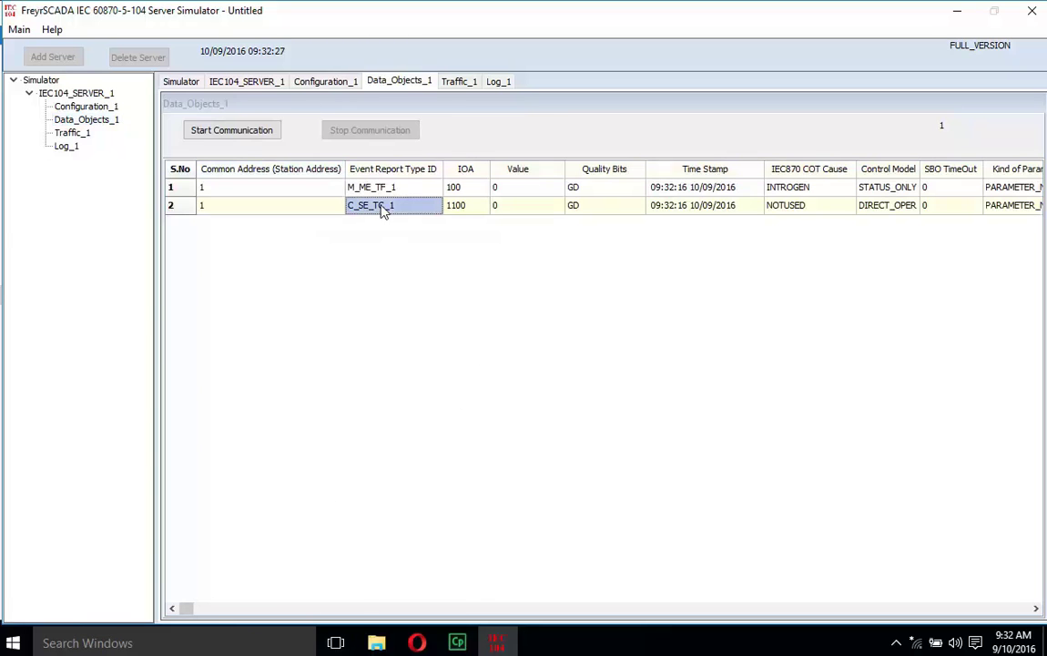
right_click(427, 212)
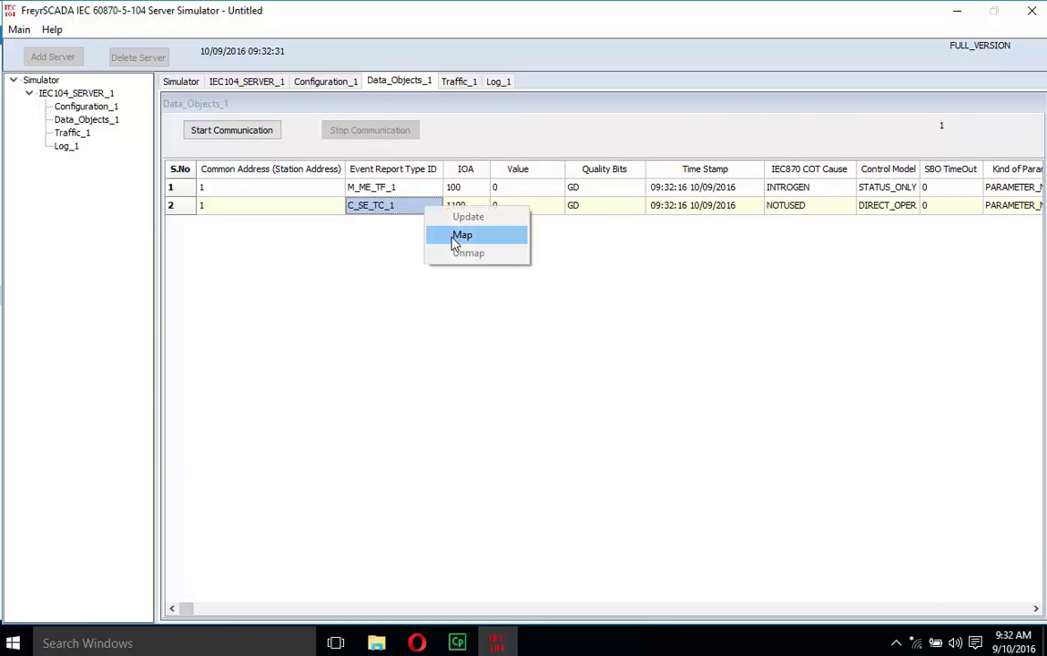
left_click(456, 239)
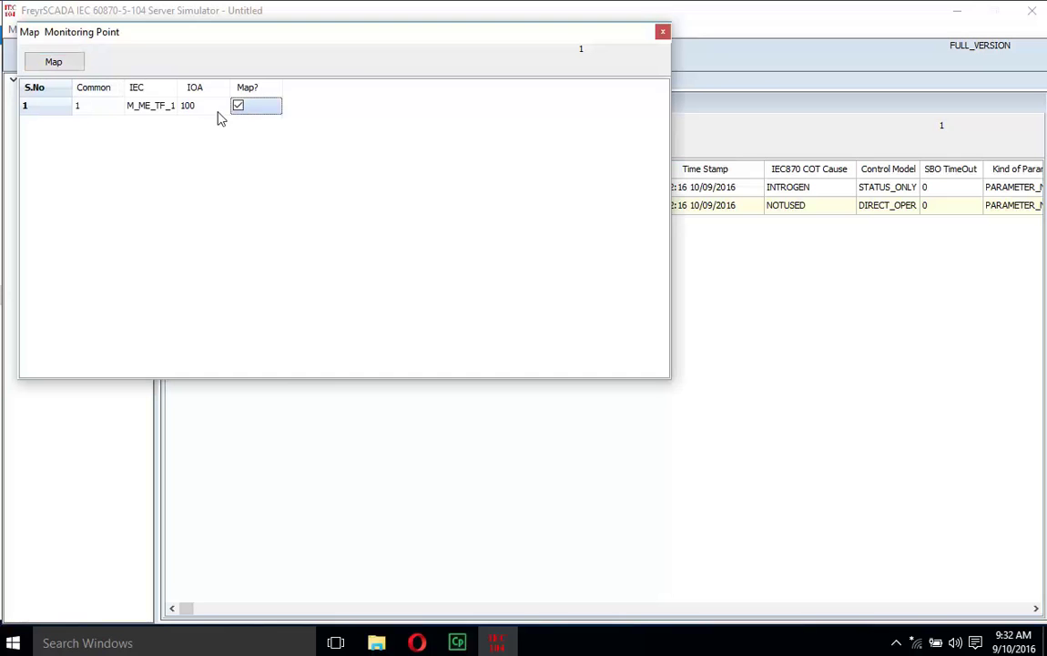
left_click(54, 62)
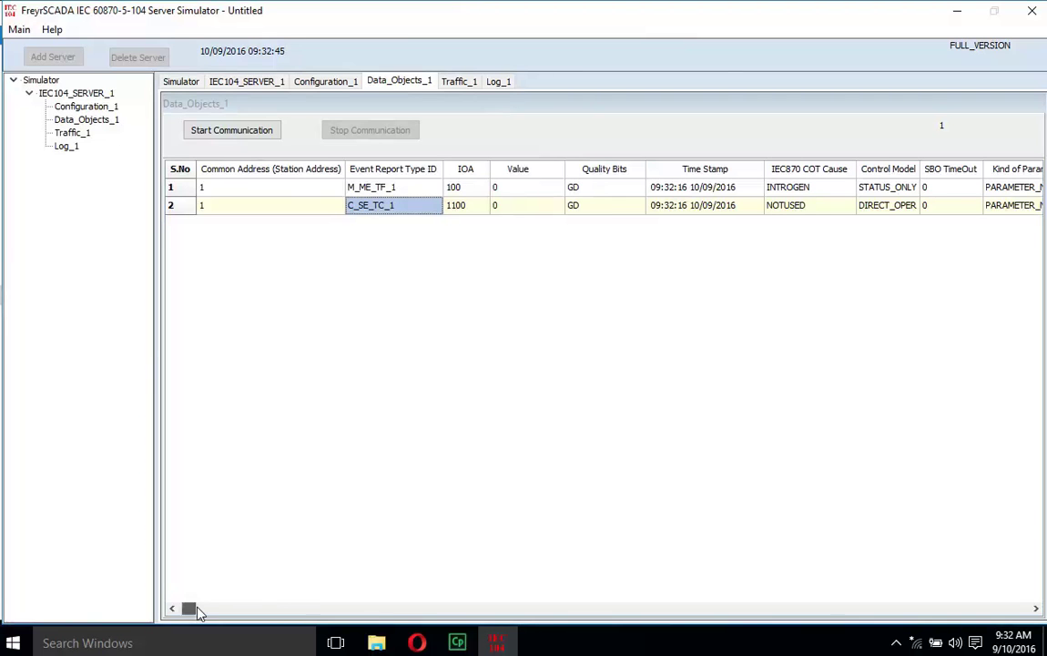
Check the mapped point details of both data objects and start the server's communication
left_click(1036, 608)
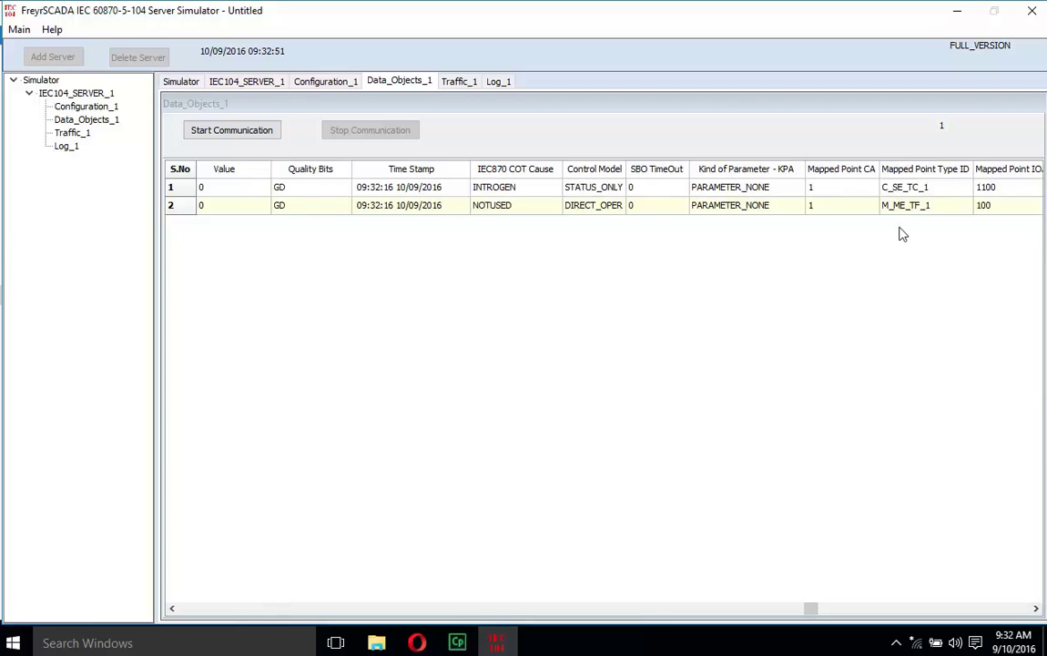
left_click(211, 137)
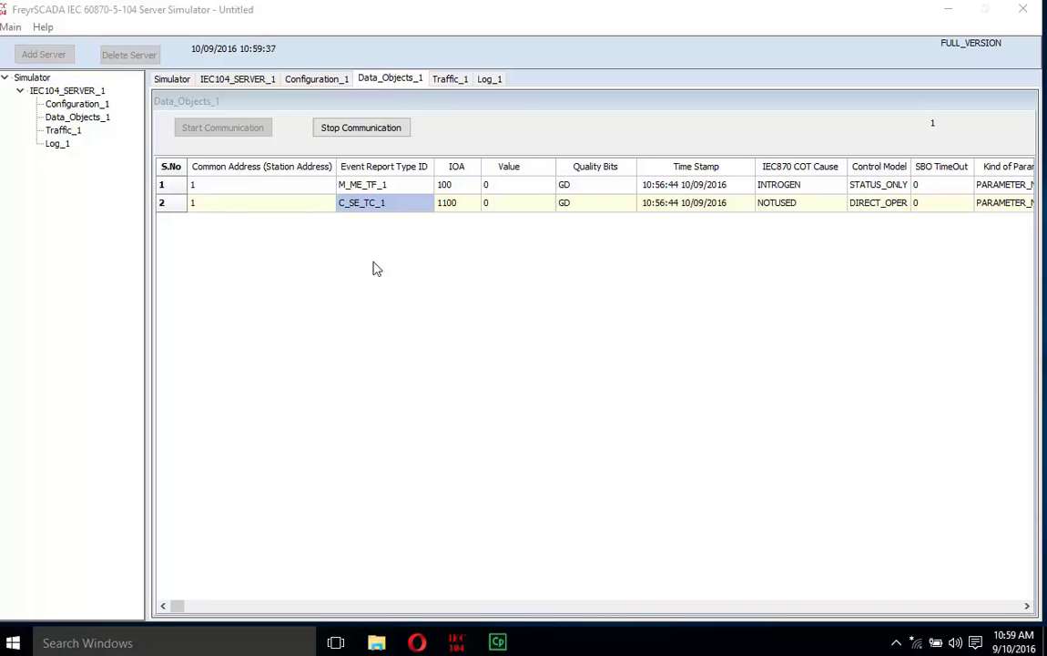
Minimize the server simulator, launch the FreyrSCADA IEC 60870-5-104 Client Simulator from the desktop, and add a client
left_click(948, 10)
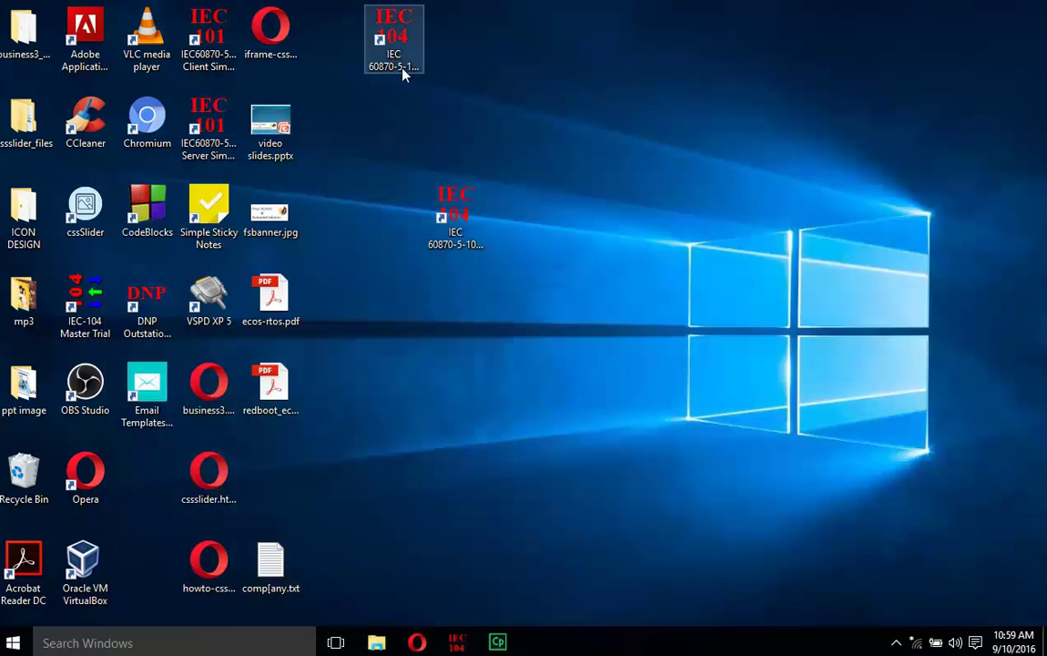
double_click(398, 62)
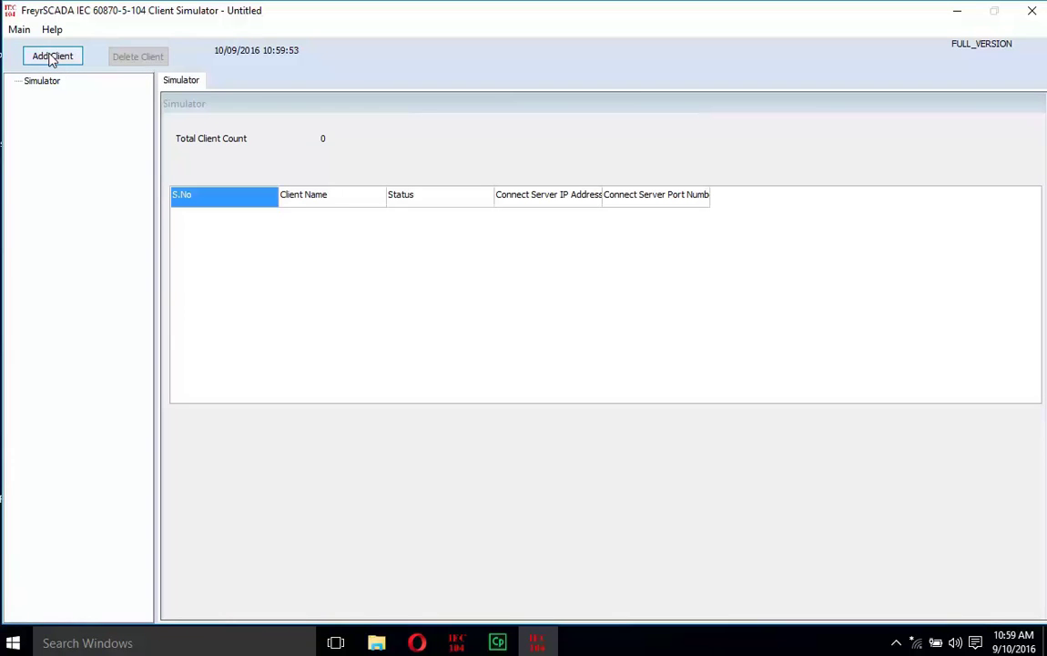
left_click(51, 57)
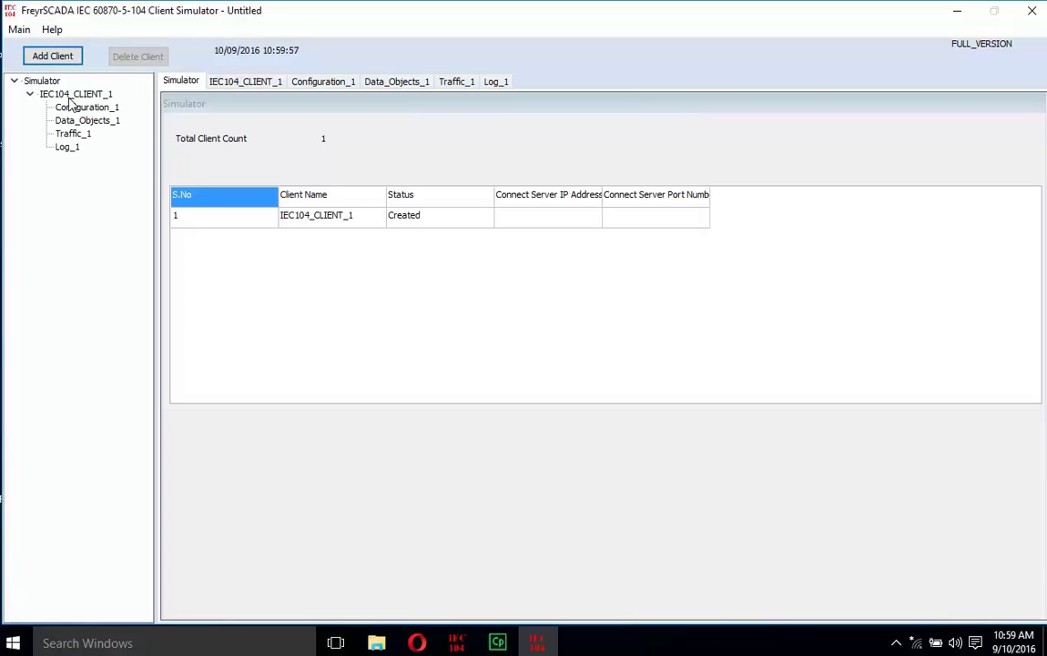
Set Enable File Transfer to TRUE in the new client's settings
left_click(223, 83)
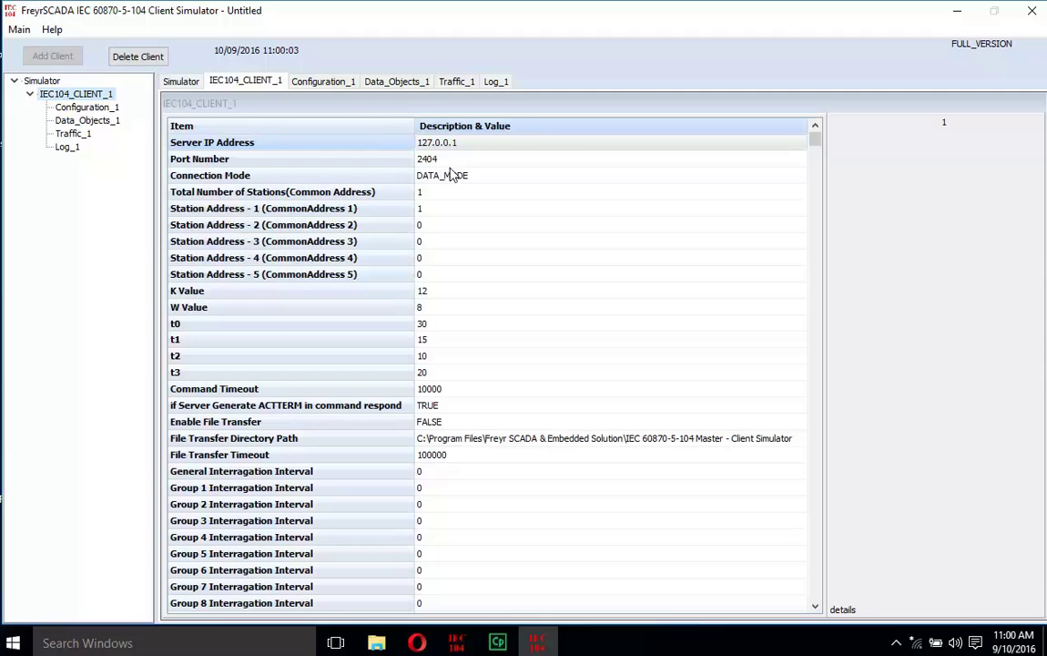
left_click(399, 159)
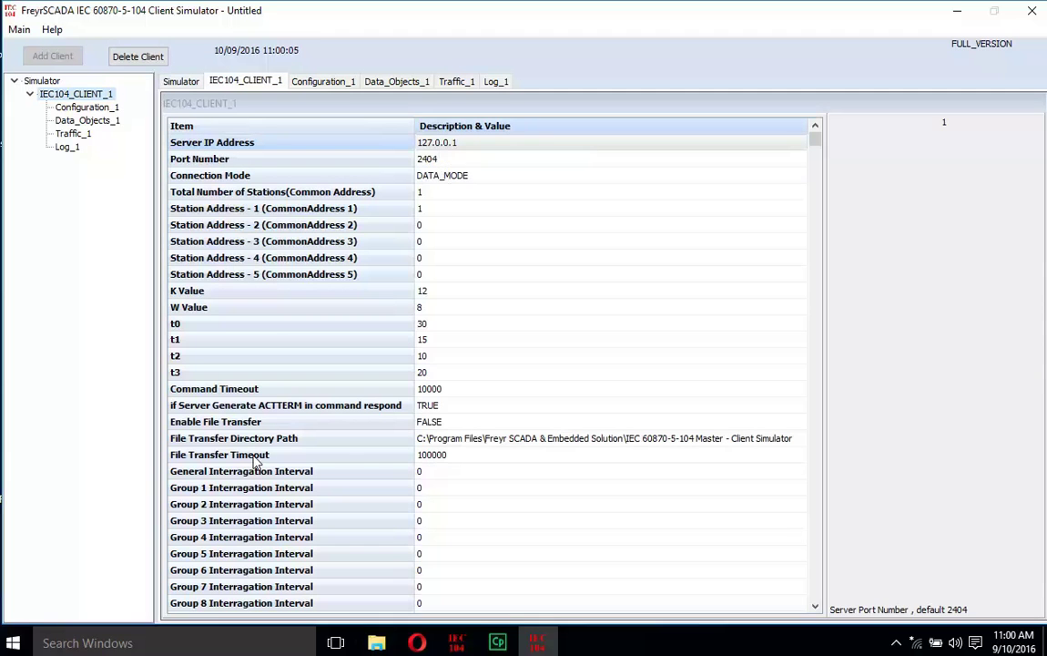
left_click(223, 438)
left_click(506, 421)
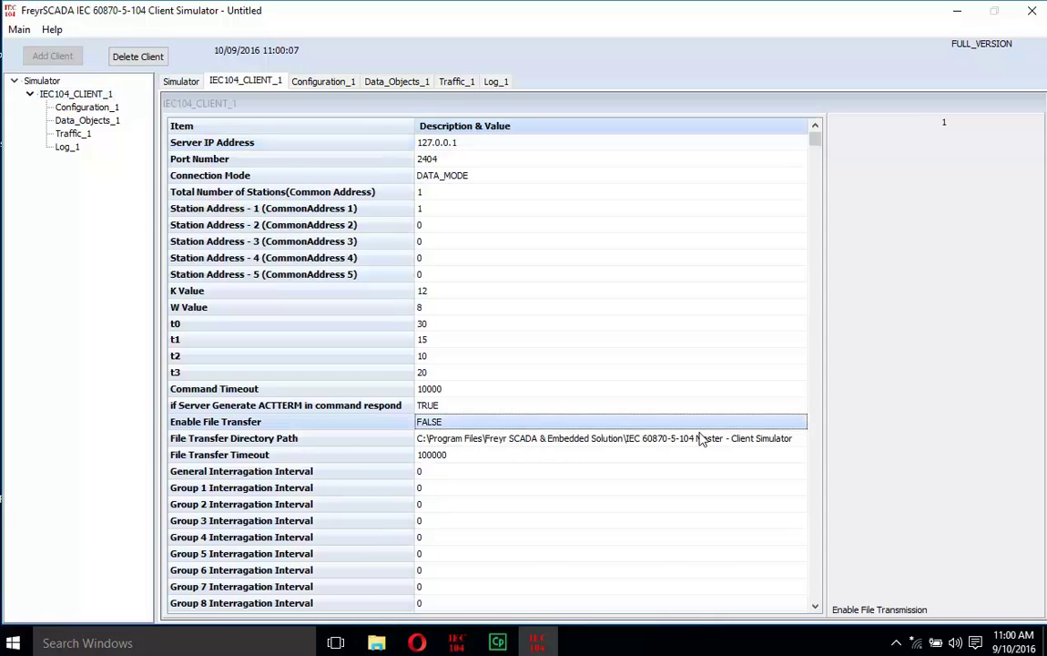
left_click(798, 424)
left_click(801, 424)
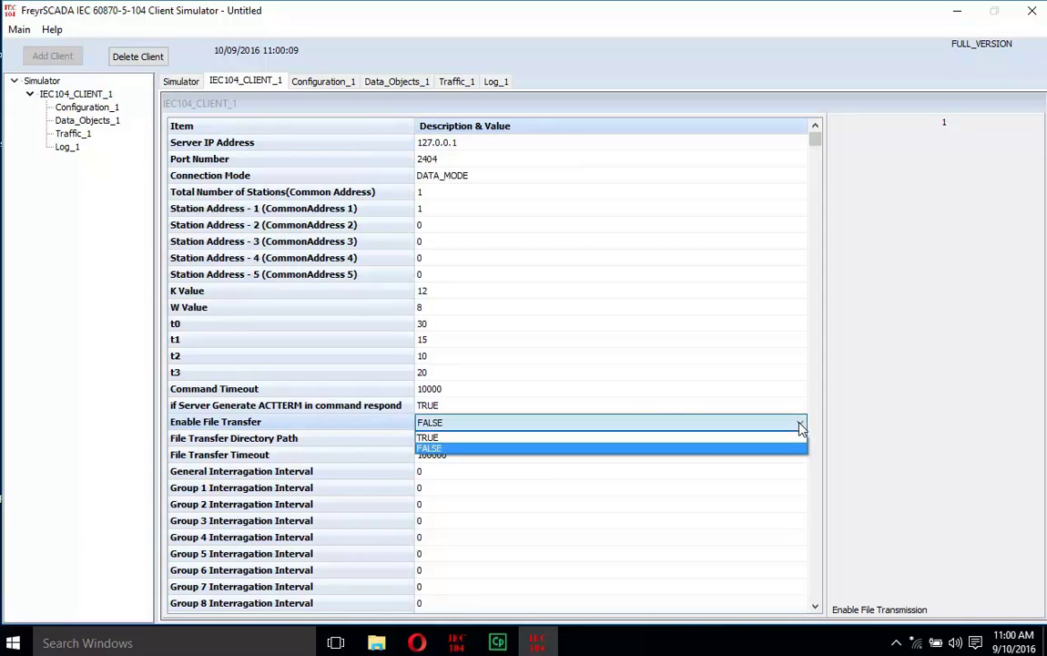
left_click(701, 438)
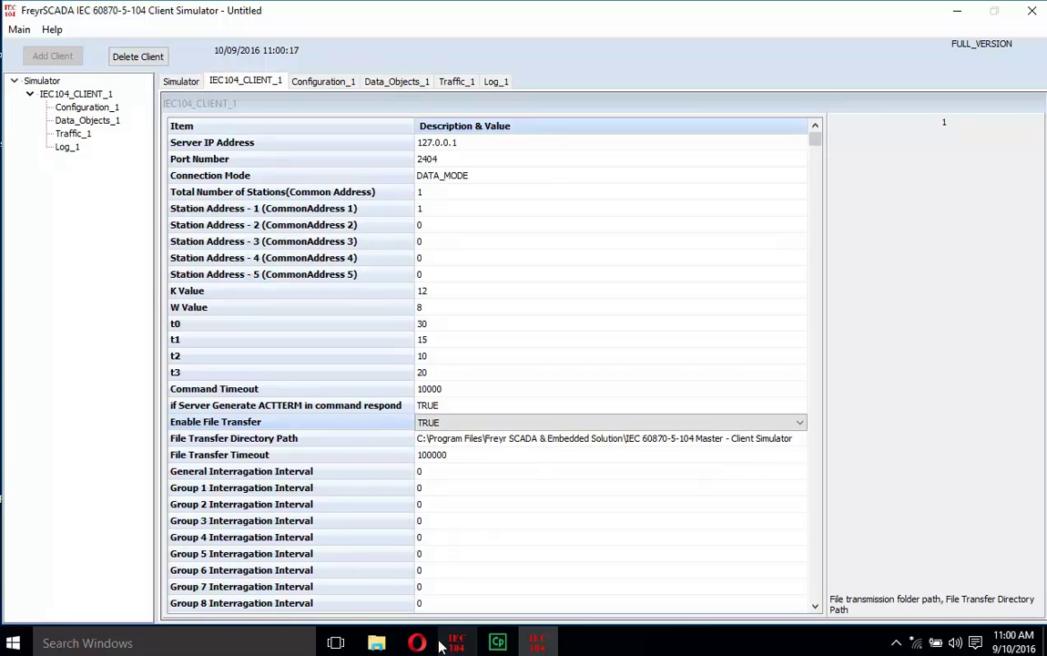
Switch to File Explorer and create a folder named clientdir on Local Disk (C:)
mouse_move(376, 643)
left_click(357, 546)
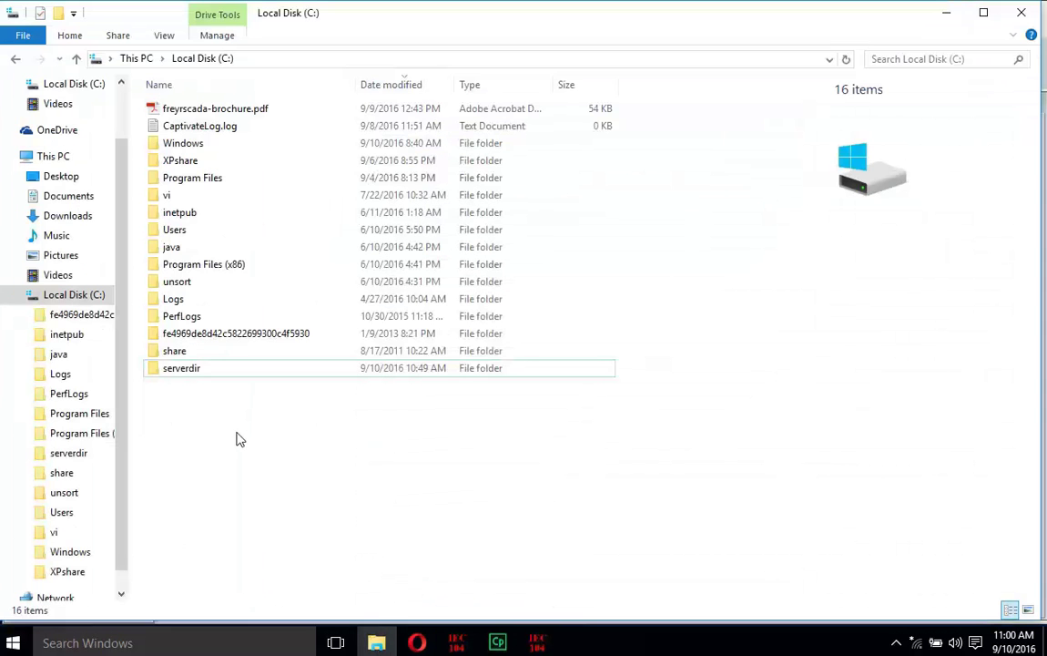
right_click(339, 472)
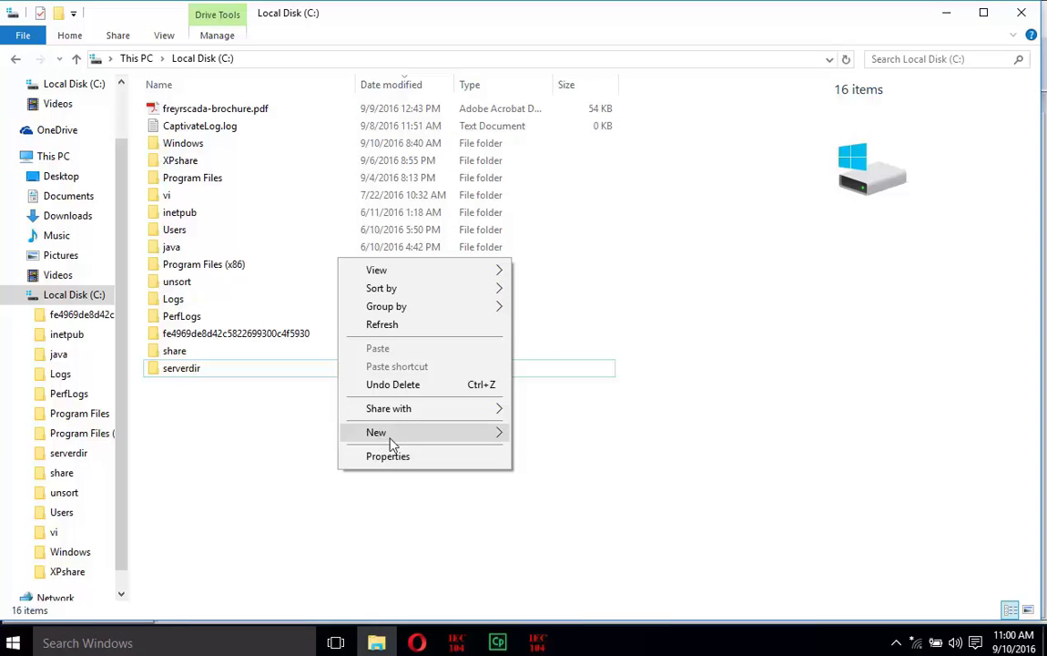
mouse_move(510, 440)
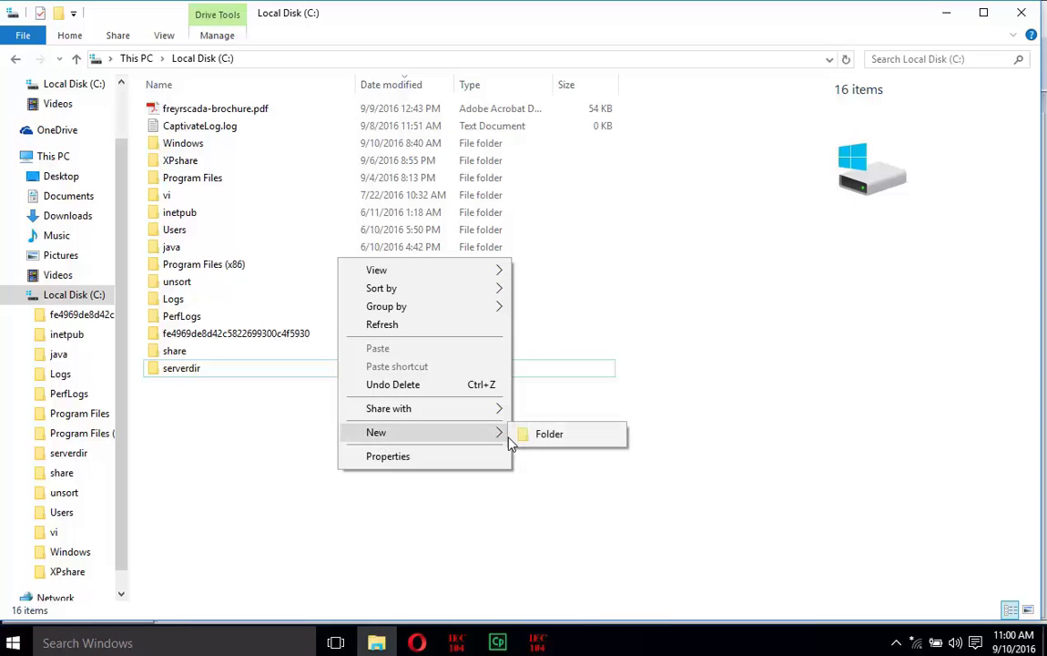
left_click(548, 434)
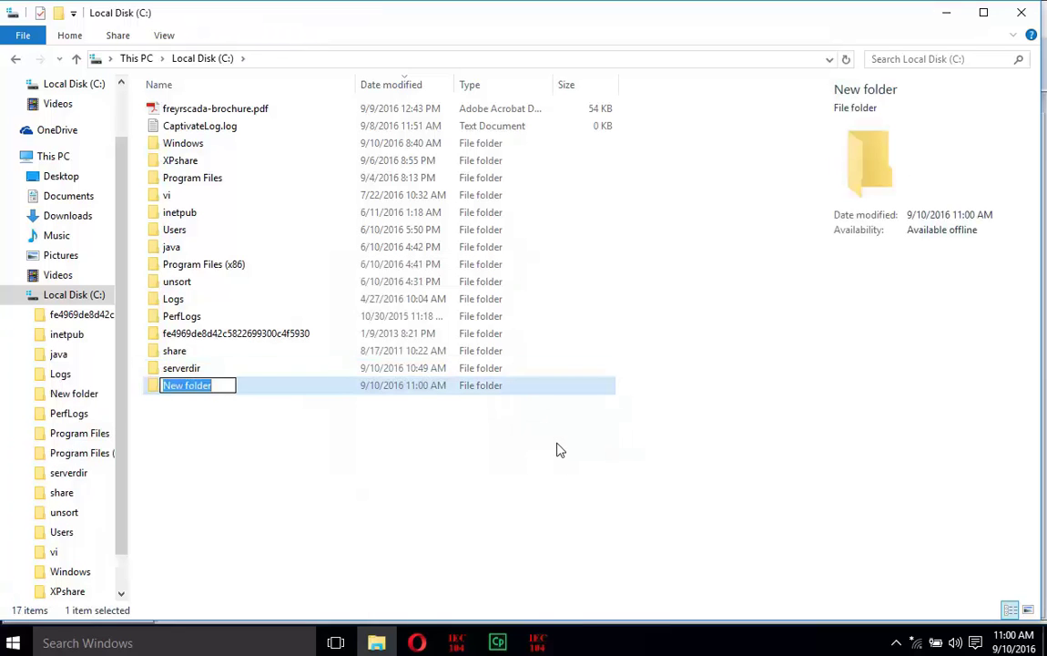
type("cli")
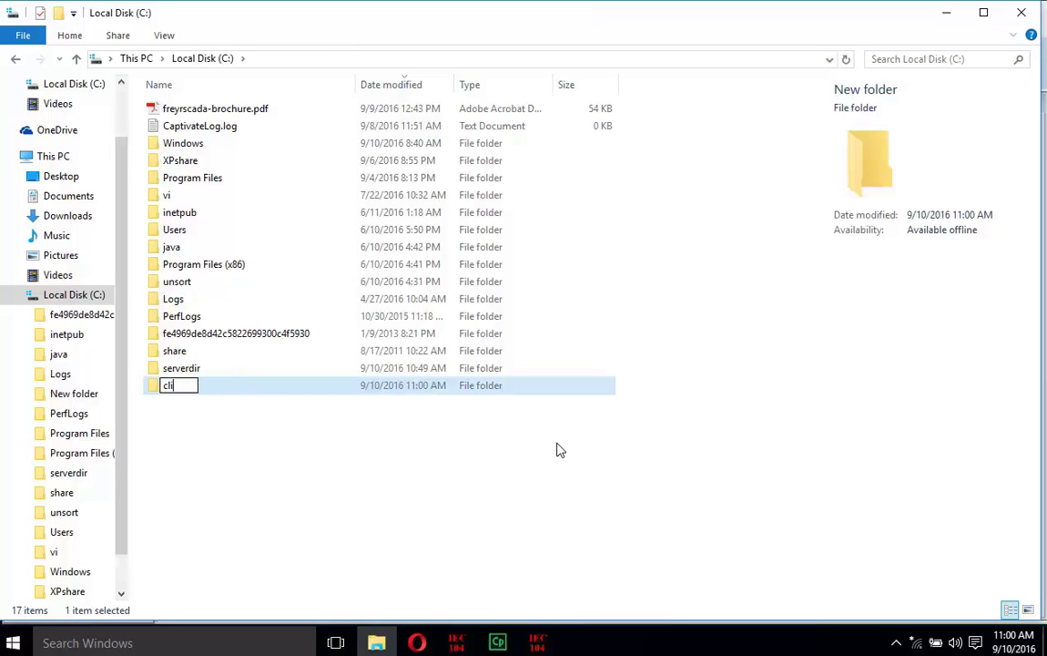
type("entdir")
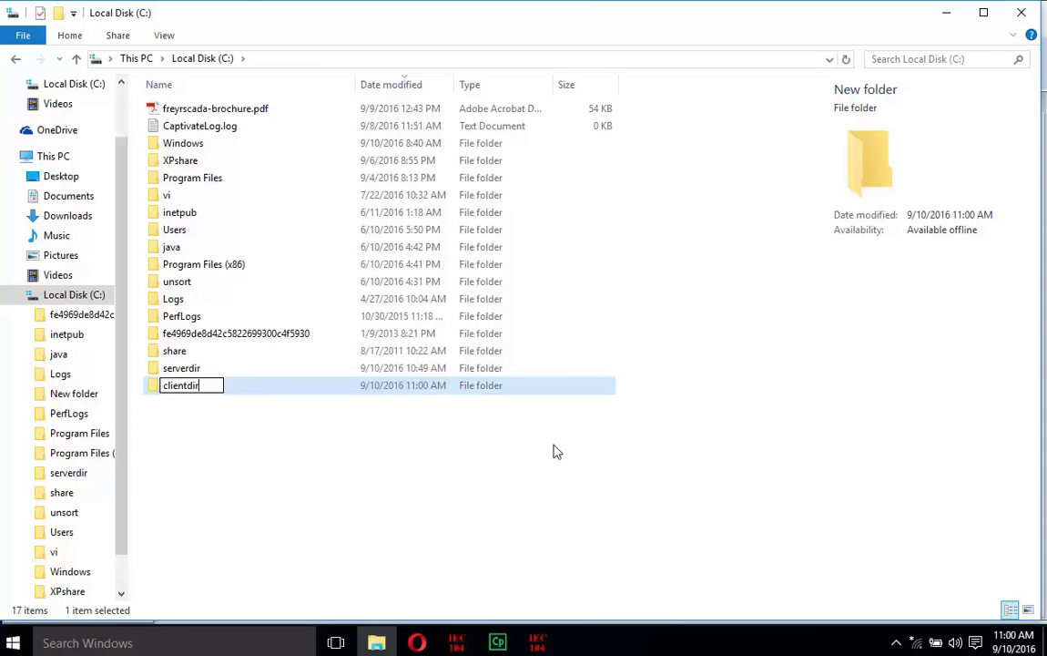
left_click(529, 479)
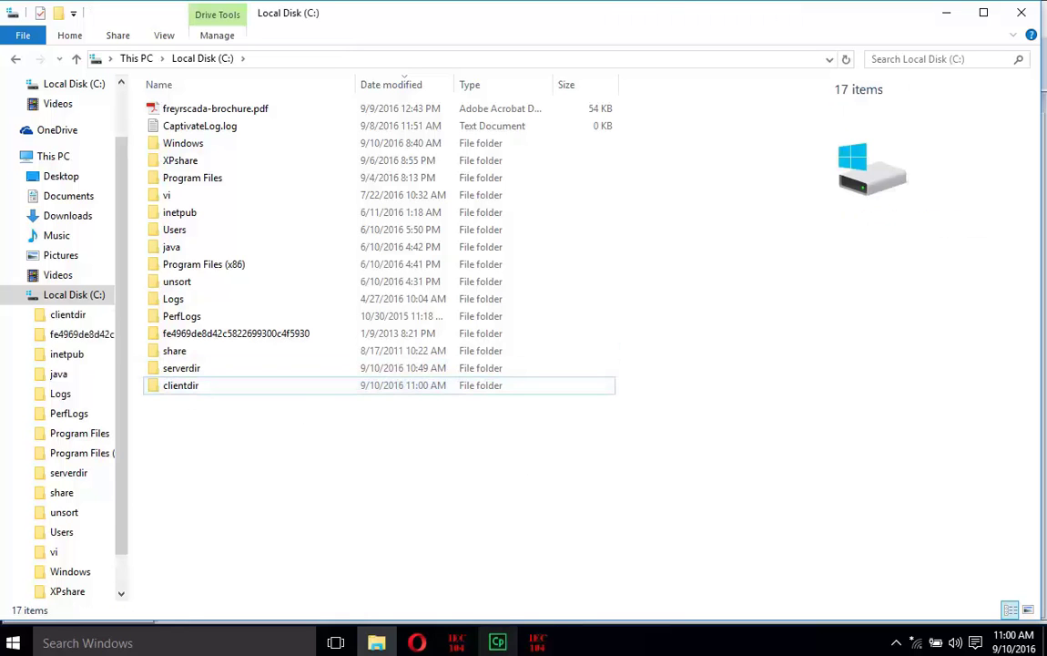
Switch back to the Client Simulator and set the client's File Transfer Directory Path to C:\clientdir
mouse_move(544, 649)
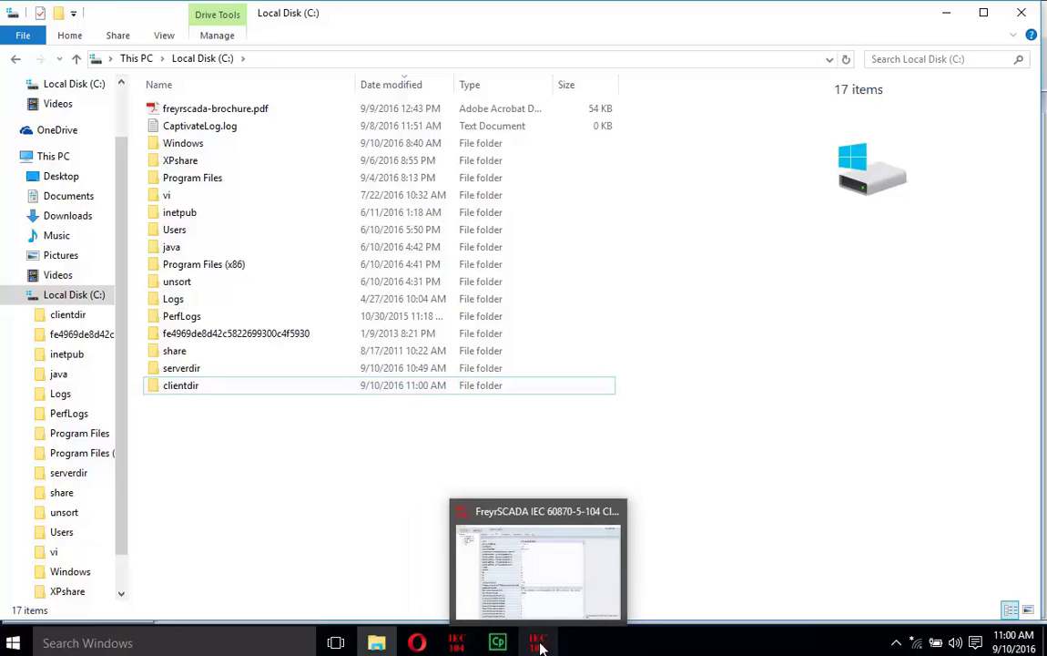
left_click(539, 640)
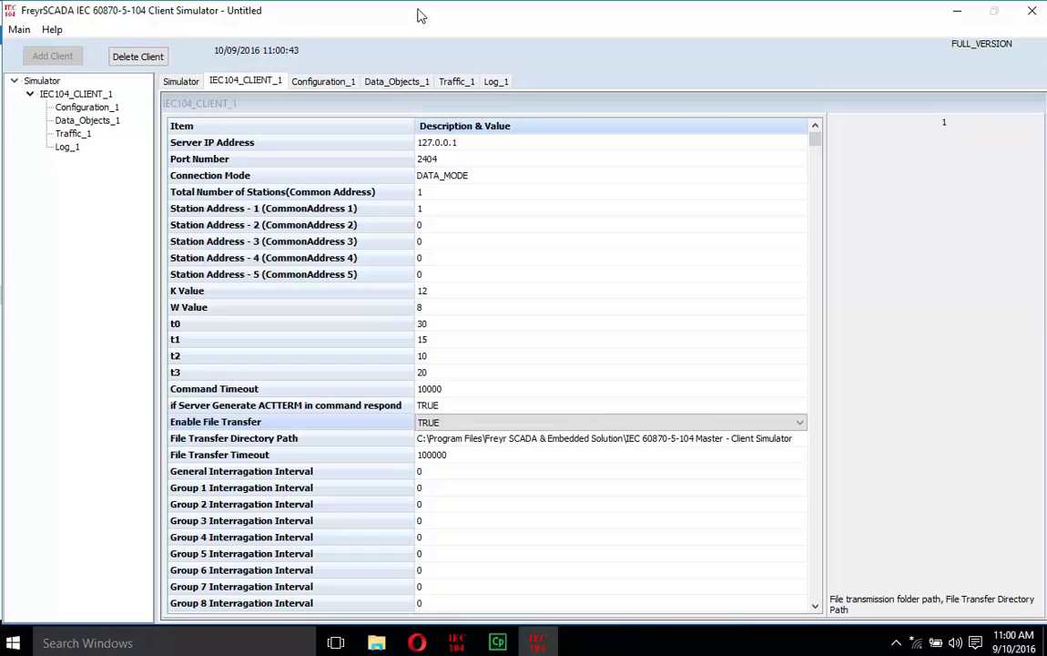
left_click(611, 440)
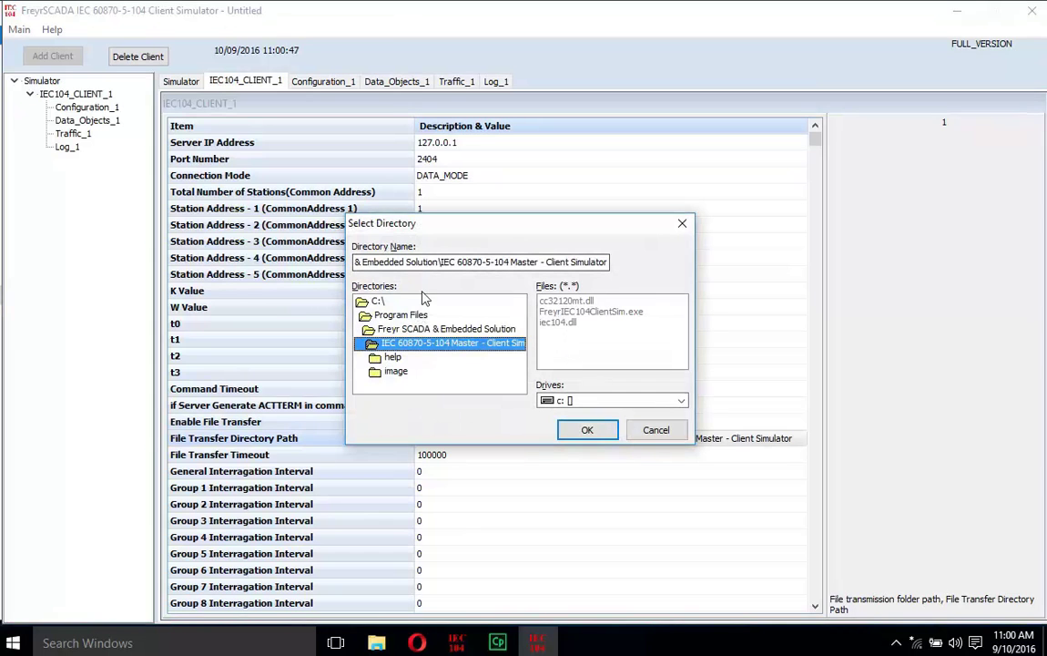
double_click(376, 303)
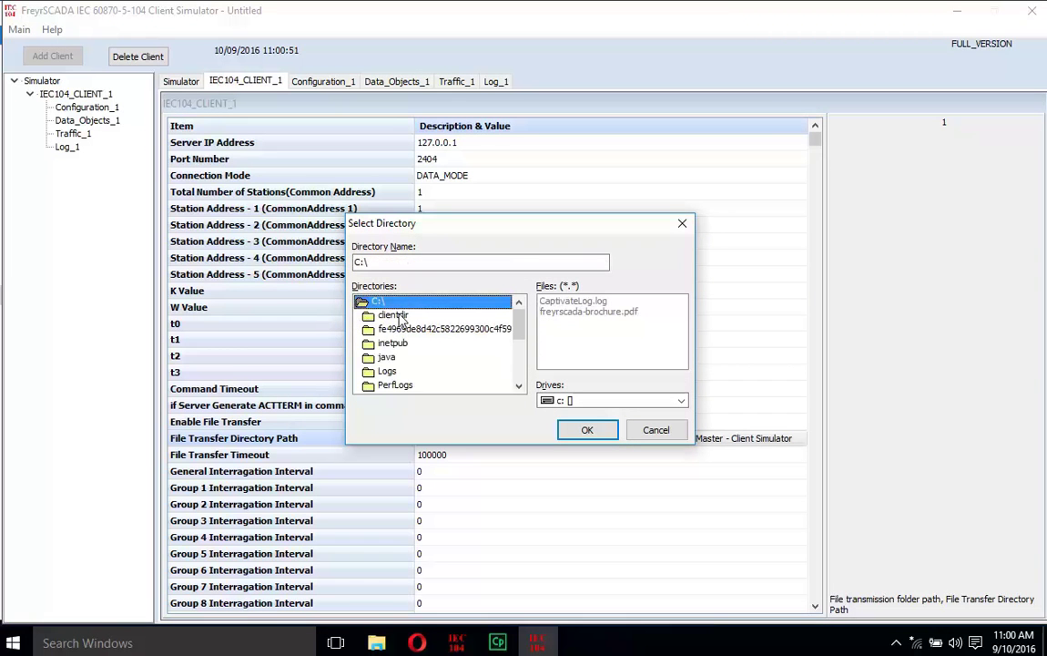
double_click(395, 316)
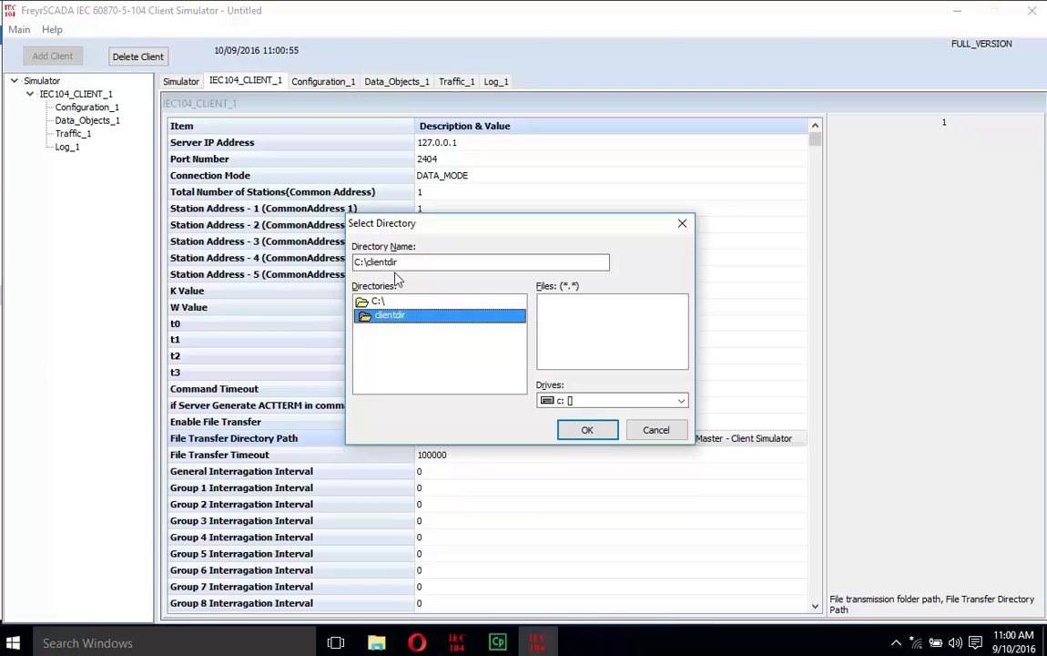
left_click(594, 432)
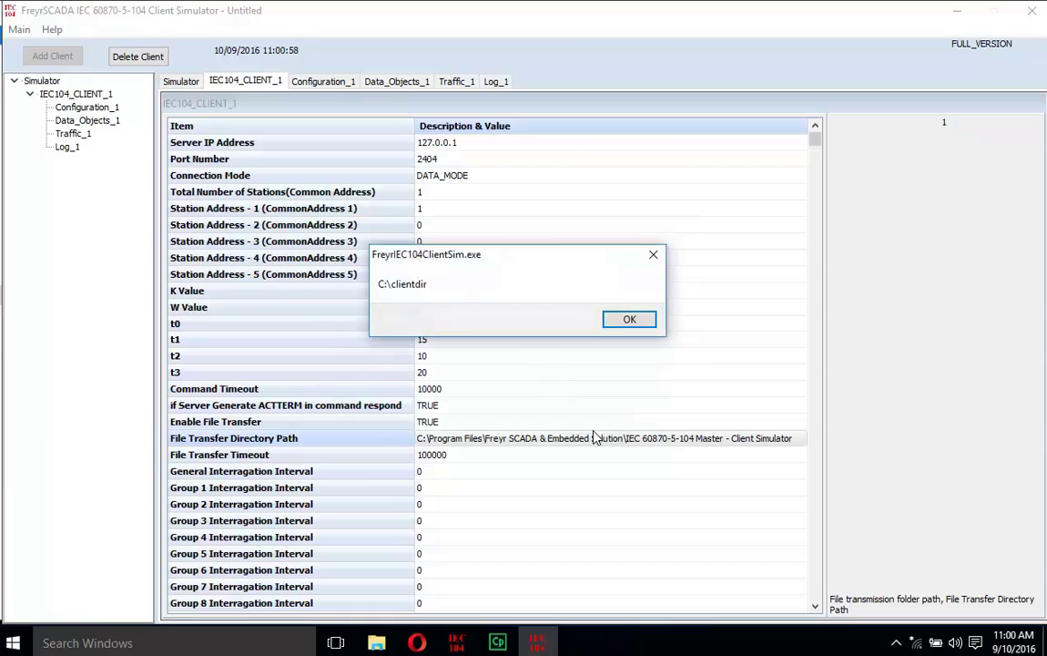
left_click(631, 319)
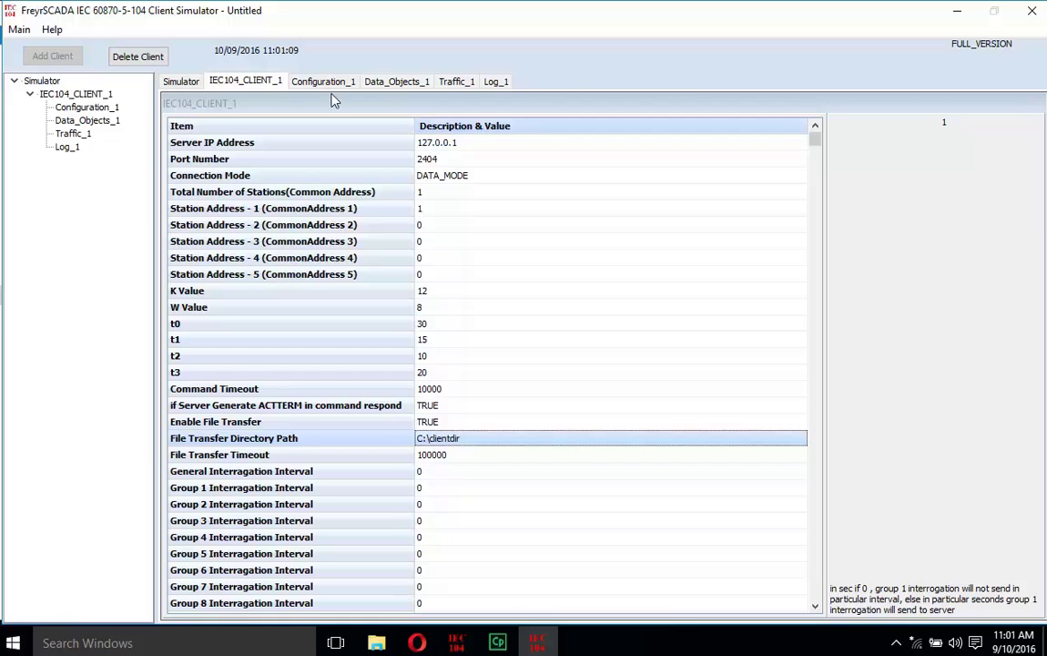
Add a row to the client's configuration and choose the Measured Short Float group for it
left_click(299, 81)
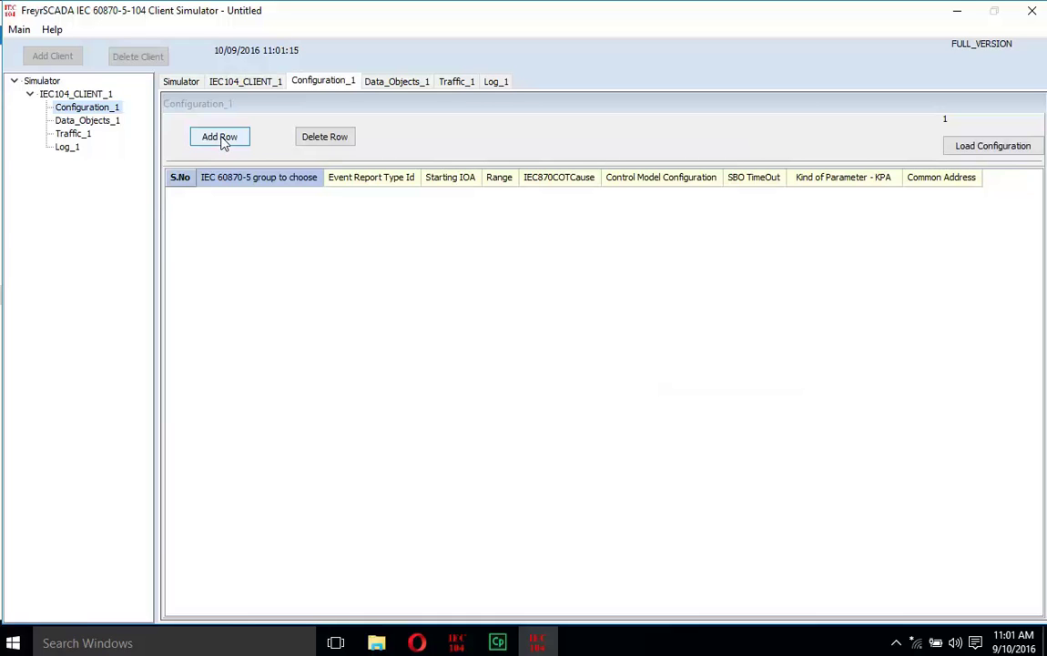
left_click(223, 139)
left_click(301, 200)
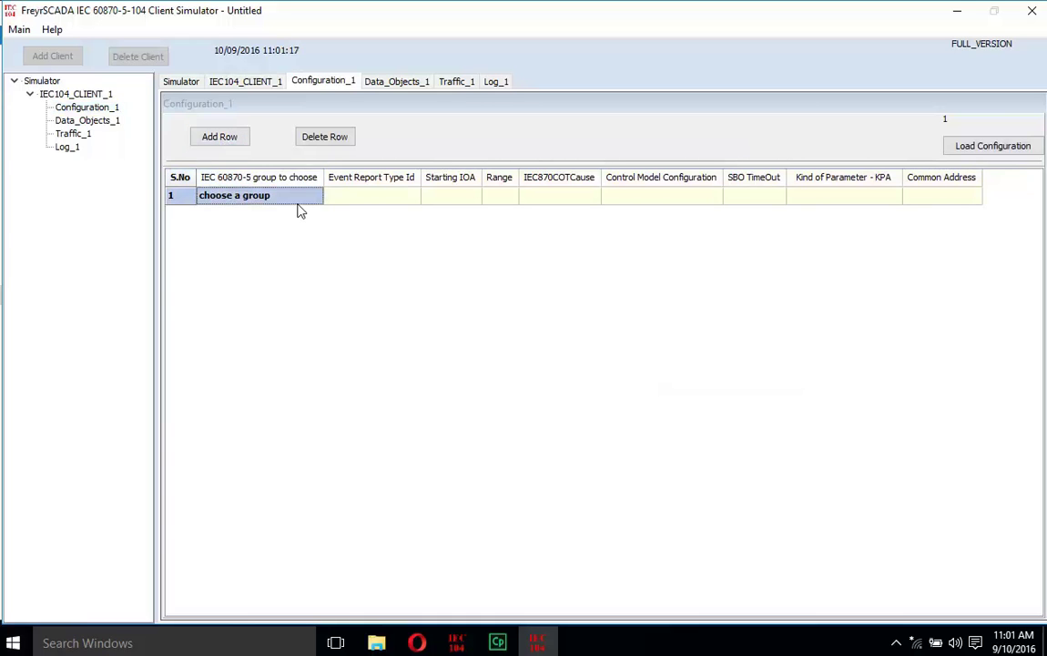
left_click(305, 207)
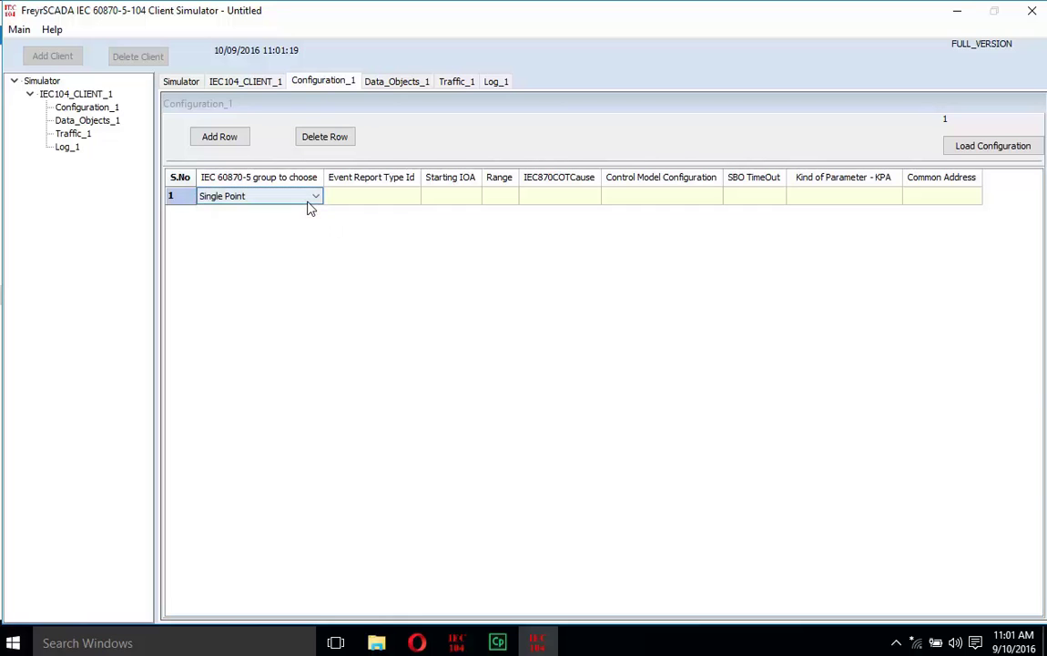
left_click(311, 197)
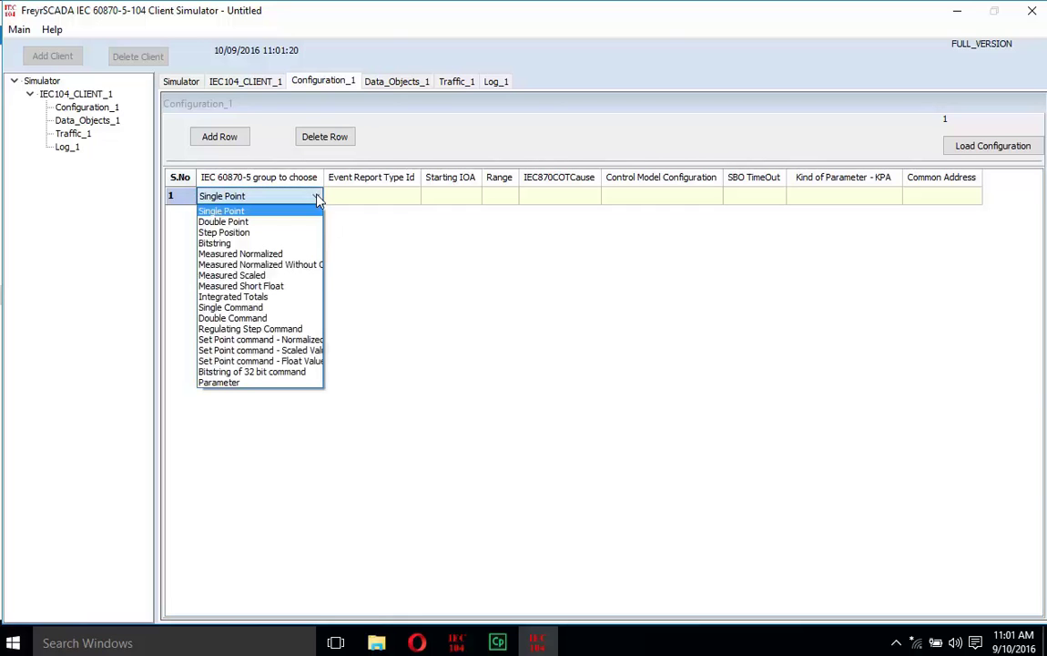
left_click(248, 287)
Set the Measured Short Float row's event report type ID to M_ME_TF_1 = 36 and its starting IOA to 100
left_click(402, 200)
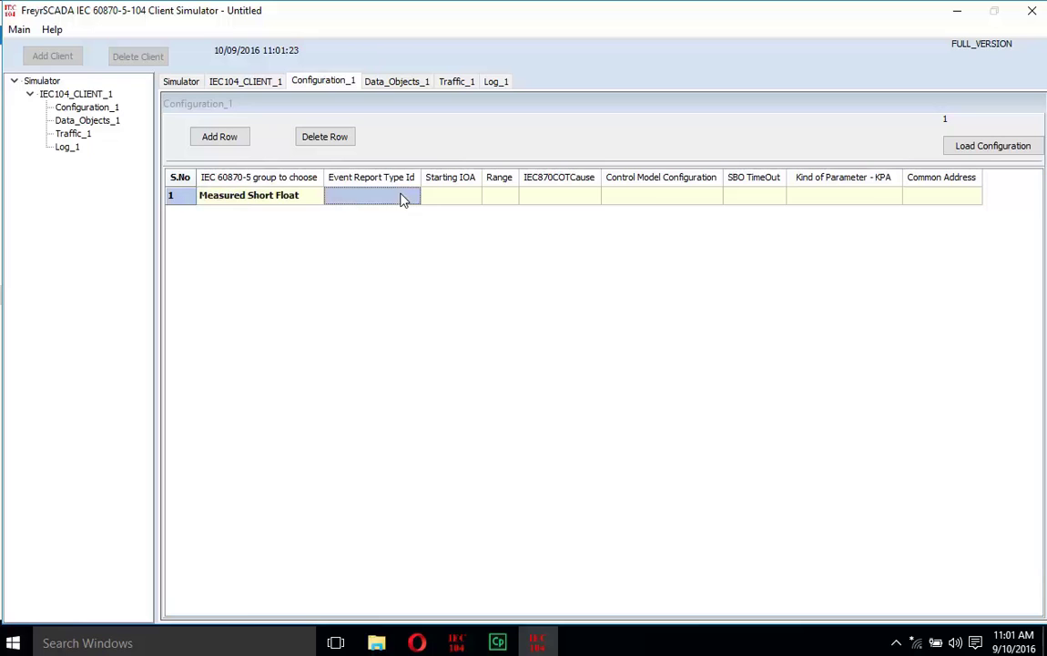
left_click(407, 201)
left_click(413, 197)
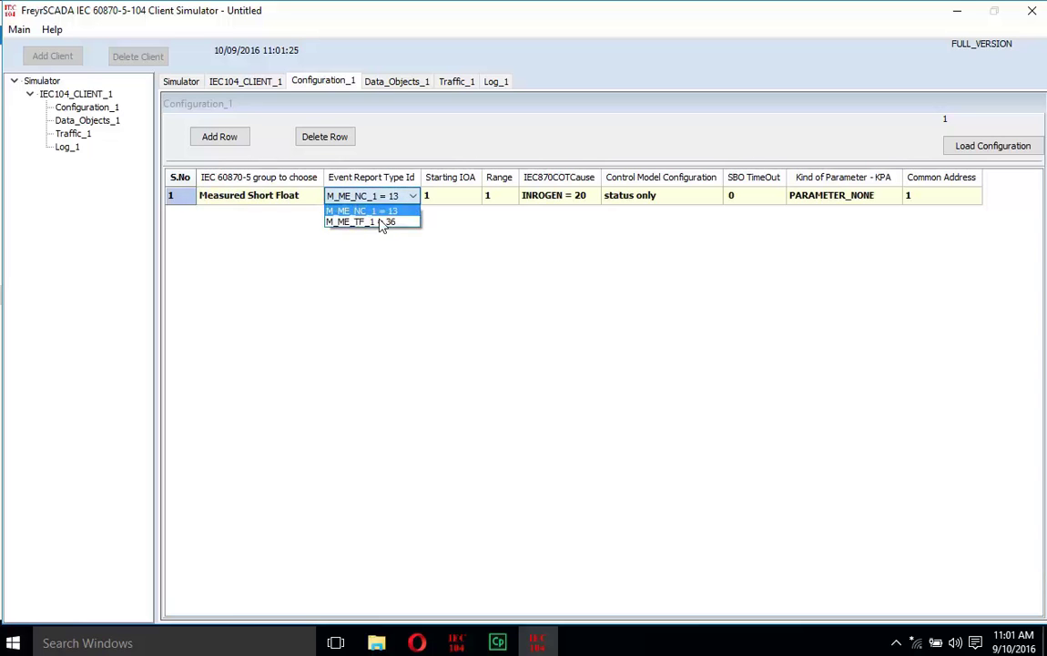
left_click(380, 222)
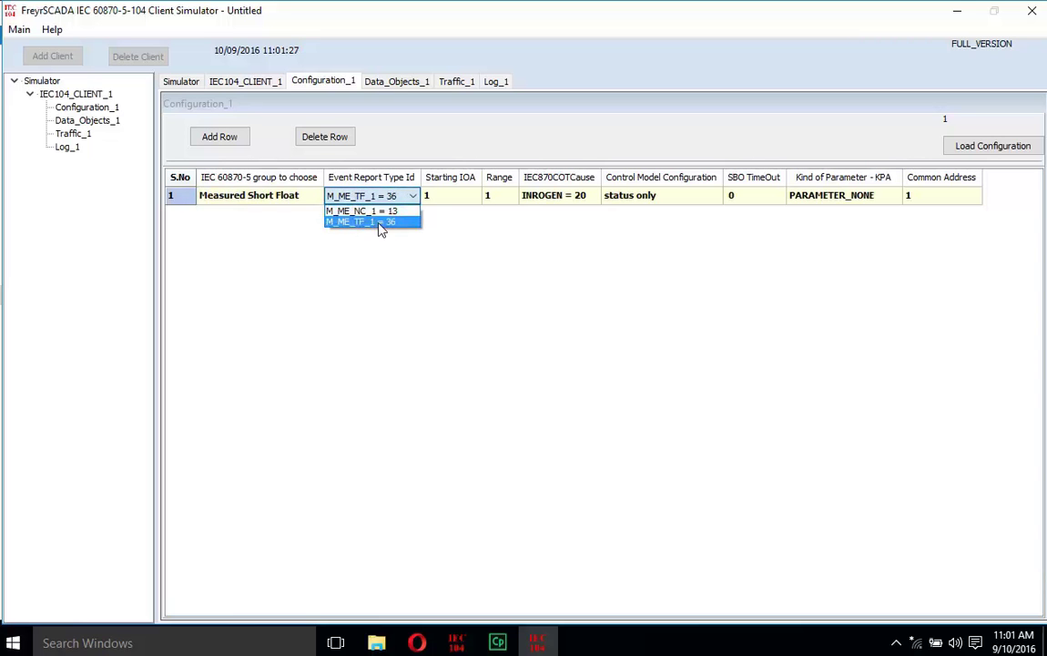
left_click(475, 199)
left_click(475, 198)
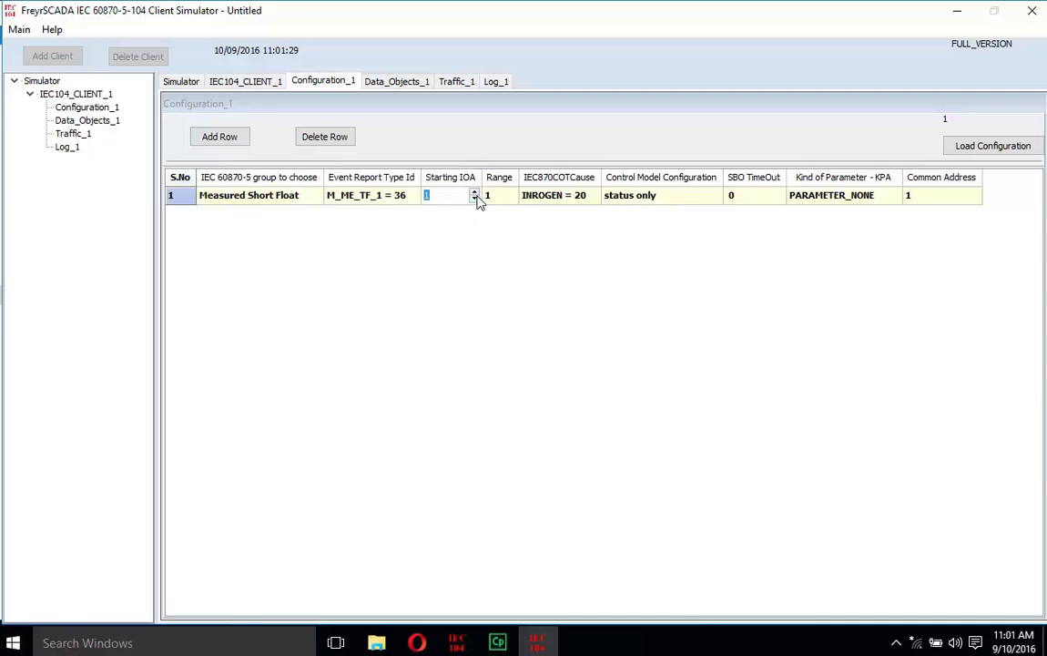
type("1")
Add a second configuration row and choose the Set Point command - Float Value group for it
left_click(215, 138)
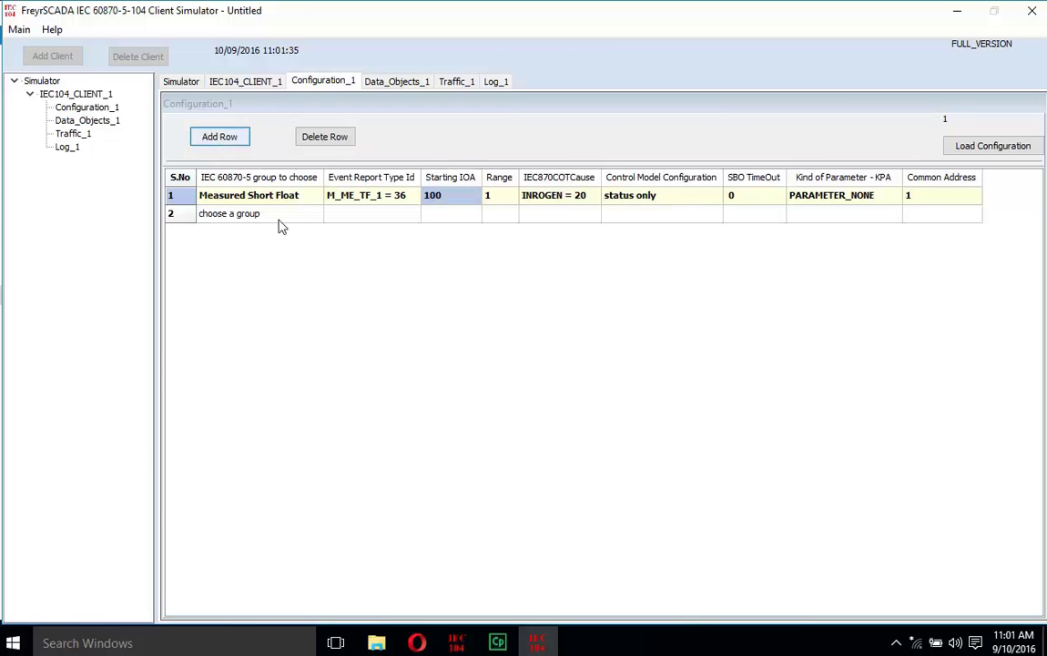
left_click(311, 222)
left_click(315, 216)
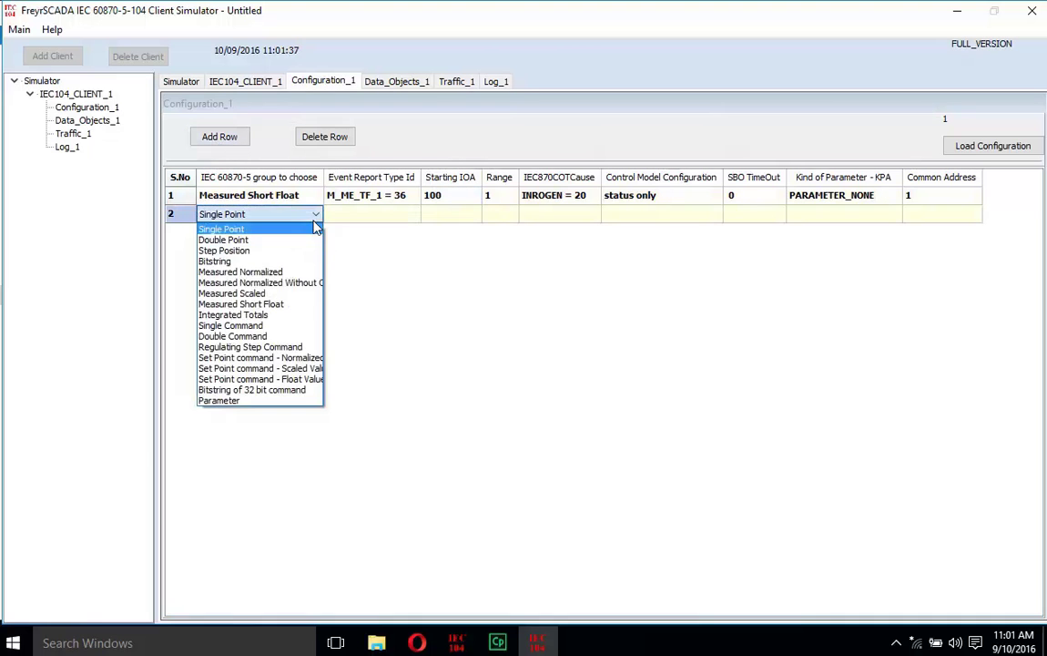
left_click(260, 383)
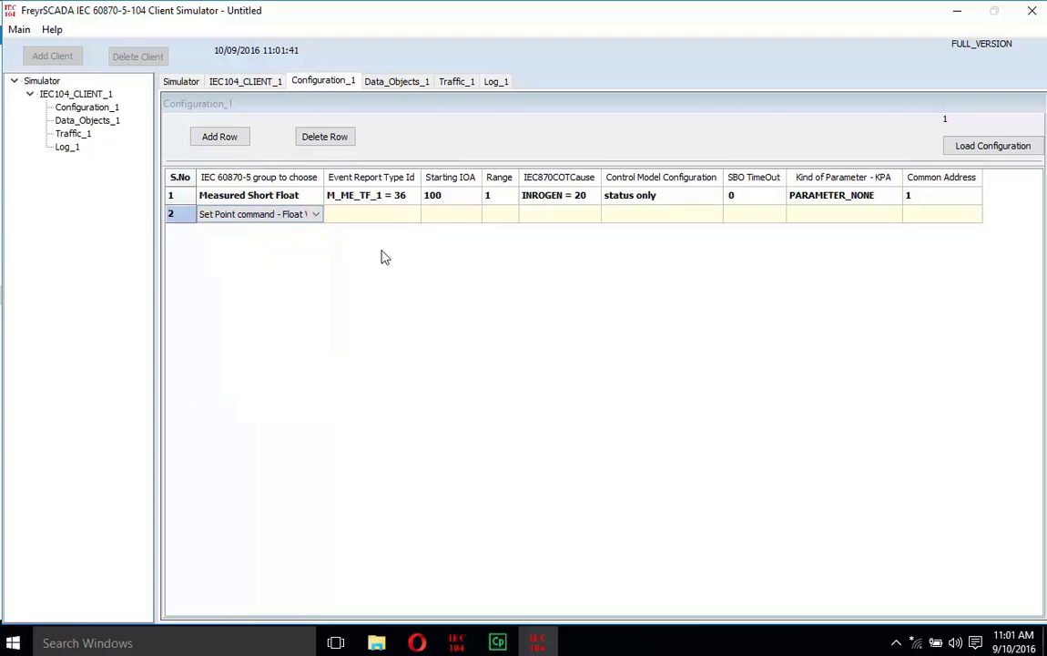
Set the set point row's event report type ID to C_SE_TC_1 = 63 and its starting IOA to 1100
left_click(404, 216)
left_click(415, 219)
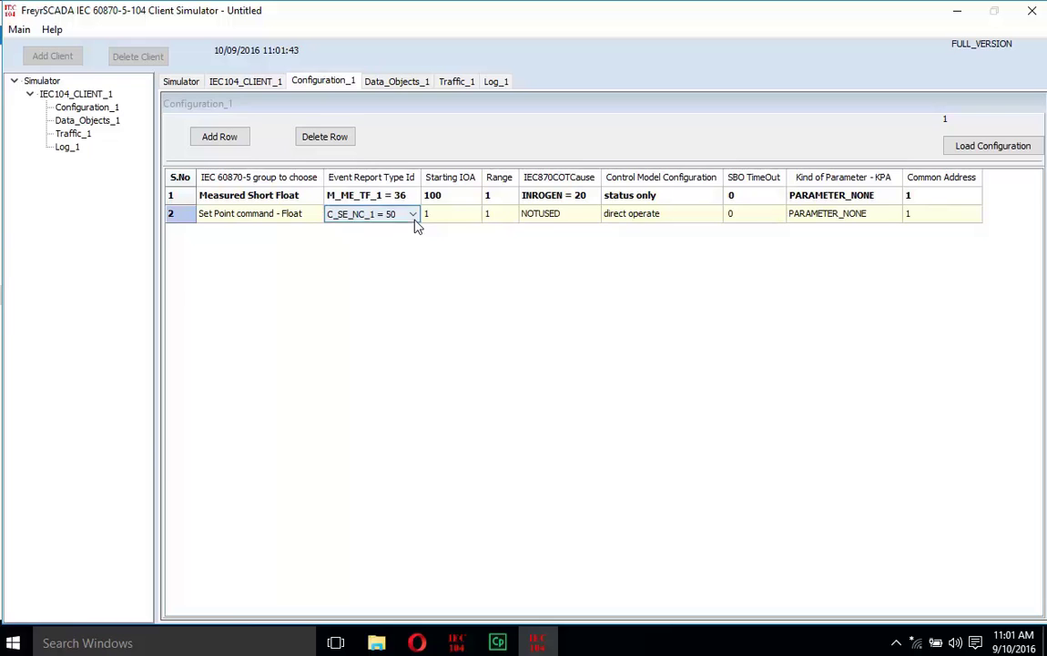
left_click(412, 215)
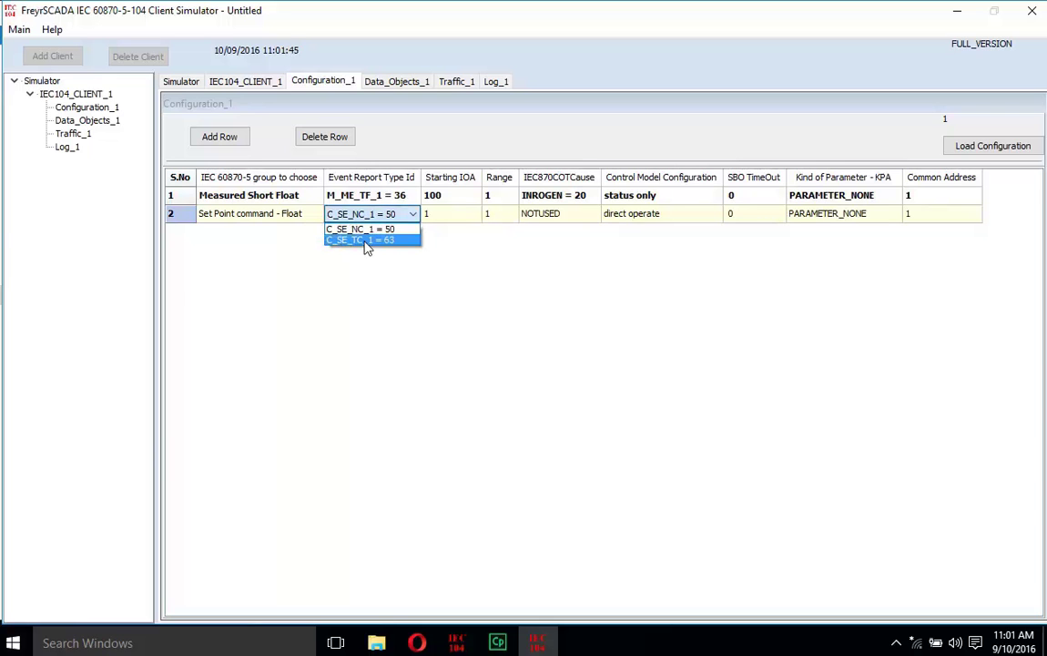
left_click(365, 240)
left_click(450, 224)
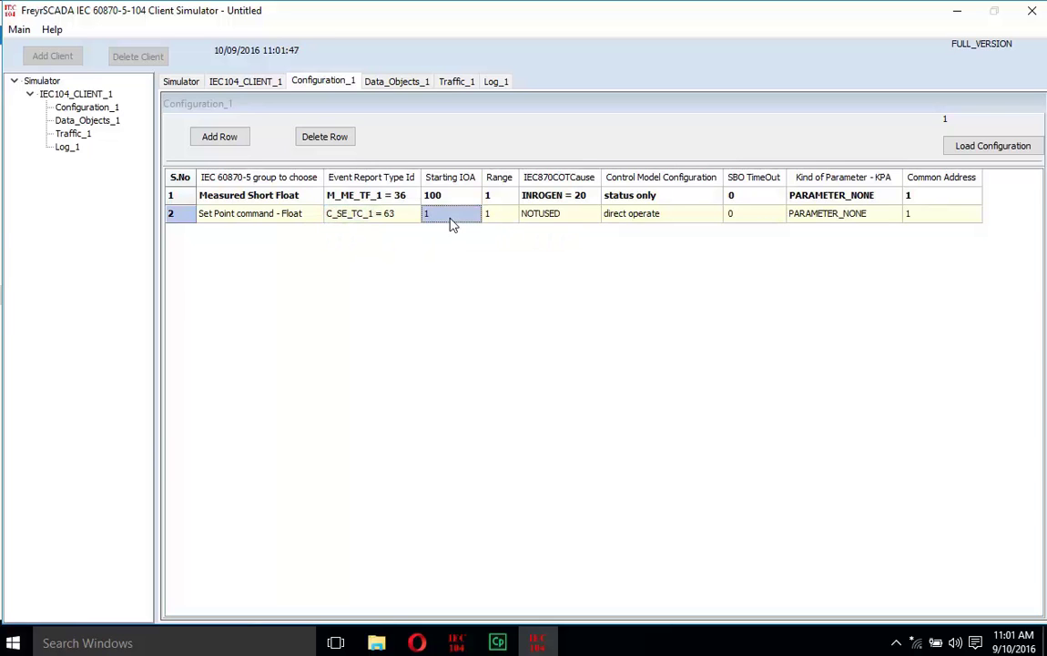
left_click(450, 217)
Load the client configuration and start communication with the server, checking the exchanged traffic
left_click(981, 152)
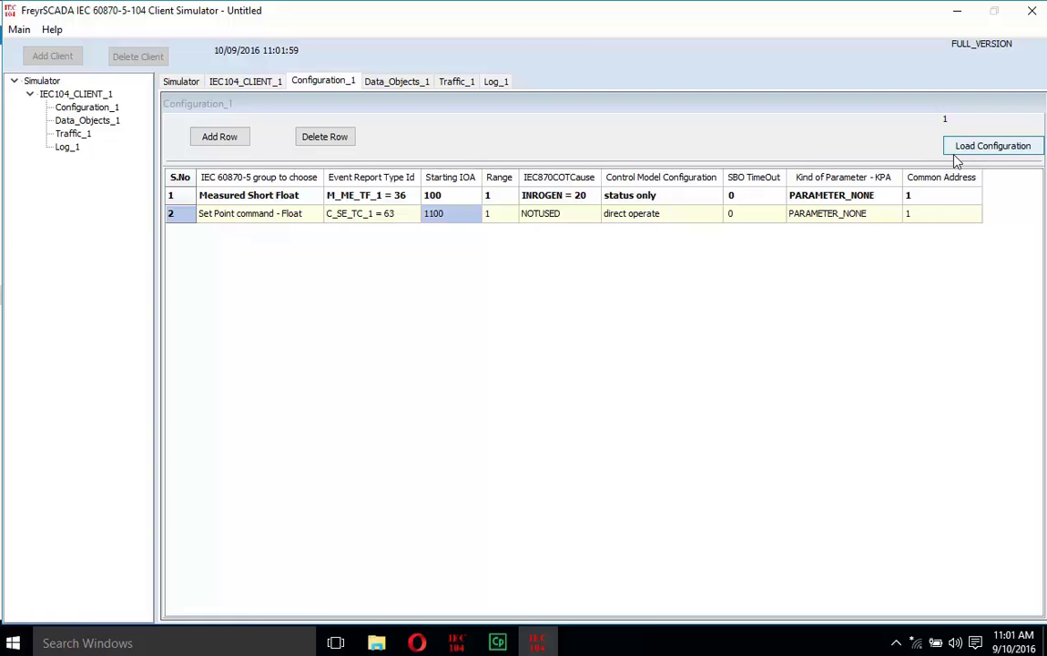
left_click(404, 90)
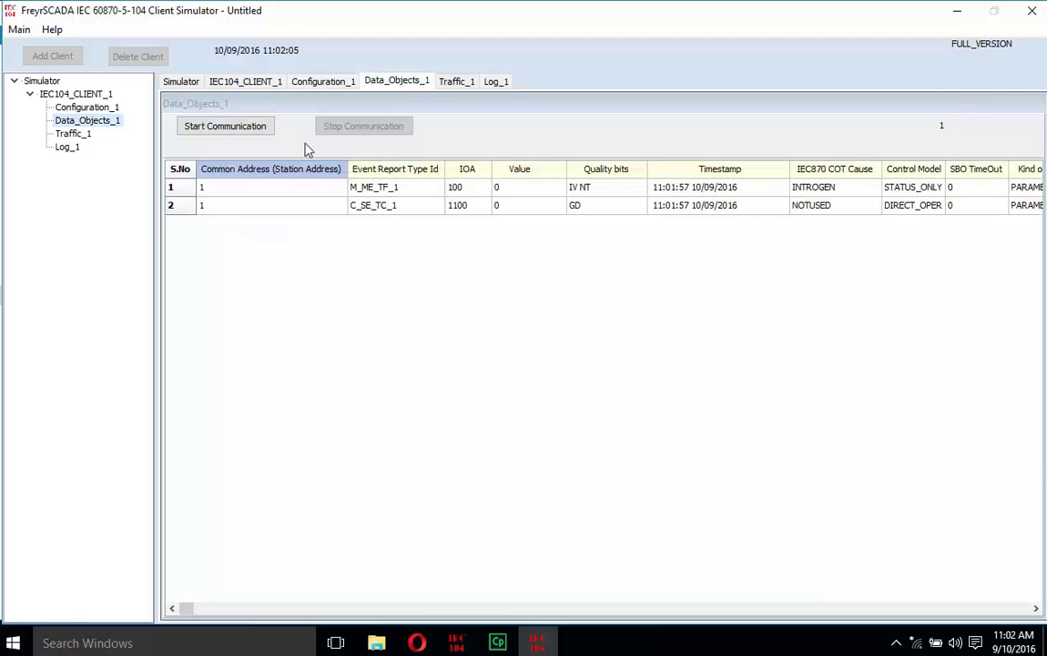
left_click(221, 129)
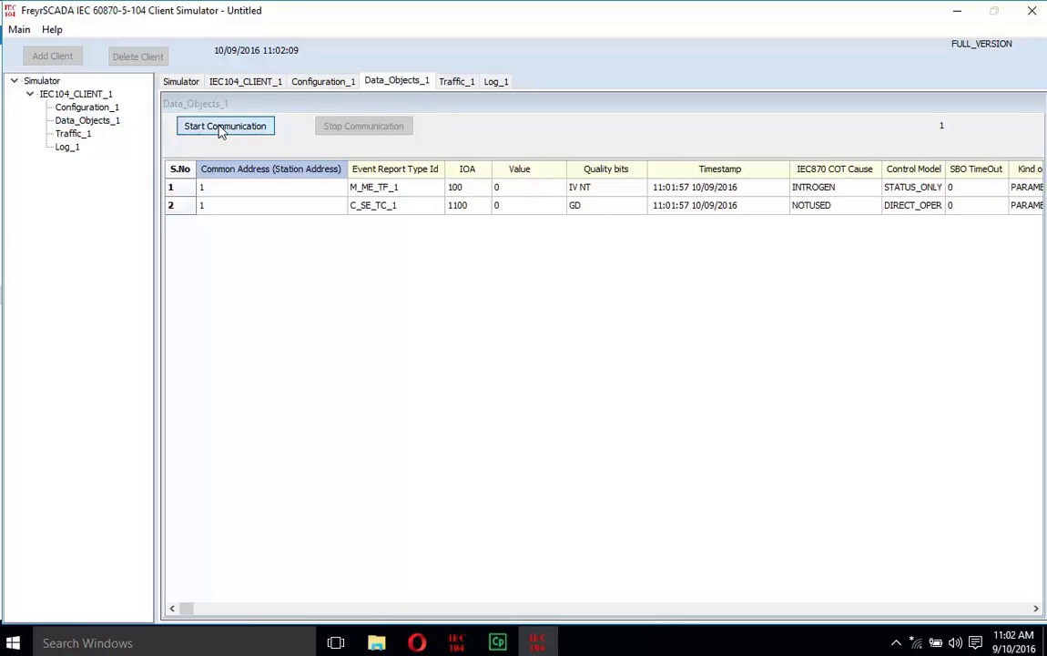
left_click(457, 82)
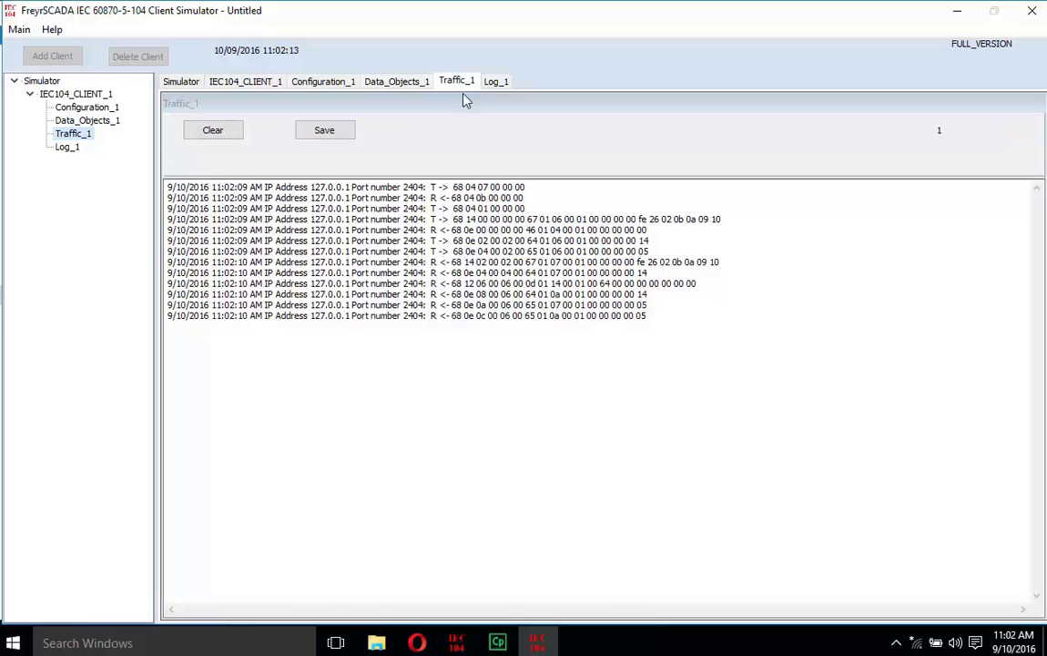
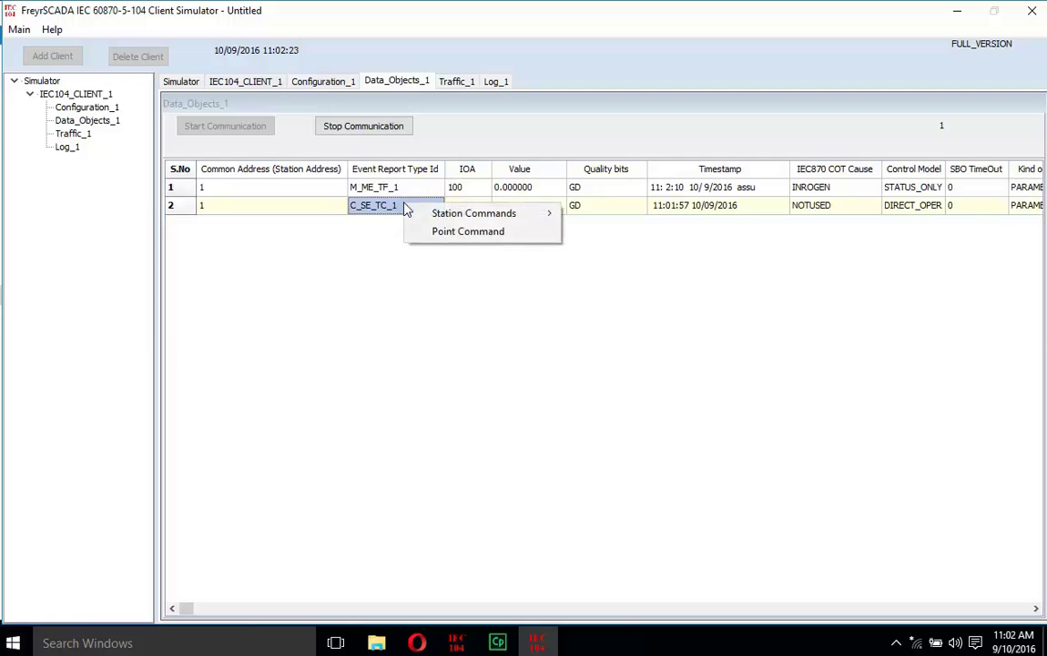
Send an OPERATE set point float command with value -123.456 to the C_SE_TC_1 point at IOA 1100
left_click(452, 235)
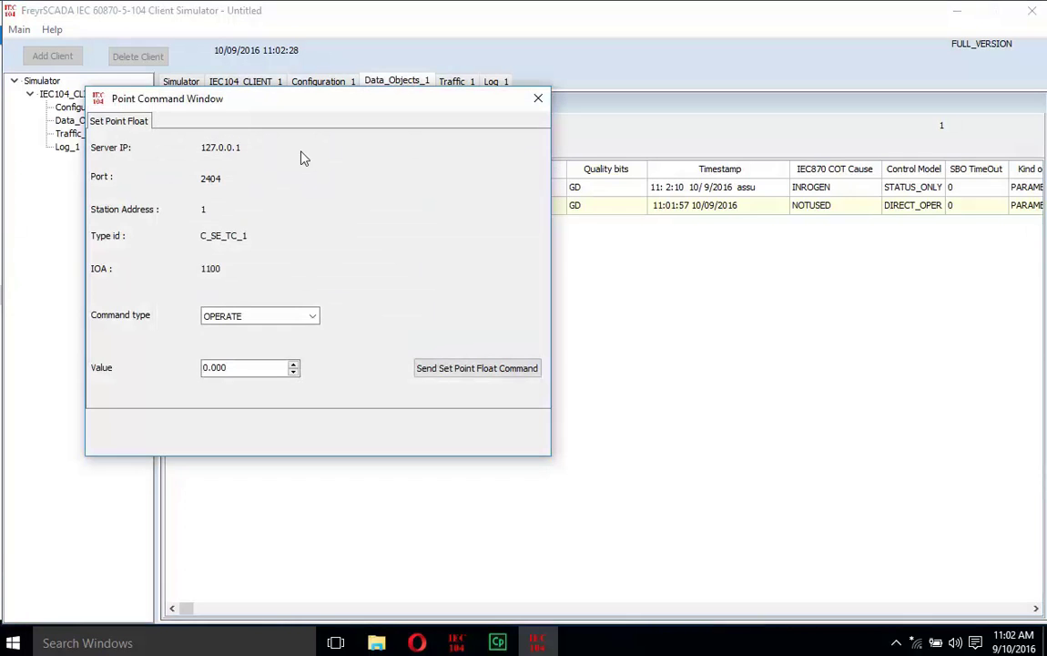
left_click_drag(263, 102, 472, 247)
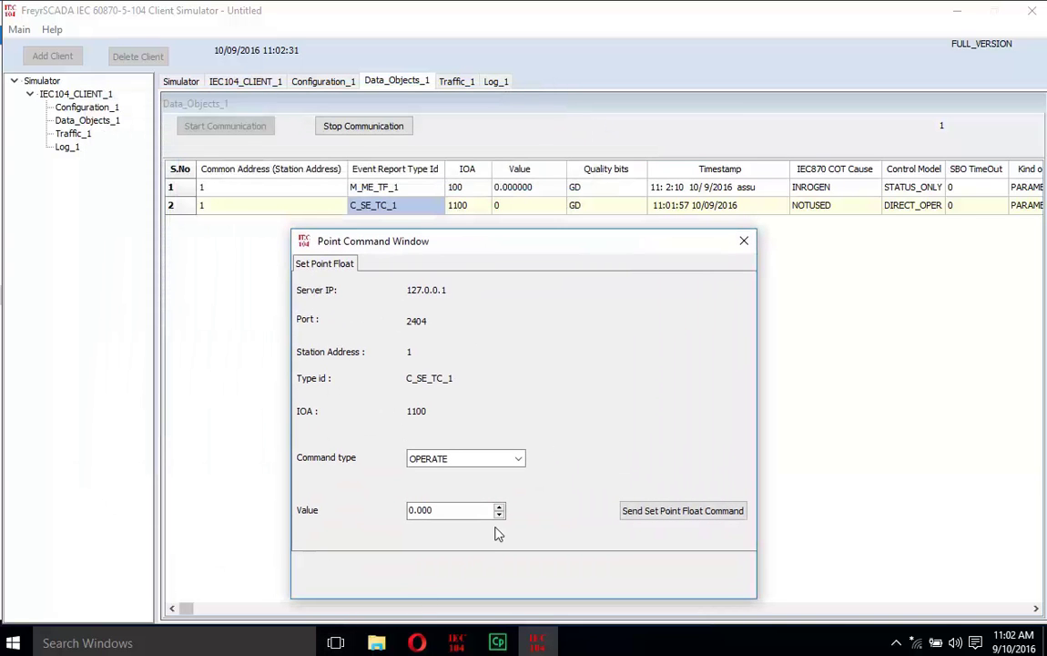
left_click_drag(402, 510, 440, 515)
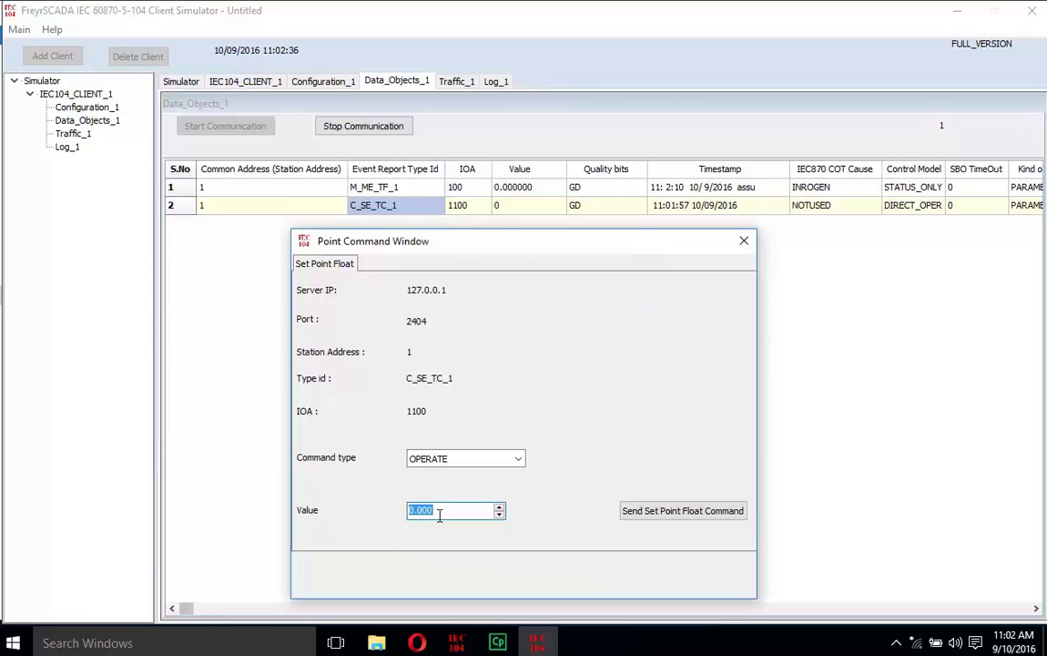
type("-123.456")
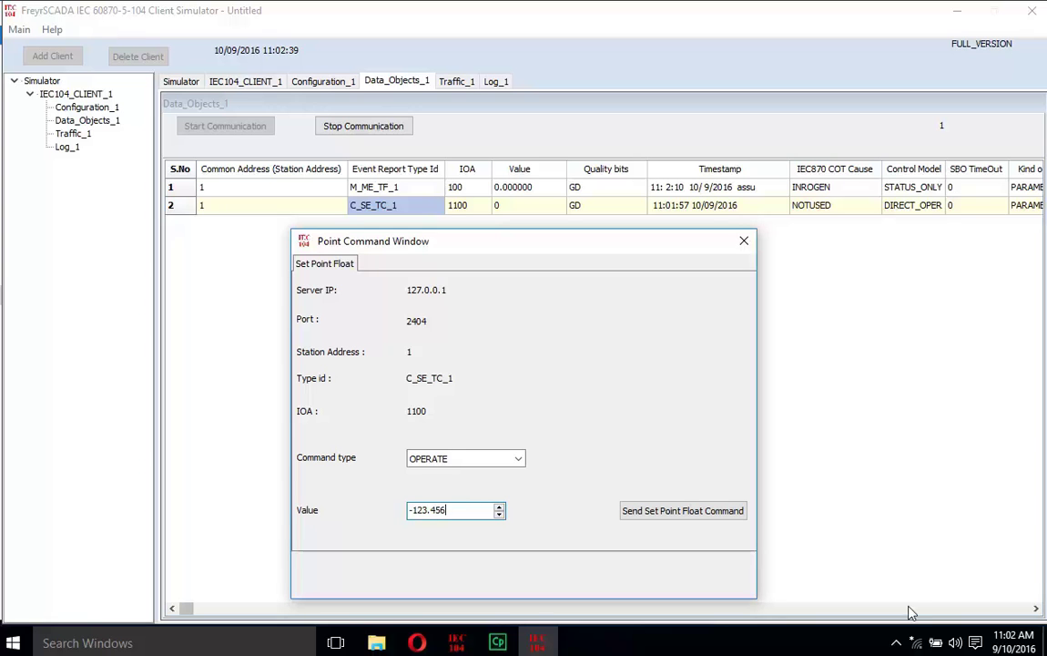
left_click(707, 512)
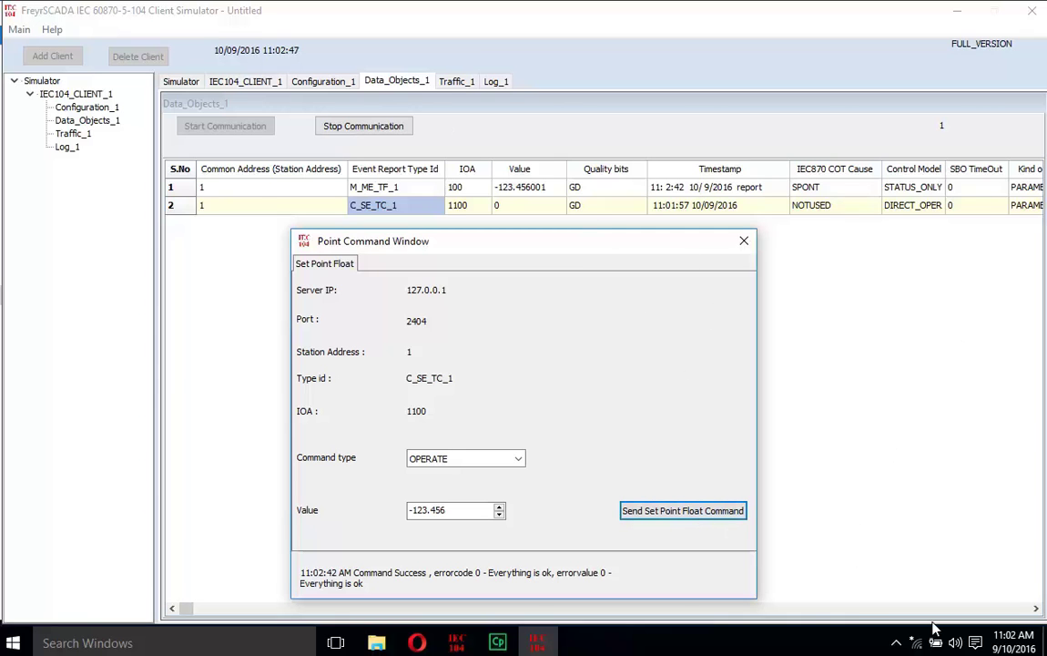
Examine the remaining data object columns, and switch from the minimized Client Simulator to the server simulator
left_click(1041, 611)
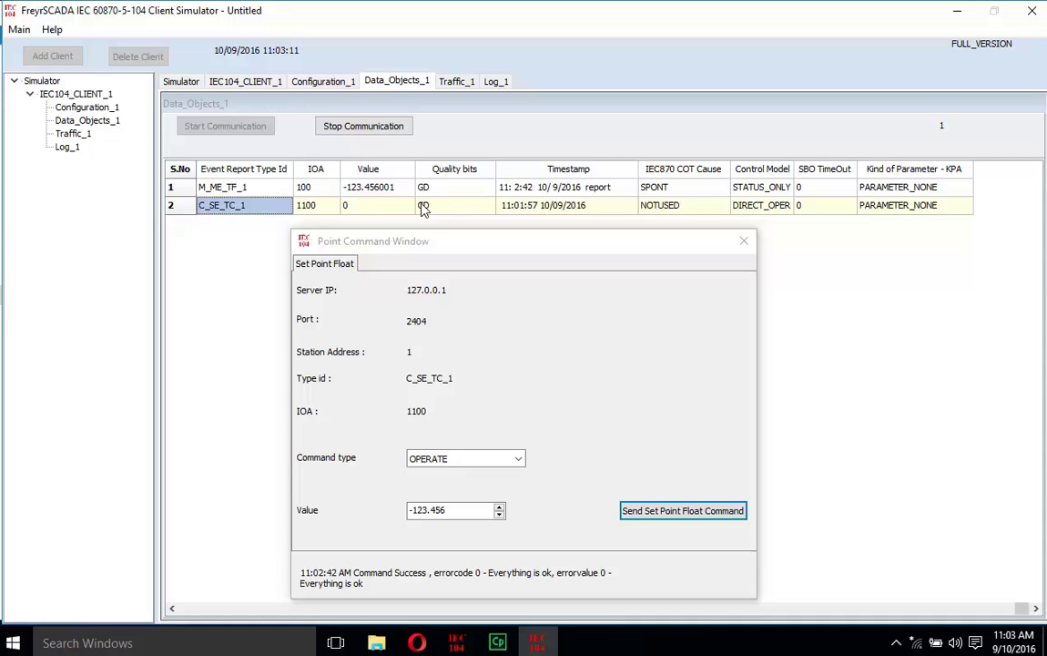
left_click(961, 12)
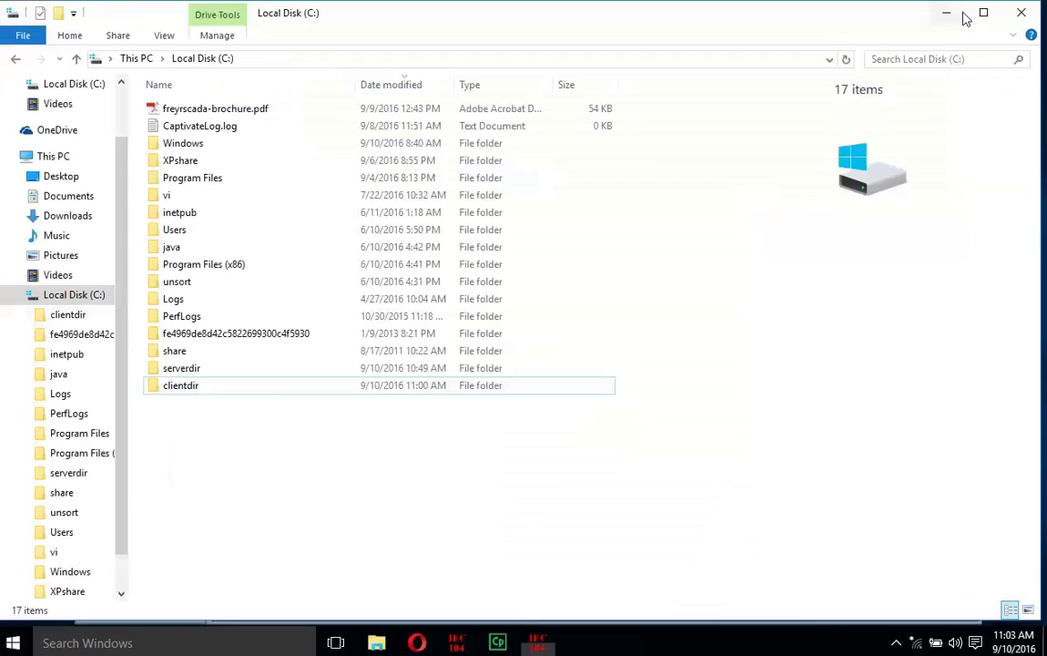
left_click(458, 643)
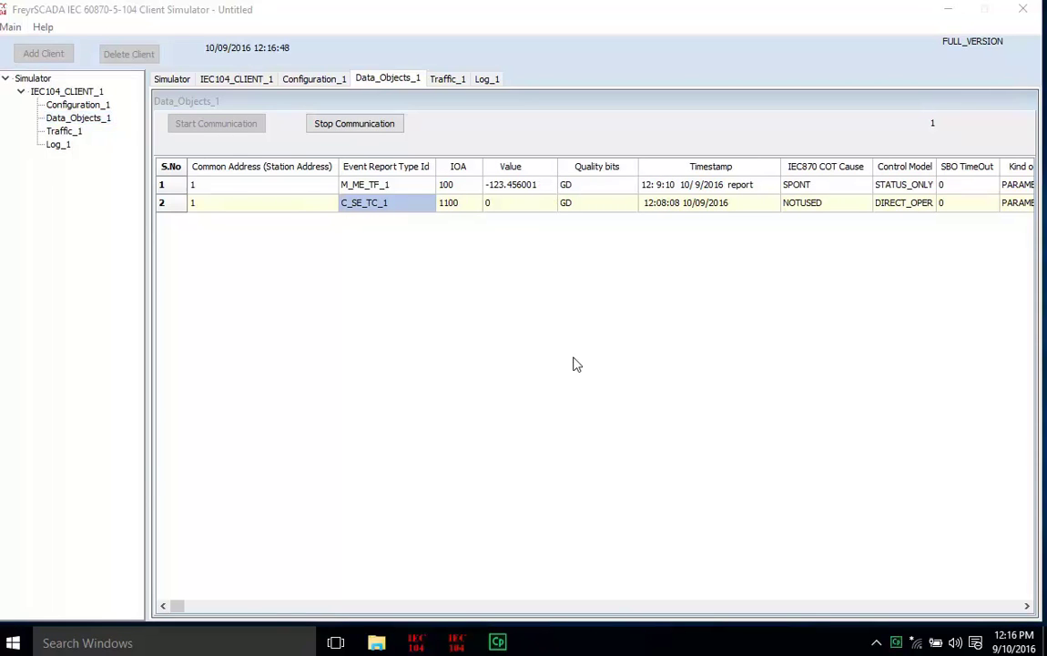
Switch to File Explorer, inspect the contents of the serverdir folder, and return to Local Disk (C:)
mouse_move(387, 644)
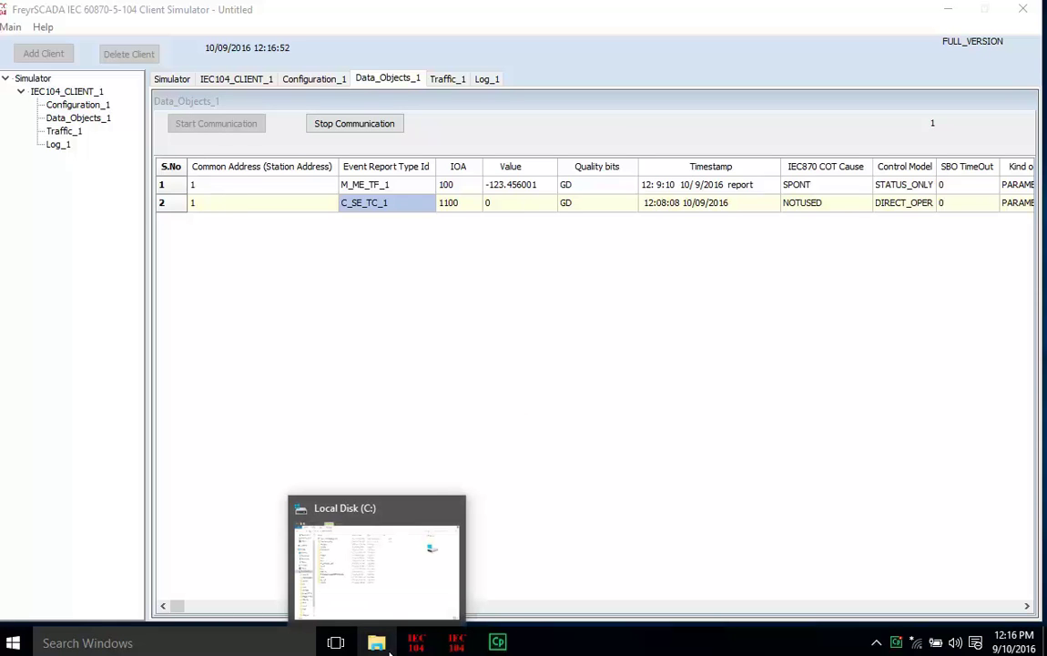
left_click(387, 645)
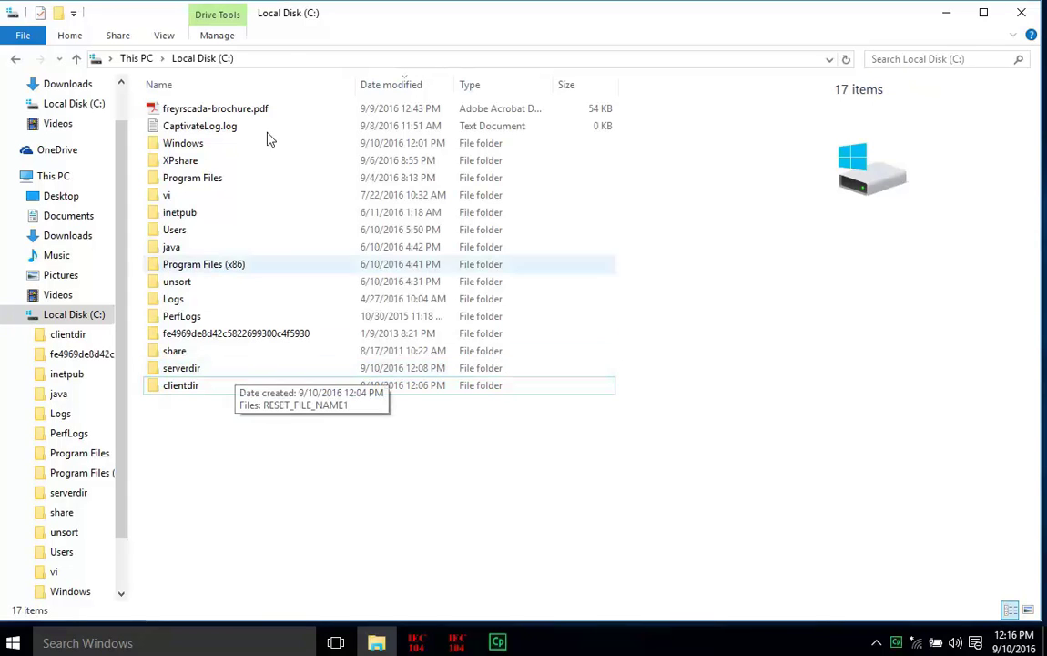
left_click(221, 373)
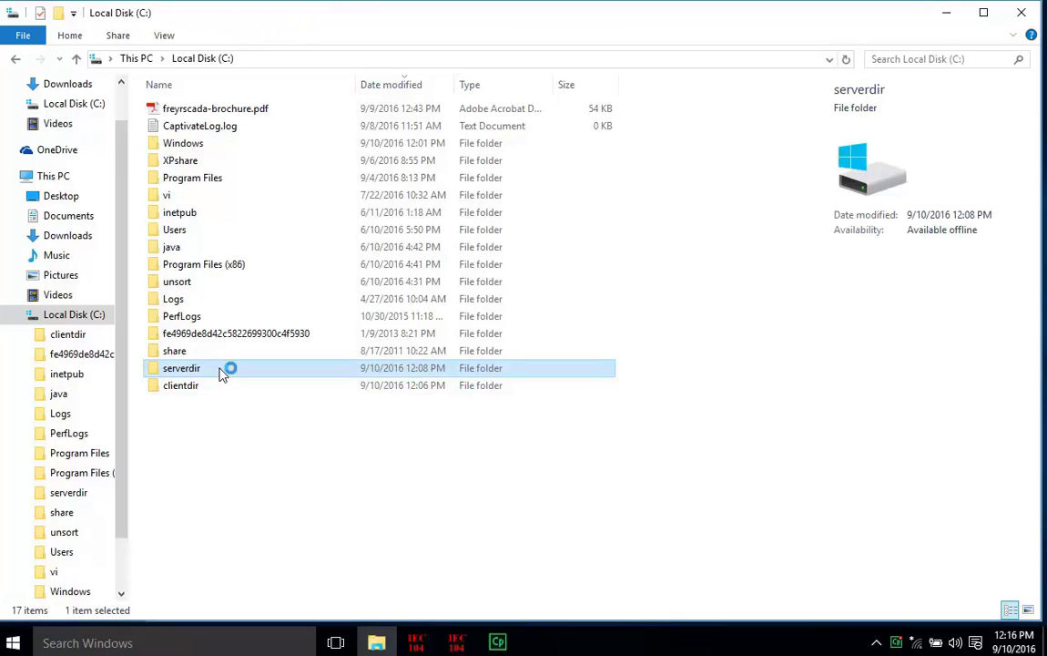
double_click(219, 373)
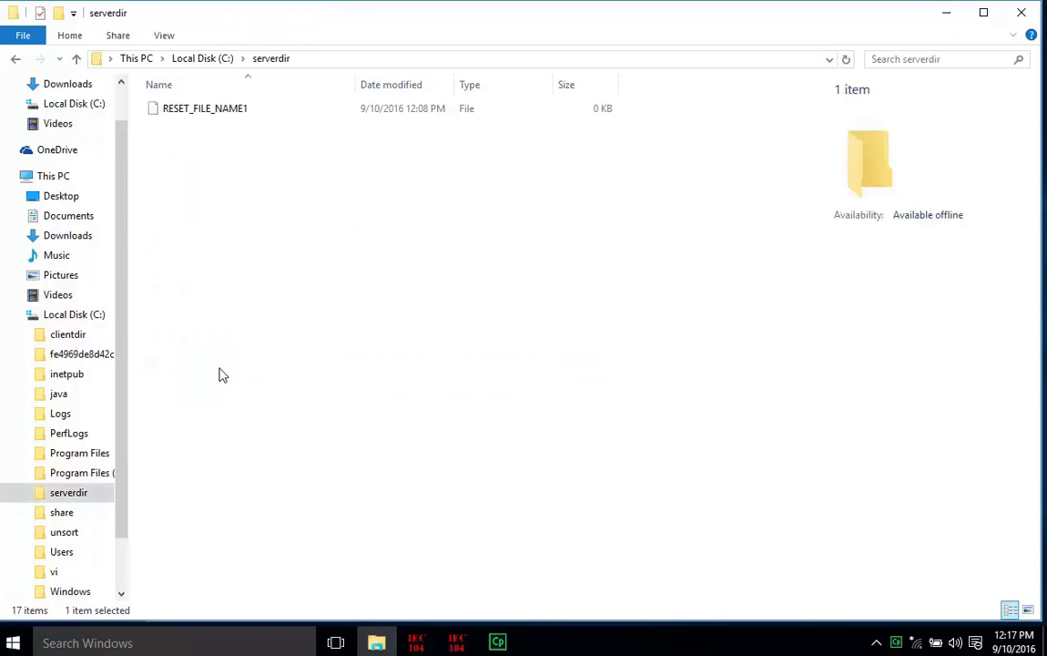
left_click(198, 61)
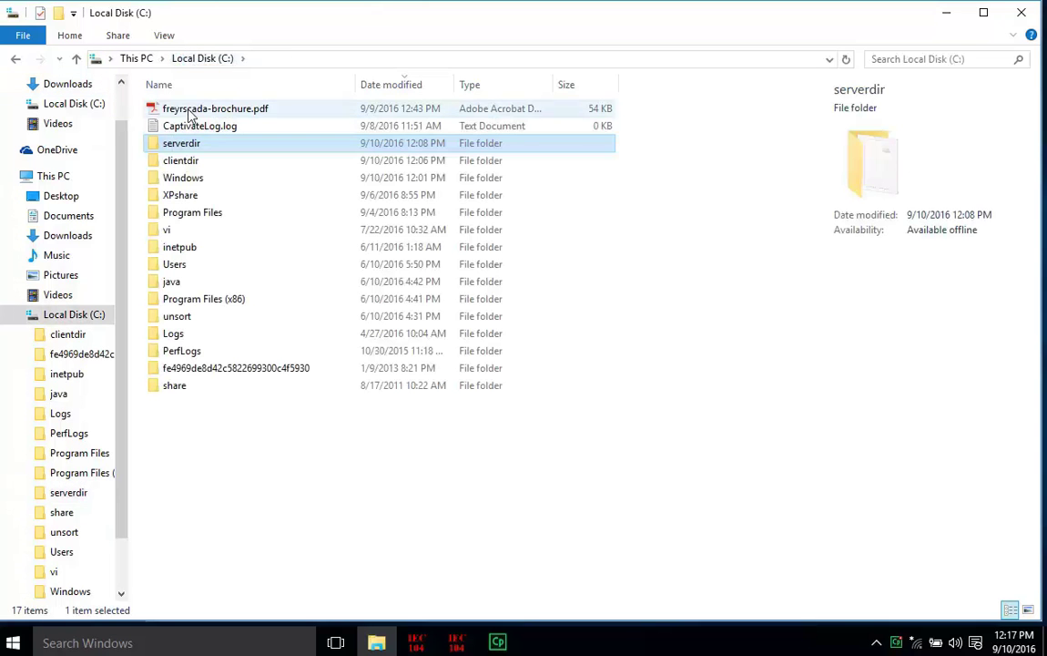
Copy the freyrscada-brochure.pdf file on Local Disk (C:) to the clipboard
left_click(188, 110)
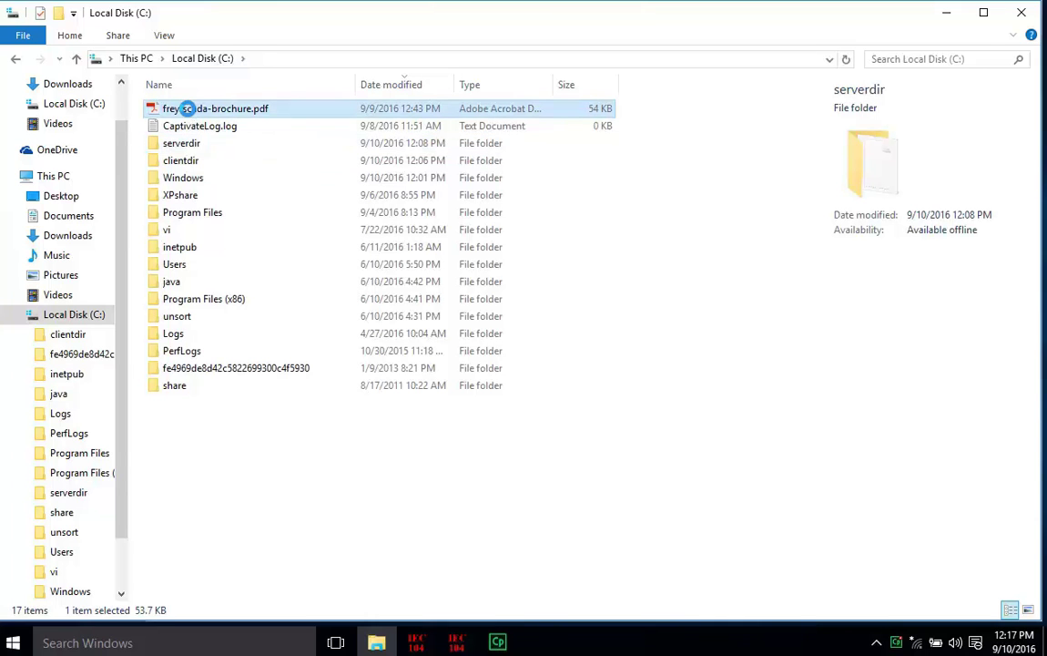
right_click(189, 113)
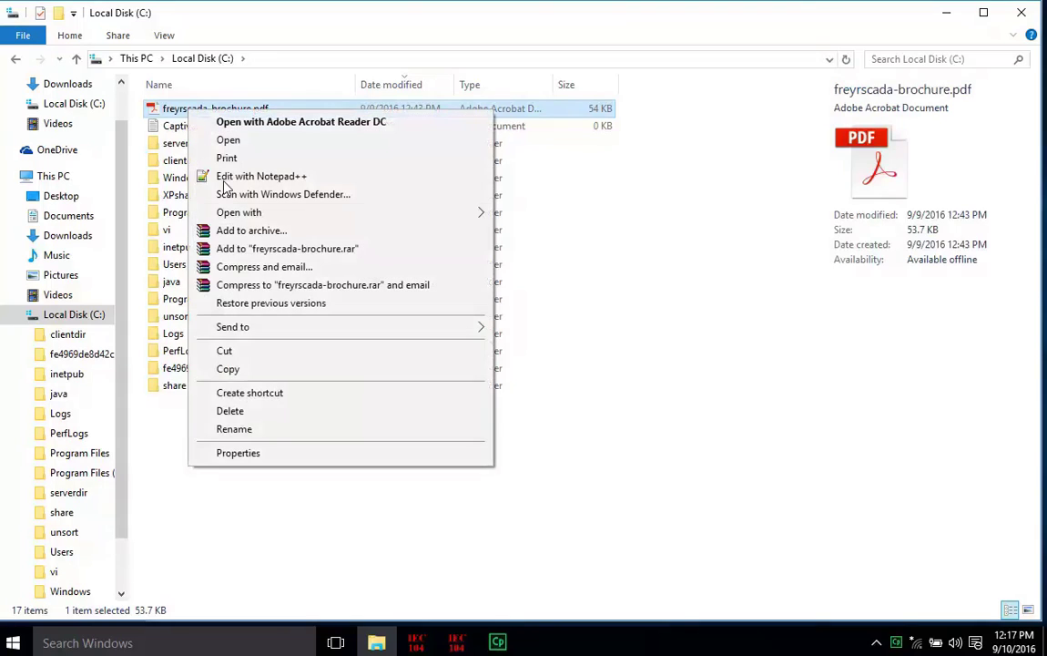
left_click(247, 369)
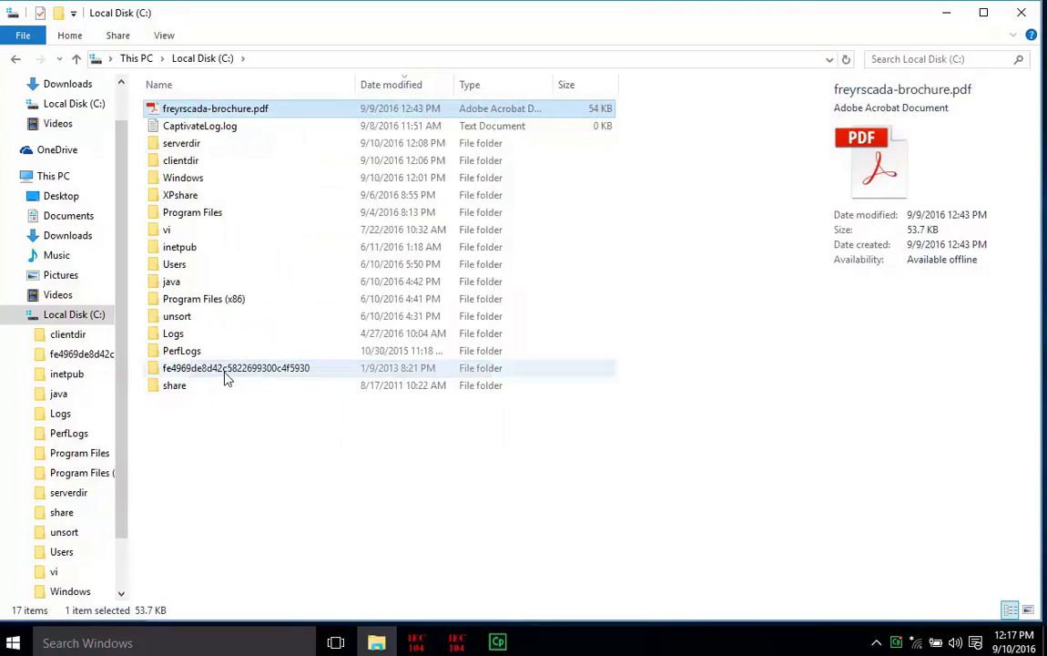
Paste the copied freyrscada-brochure.pdf into the serverdir folder
double_click(201, 146)
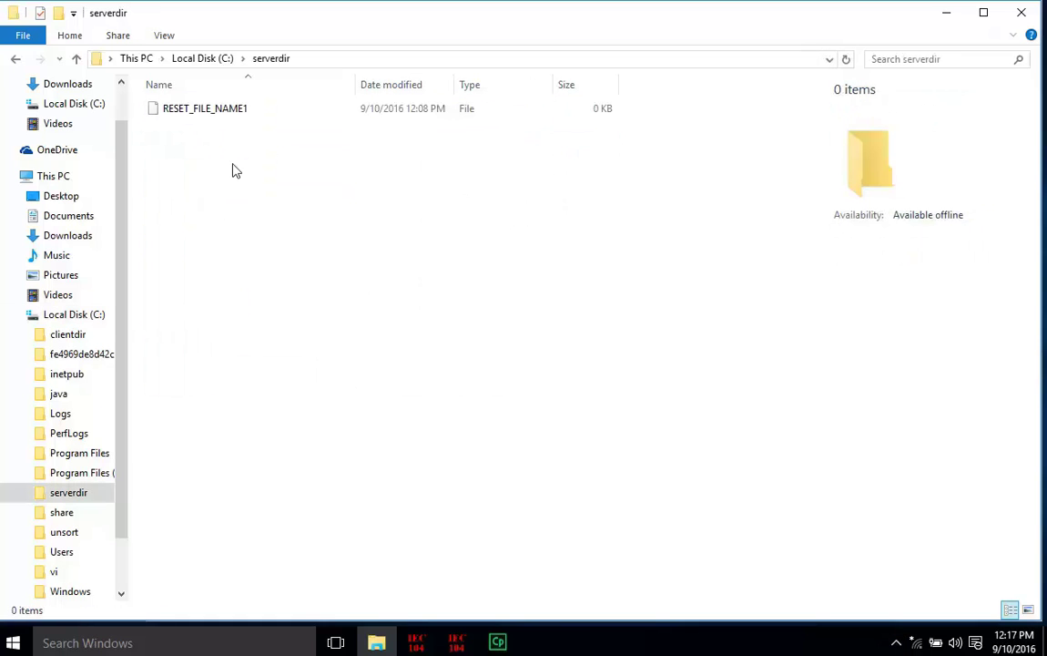
right_click(239, 173)
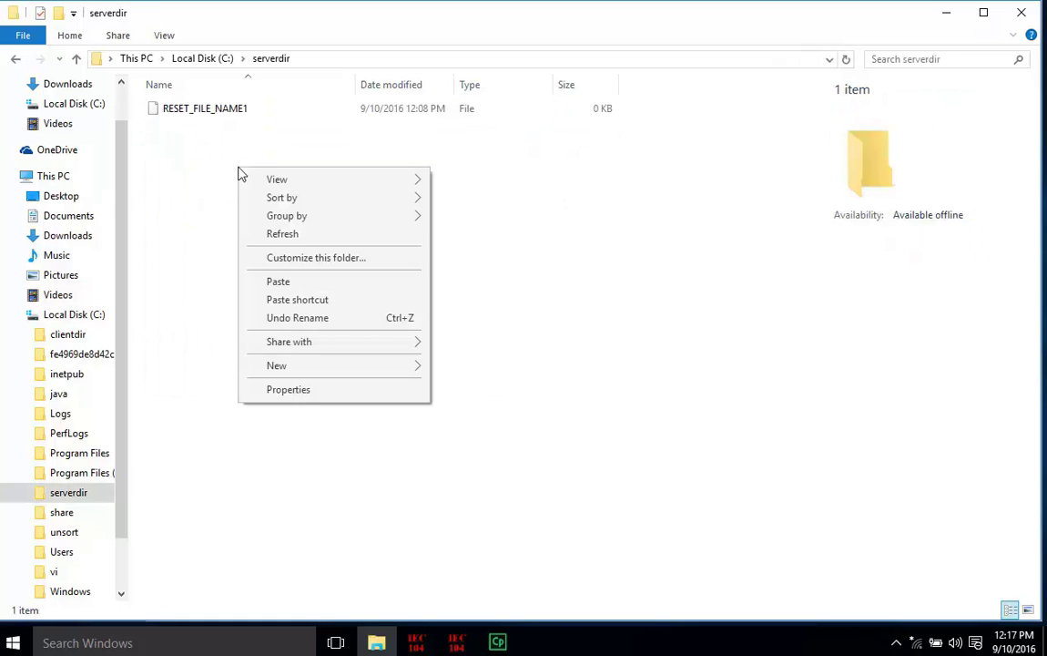
left_click(278, 281)
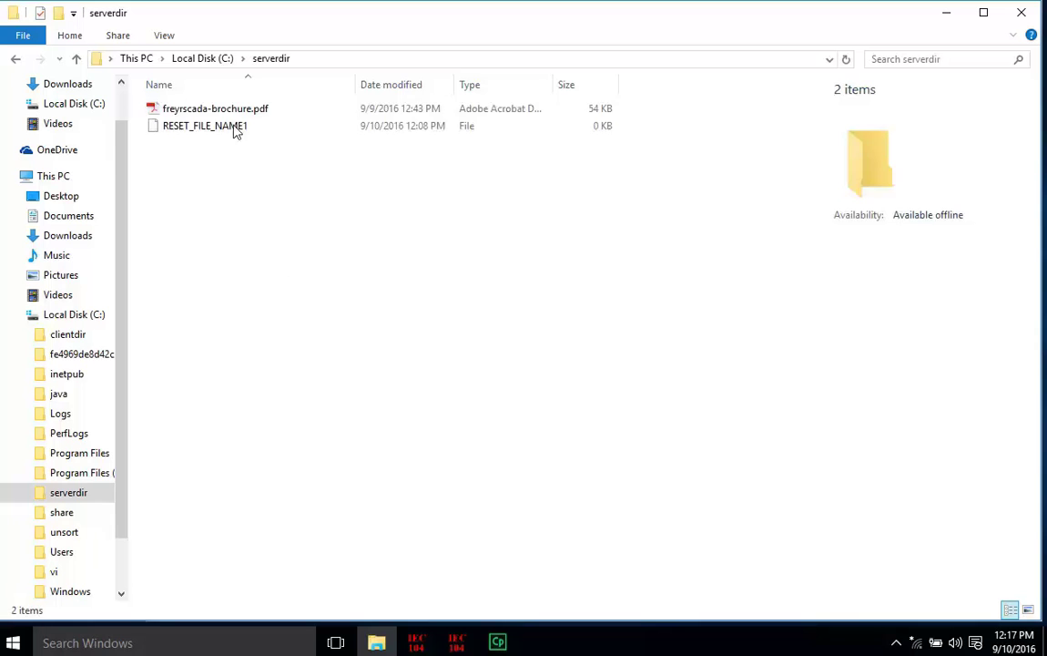
left_click(210, 111)
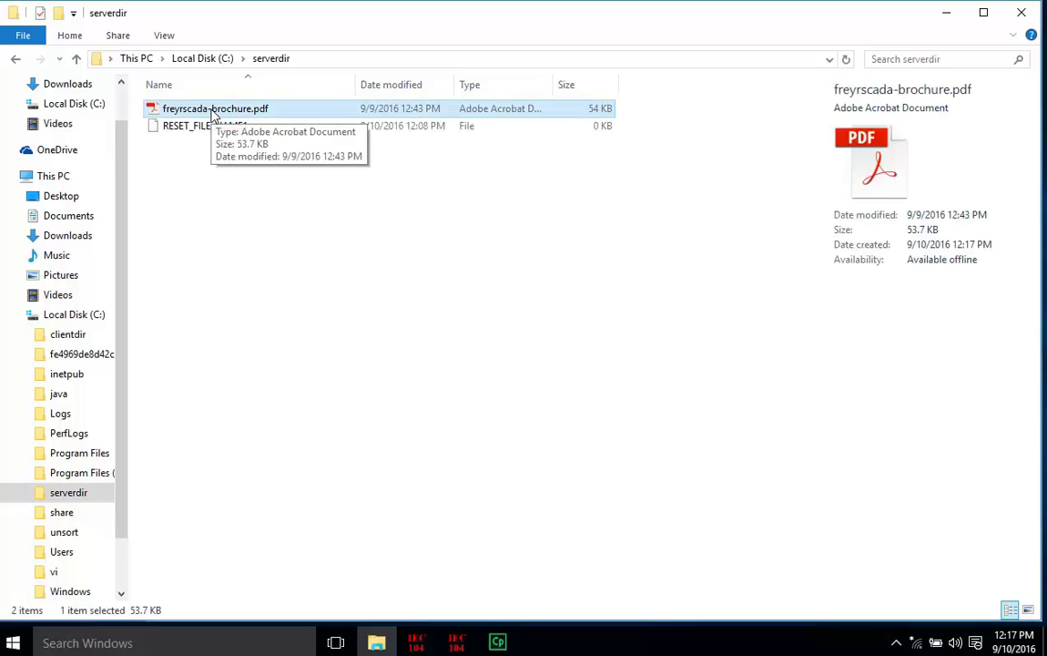
left_click(227, 109)
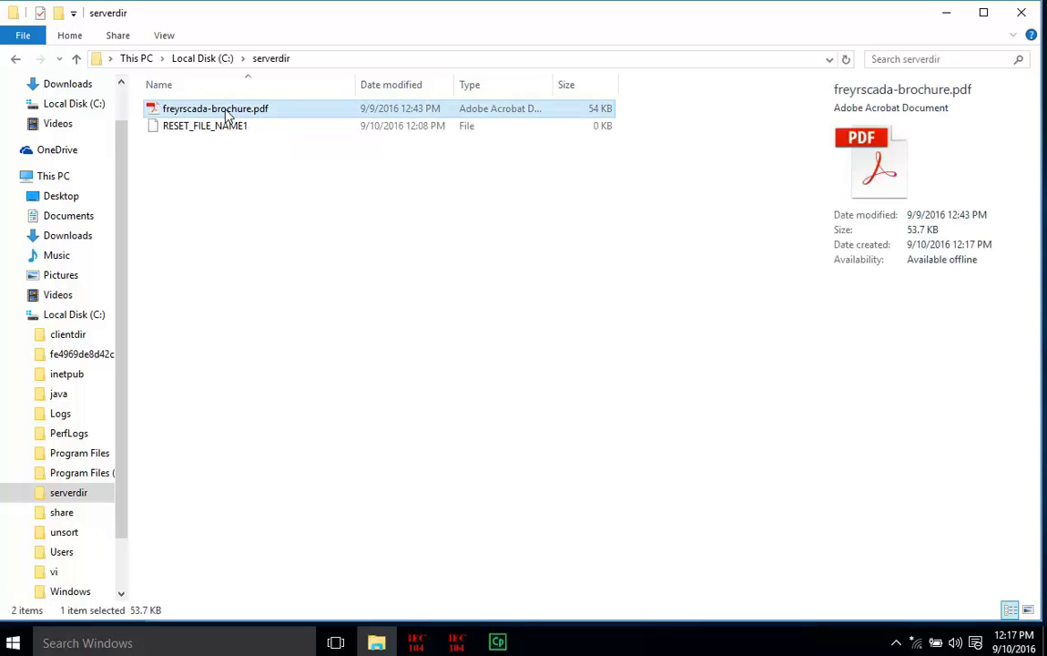
left_click(228, 108)
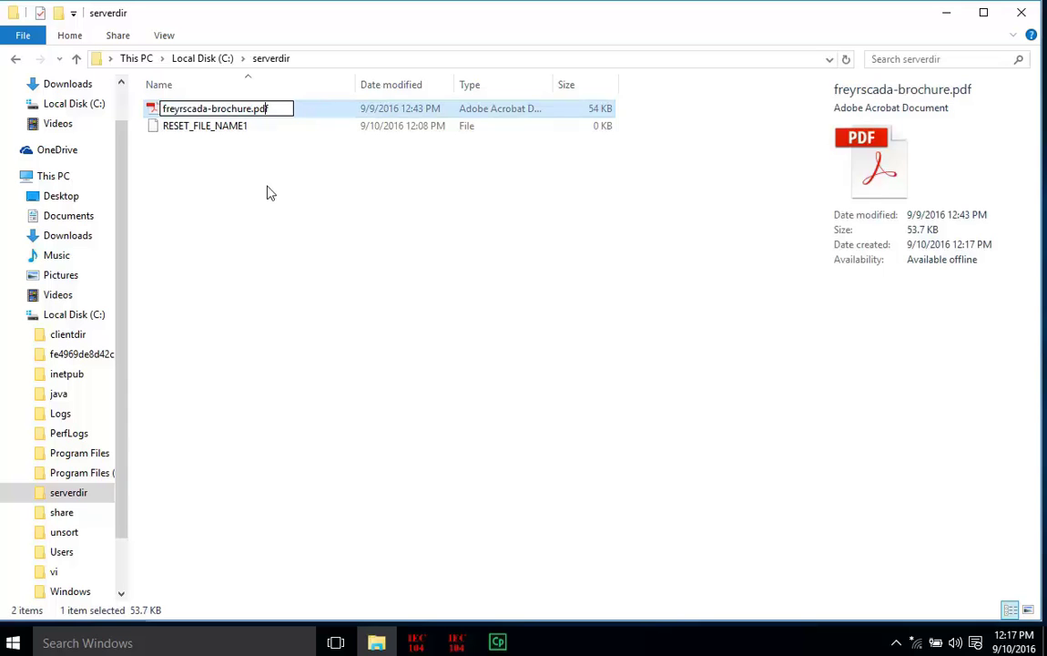
left_click(331, 93)
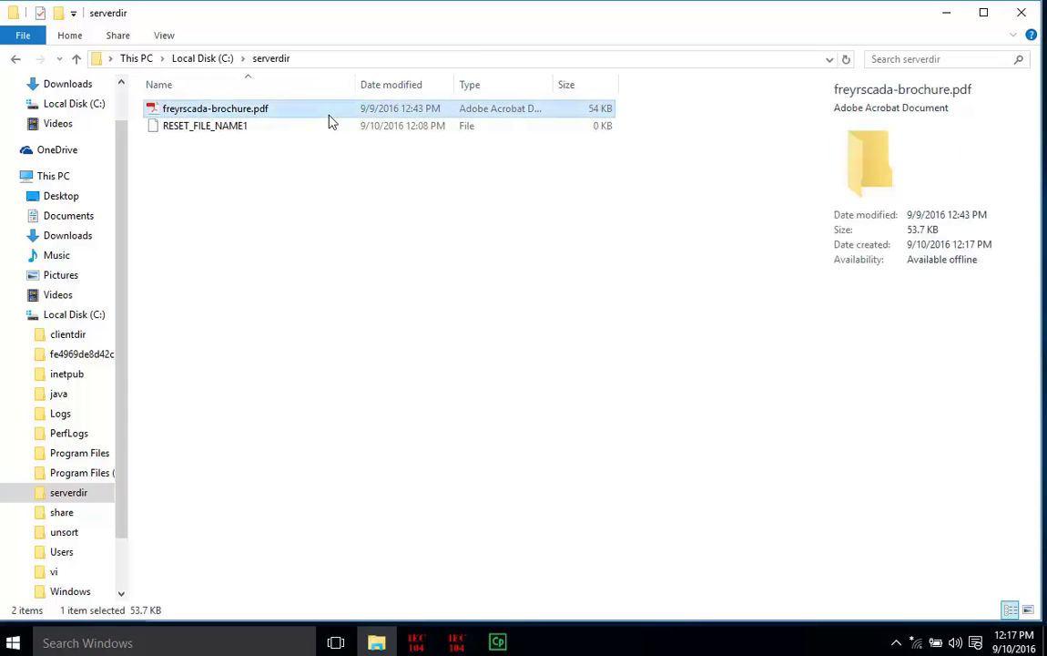
Open freyrscada-brochure.pdf from the serverdir folder to view its contents, and close it again
double_click(330, 113)
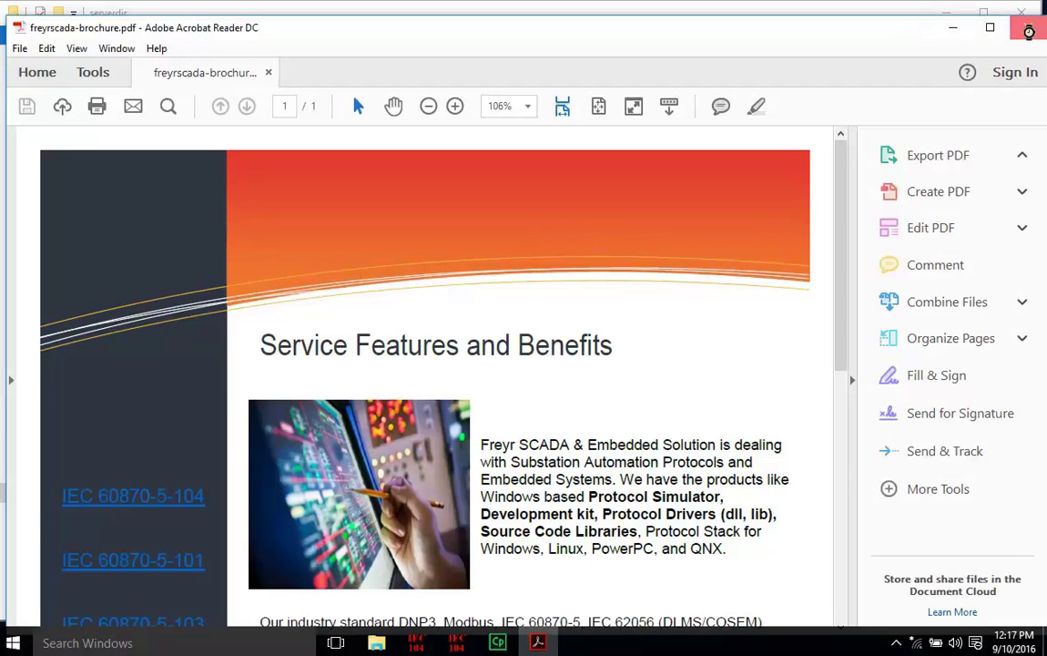
left_click(1029, 30)
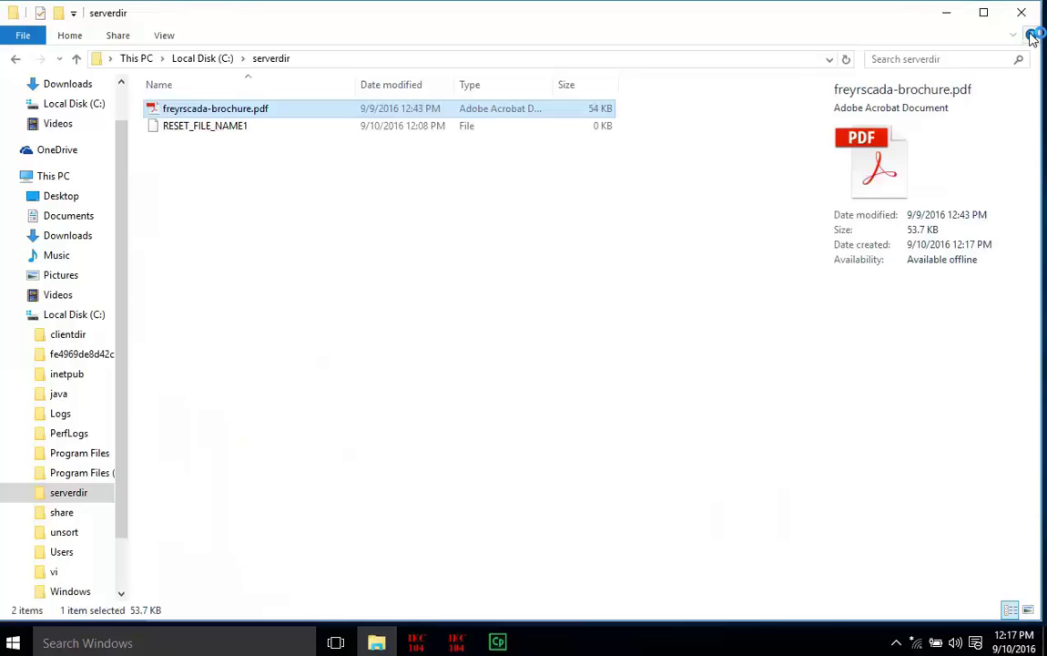
Rename freyrscada-brochure.pdf in serverdir to 1024 without a file extension, accepting the extension change
right_click(279, 116)
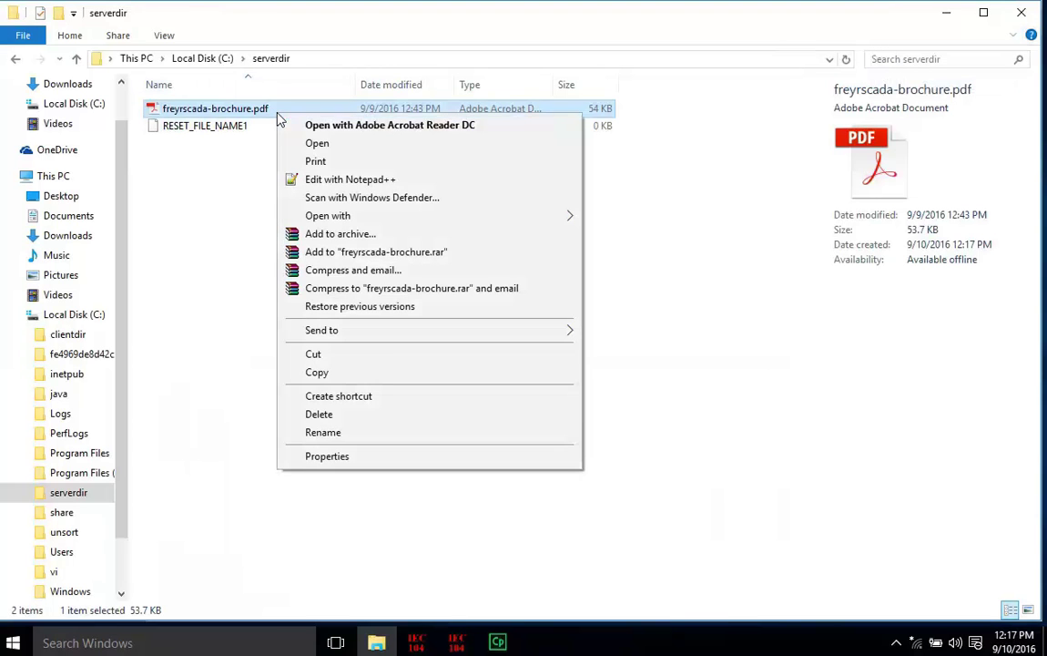
left_click(323, 433)
left_click_drag(278, 108, 161, 108)
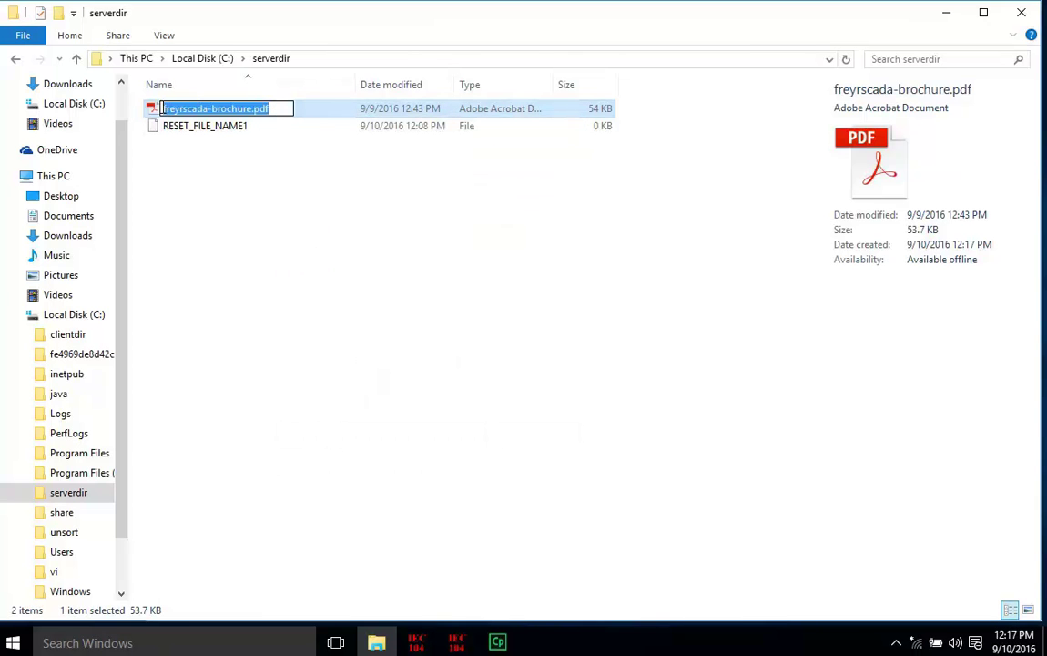
type("102")
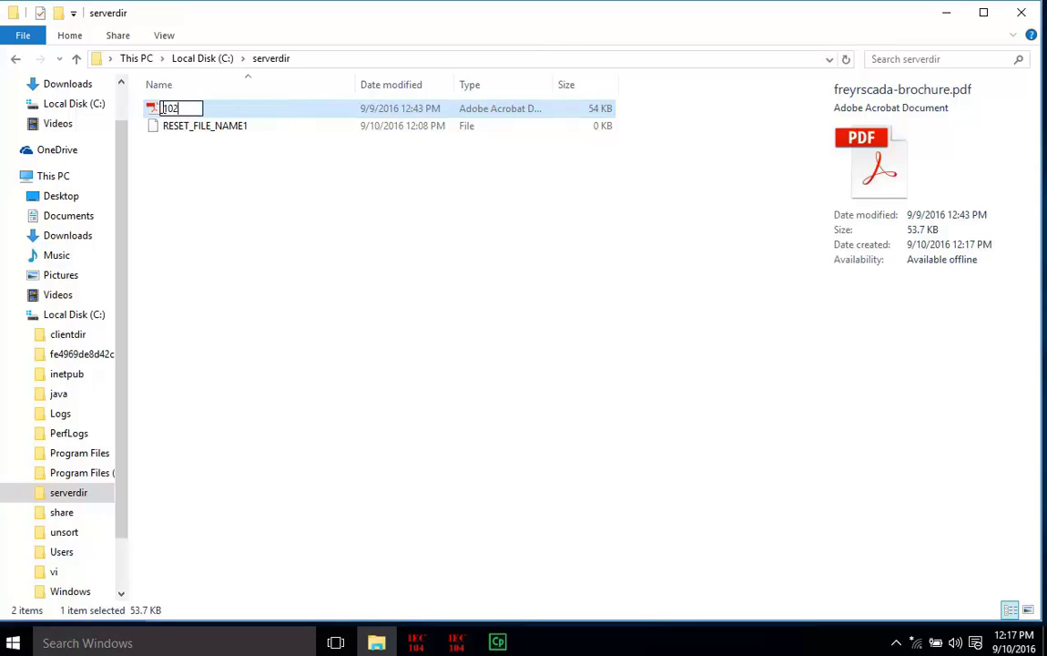
type("4")
left_click(213, 168)
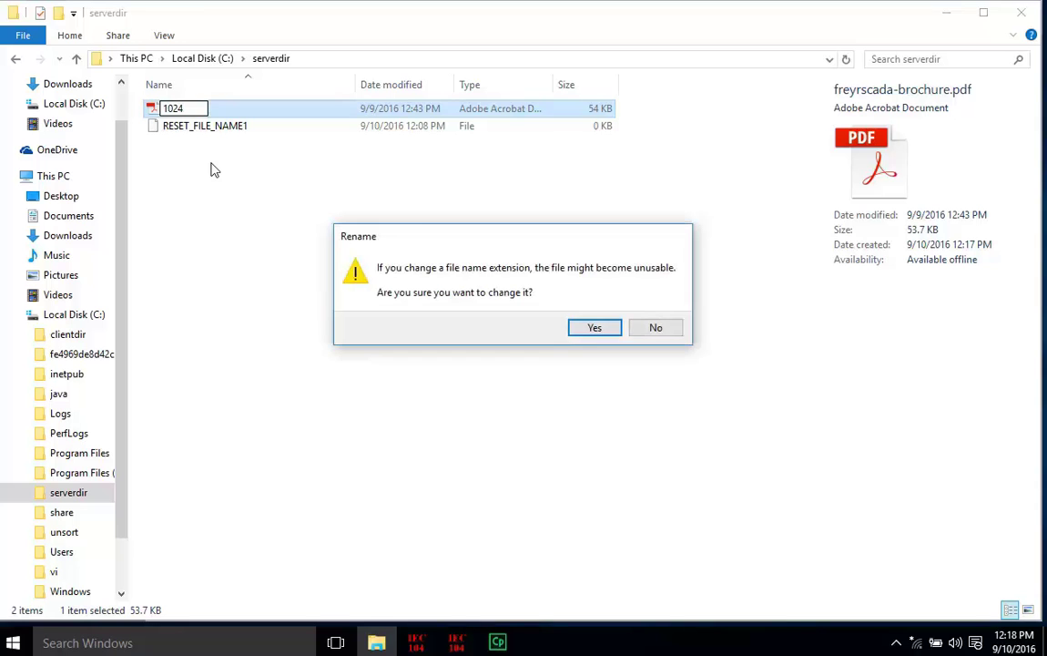
left_click(594, 329)
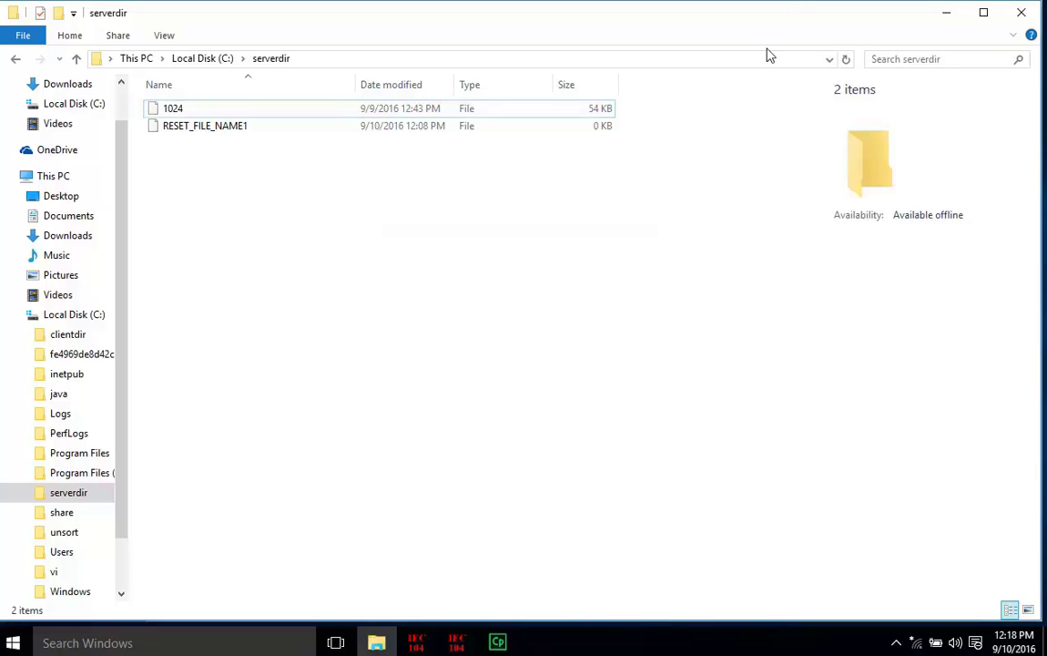
Inspect the contents of the clientdir folder on Local Disk (C:), and return to the drive's root
left_click(197, 58)
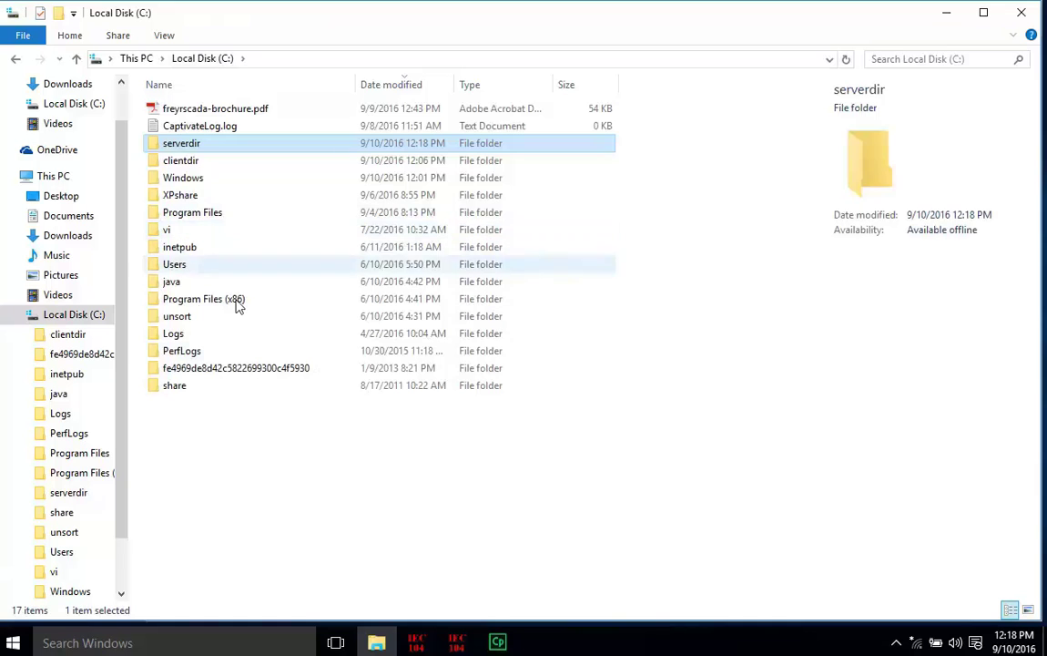
left_click(185, 164)
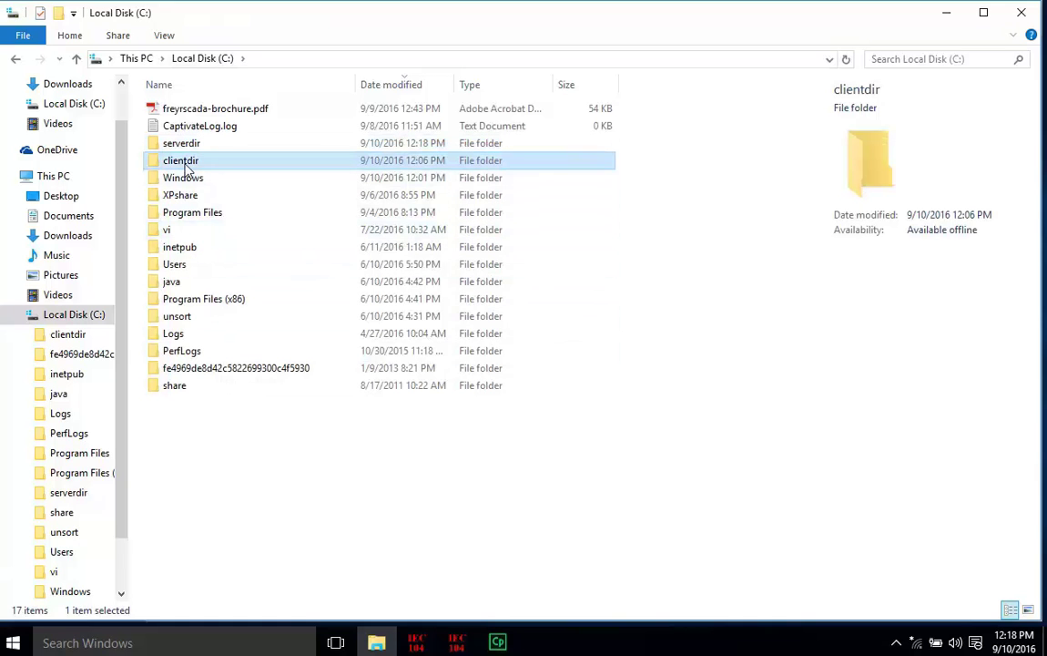
left_click(186, 162)
left_click(234, 162)
double_click(235, 161)
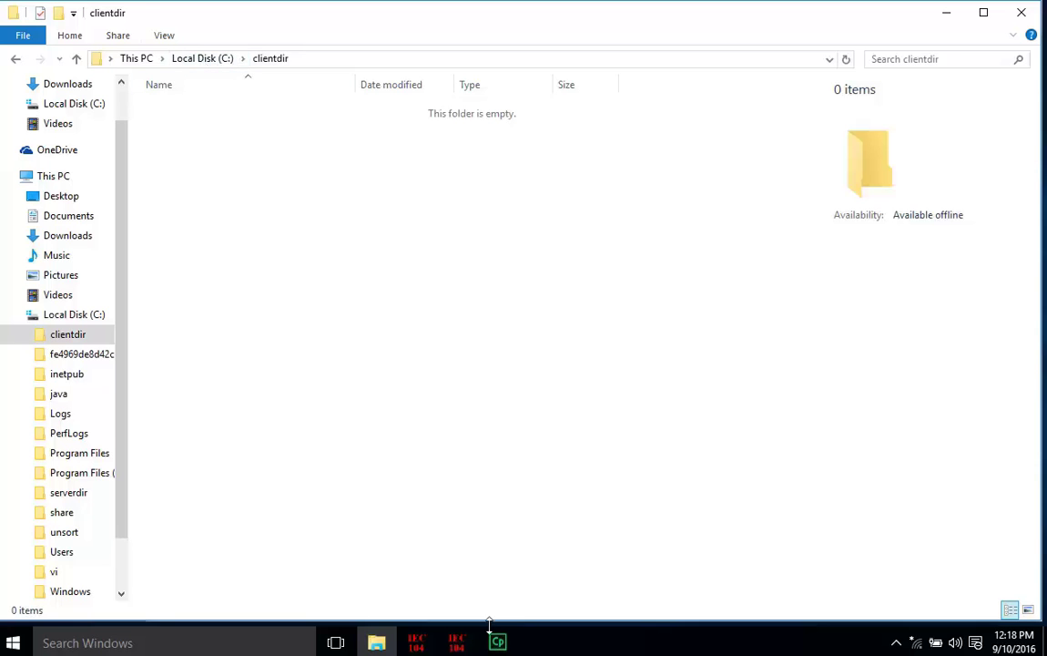
left_click(191, 64)
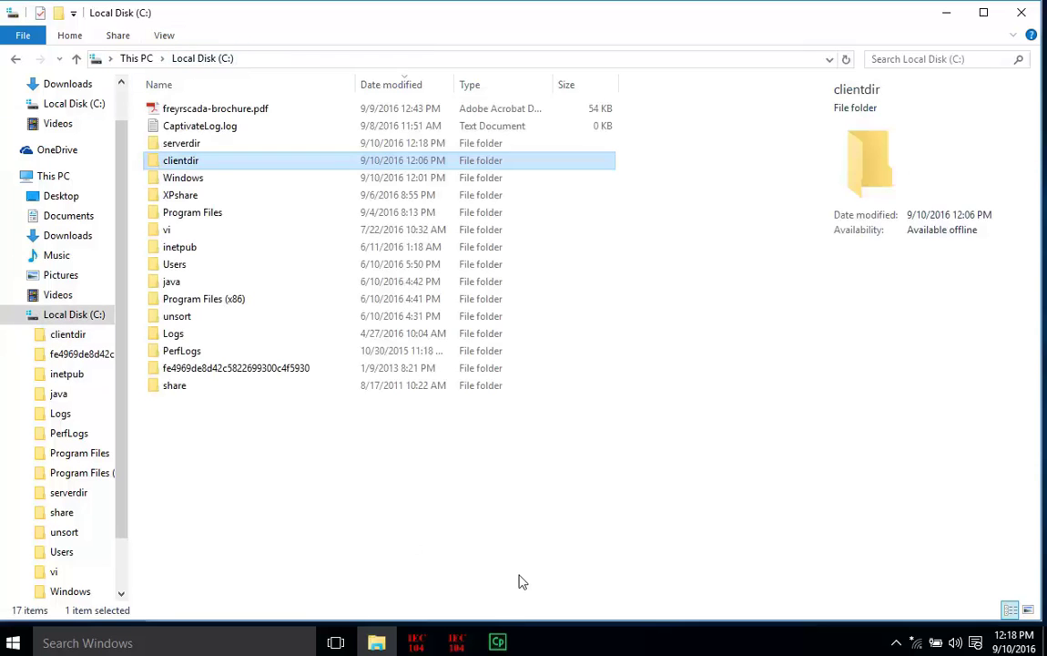
Switch to the Client Simulator, send a Directory Read station command for station address 1 and IOA 0, and close the dialog
left_click(460, 645)
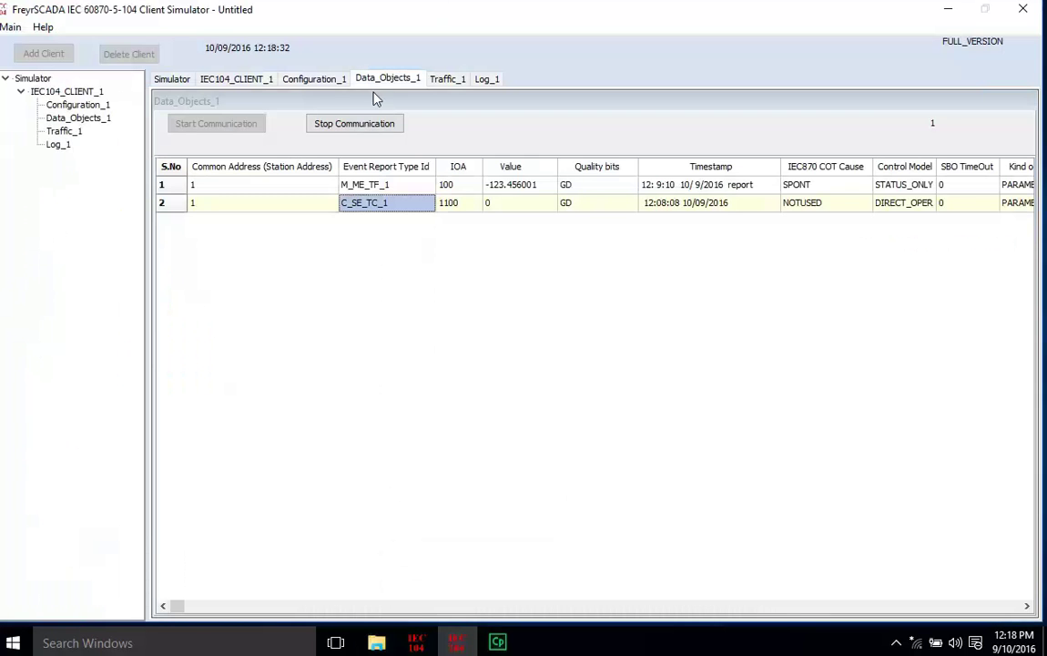
right_click(406, 209)
mouse_move(437, 213)
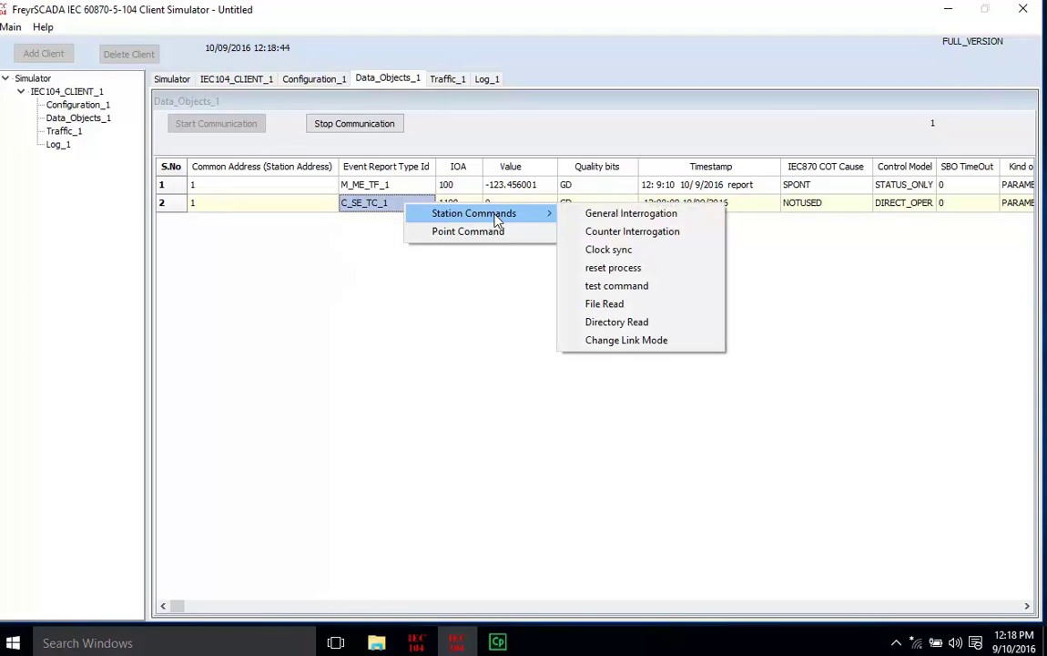
left_click(409, 188)
right_click(409, 189)
mouse_move(474, 196)
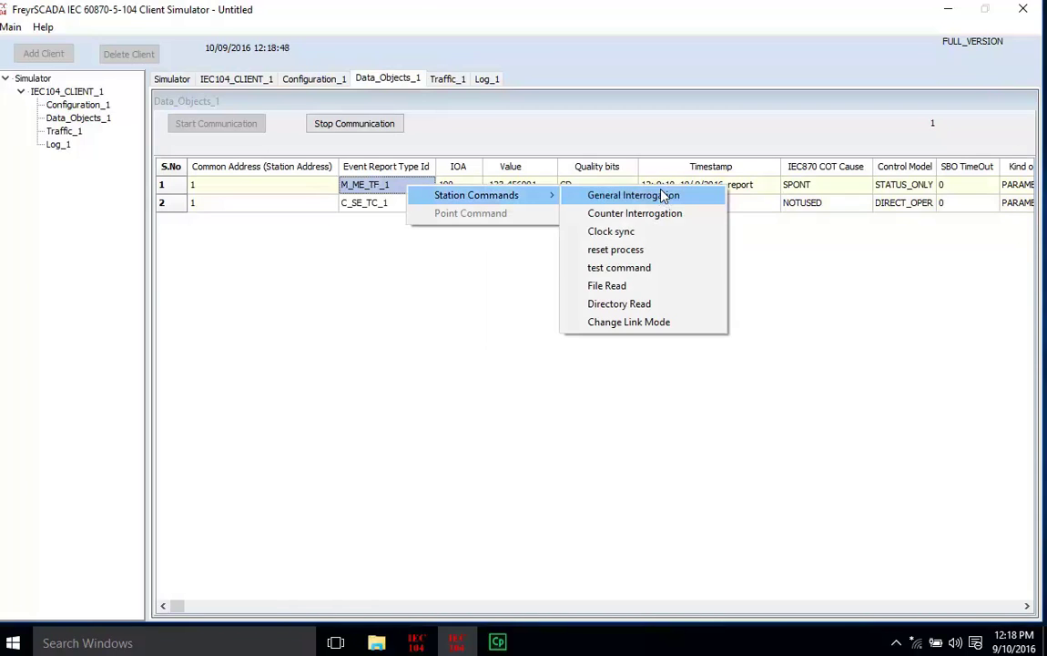
left_click(624, 306)
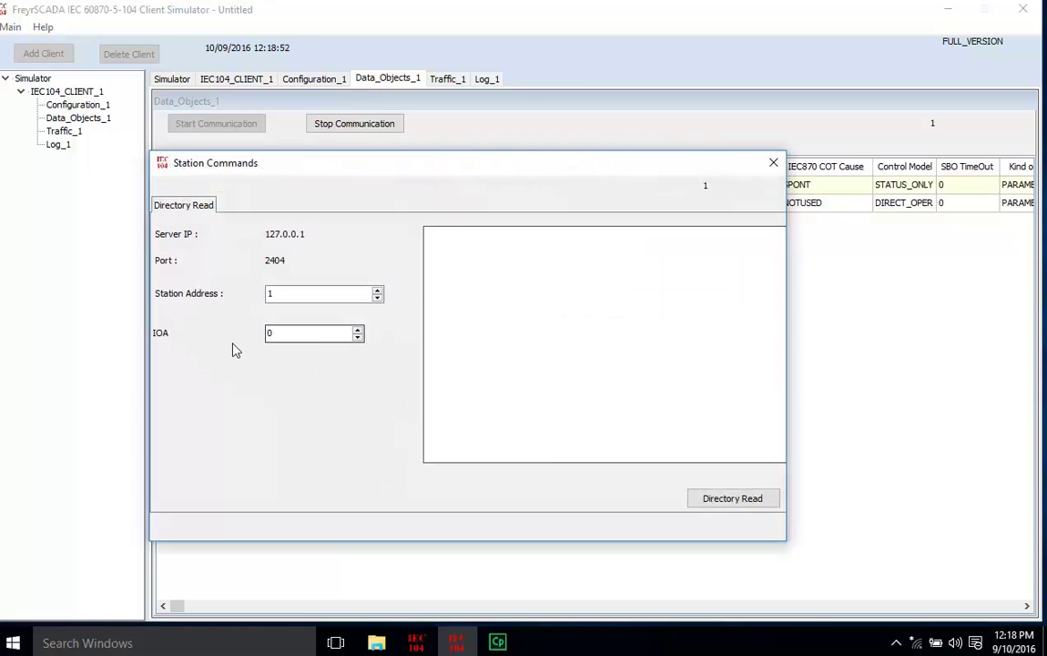
left_click(732, 506)
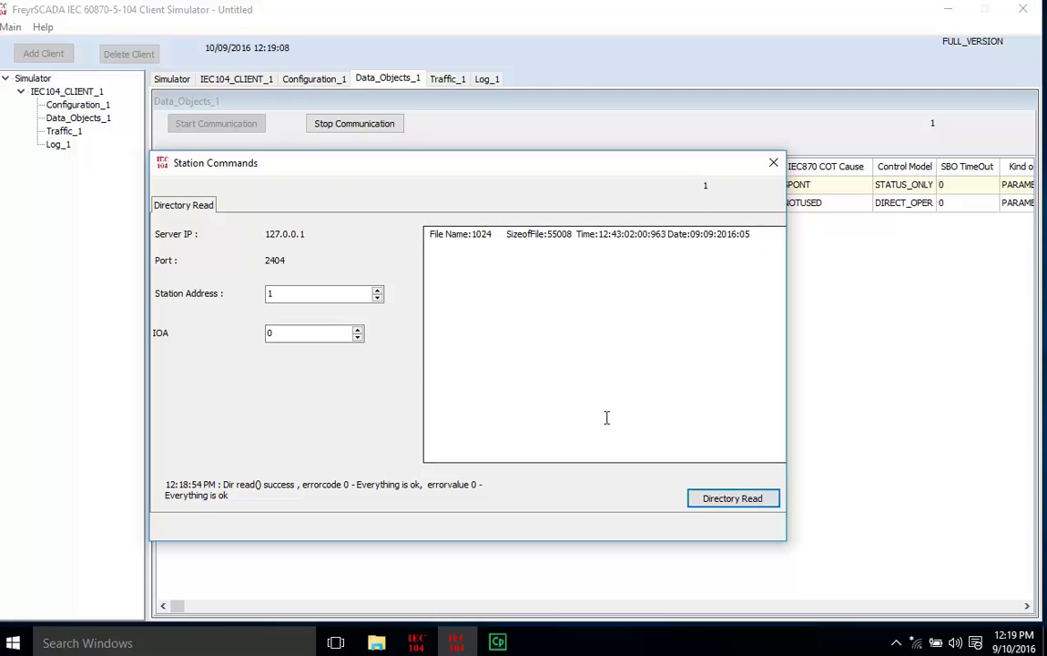
left_click(773, 166)
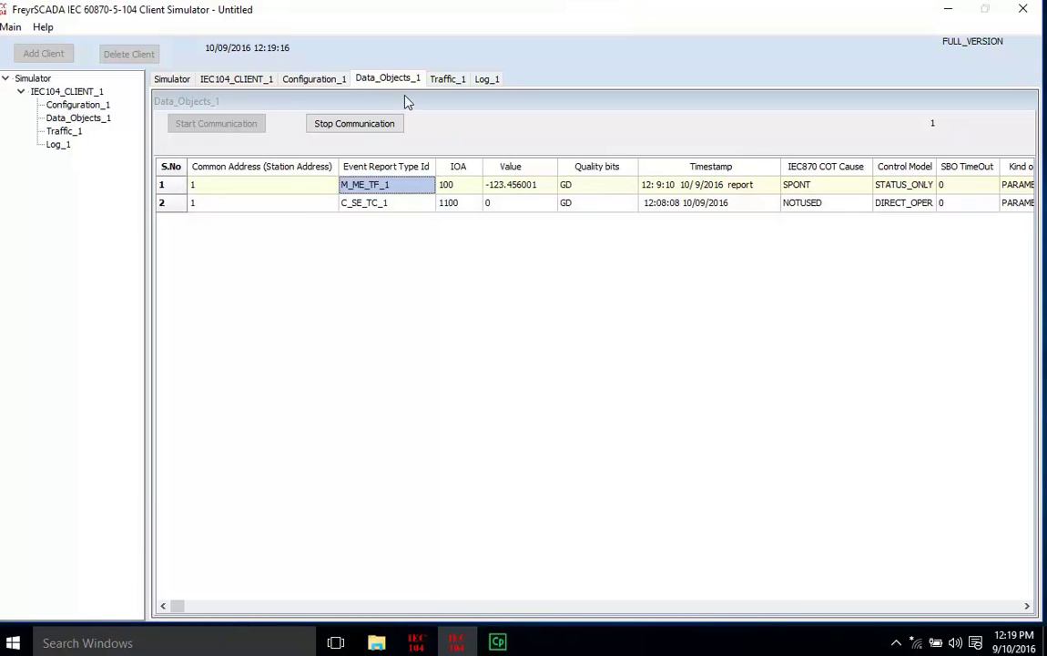
Send a File Read station command for file name 1024 at station address 1, IOA 0
right_click(413, 188)
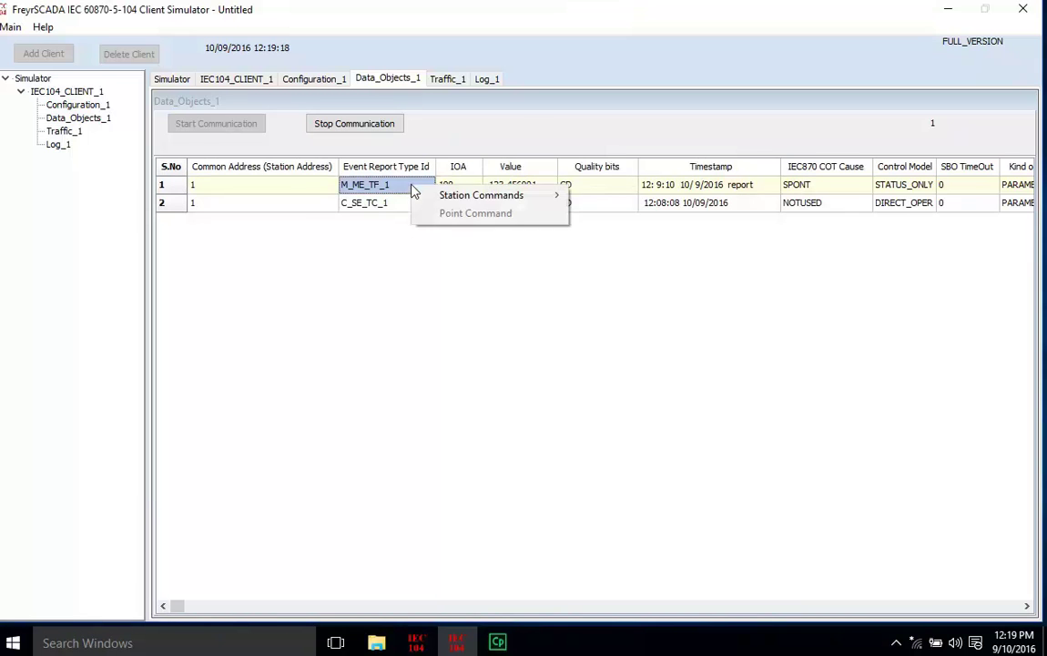
mouse_move(463, 195)
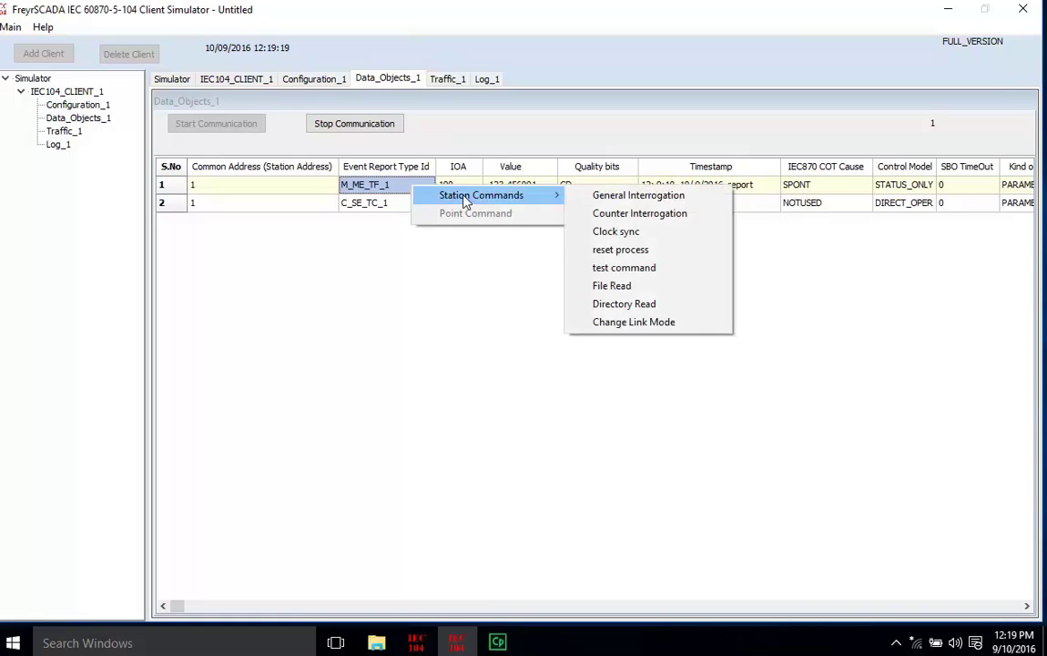
left_click(613, 291)
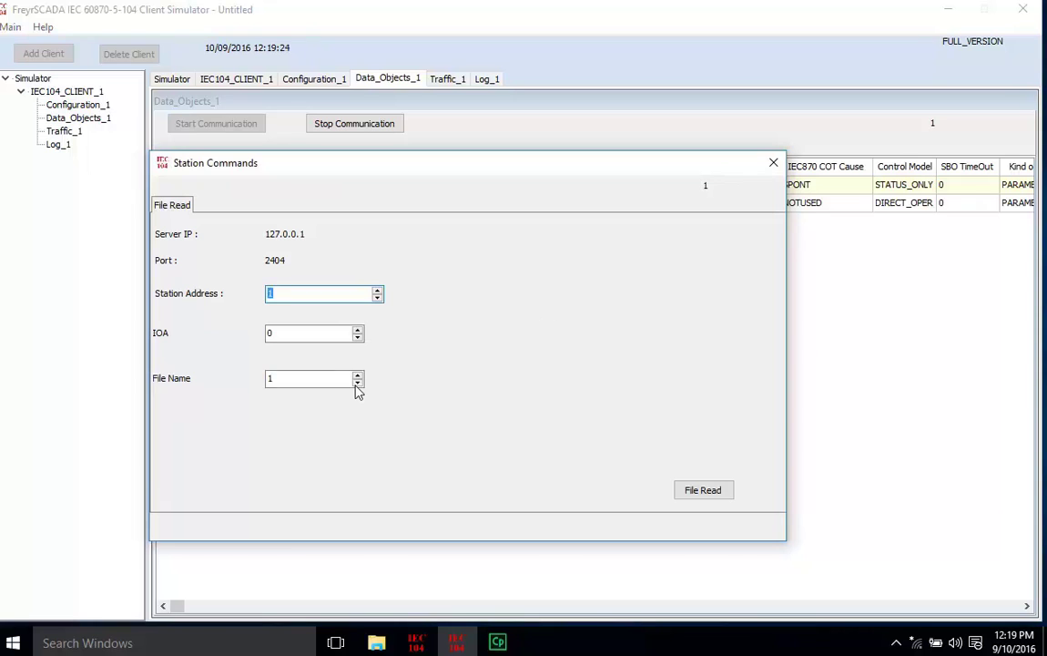
double_click(293, 377)
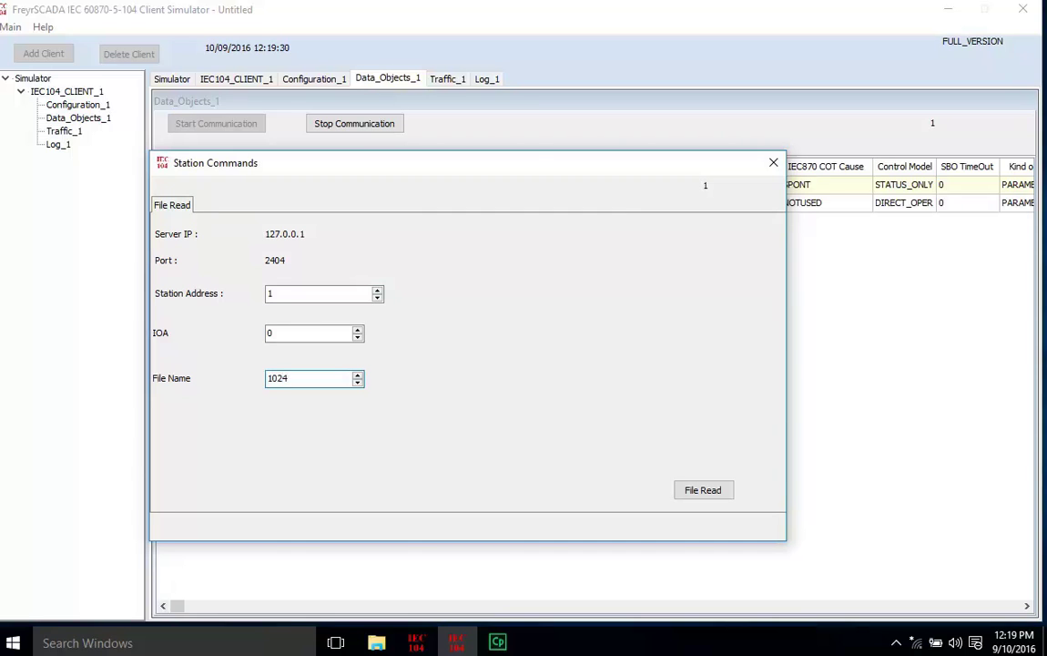
left_click(716, 497)
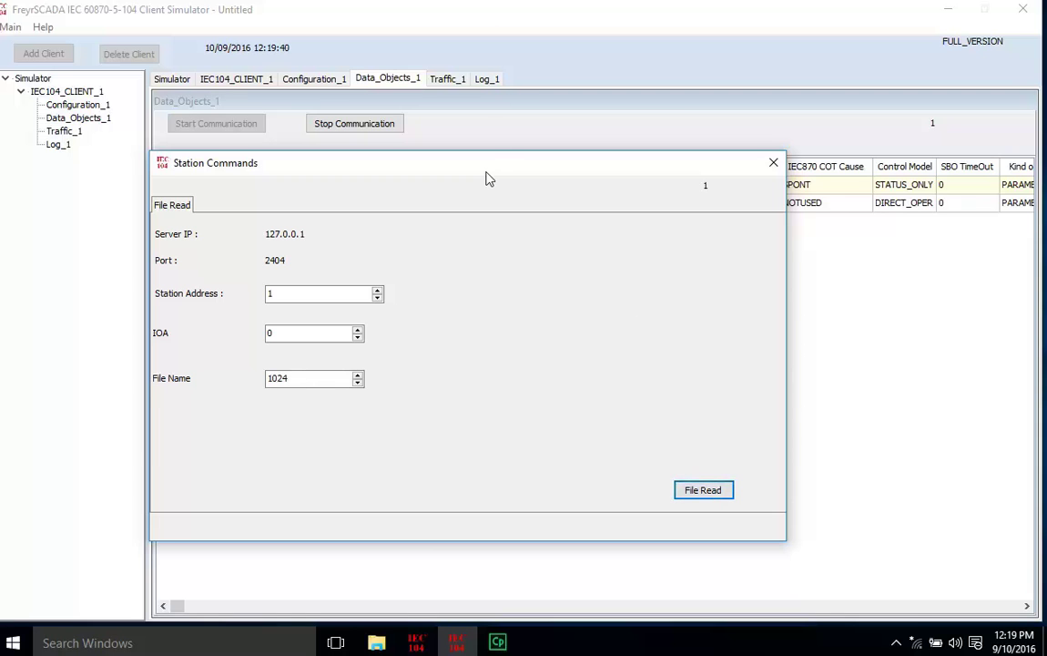
Move the Station Commands dialog out of the way and examine the client's traffic during the file transfer
left_click_drag(489, 179, 619, 355)
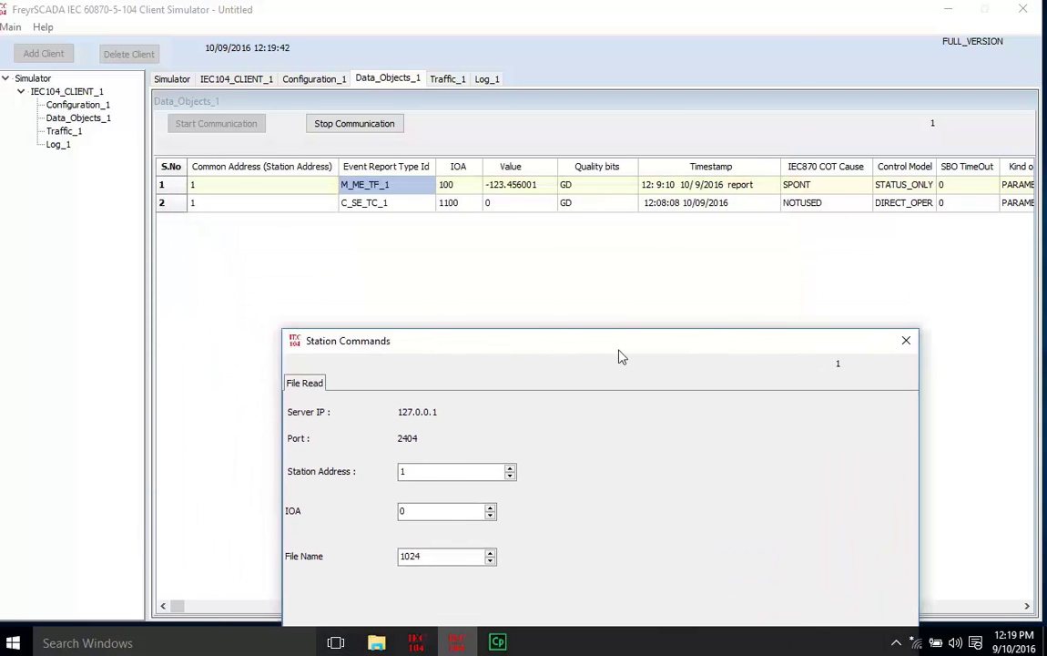
left_click_drag(462, 365, 391, 243)
left_click(447, 78)
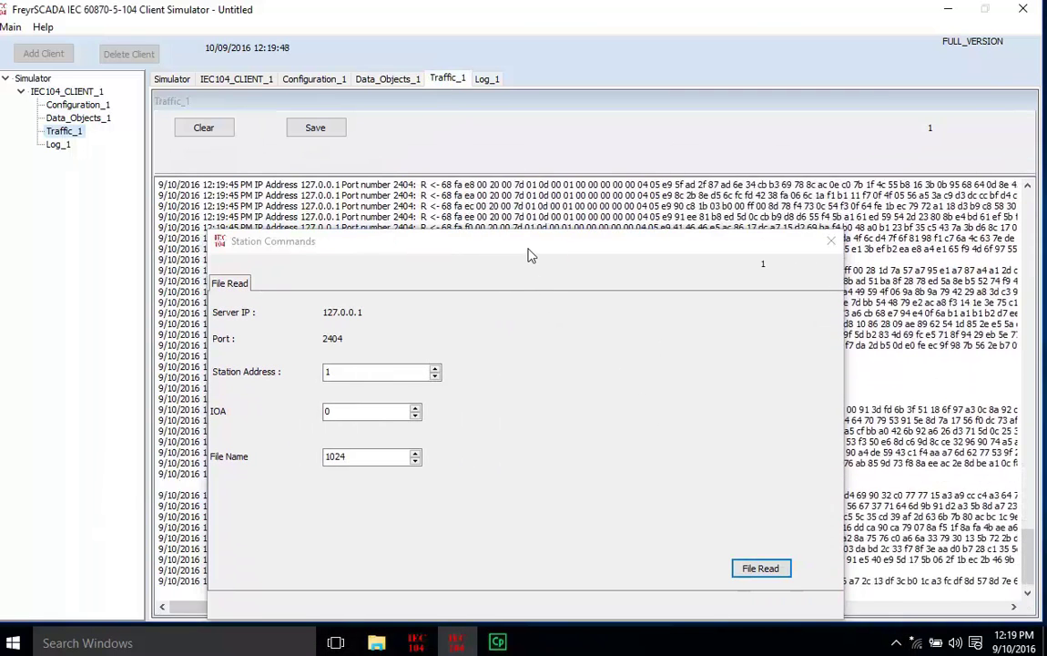
left_click_drag(531, 253, 543, 234)
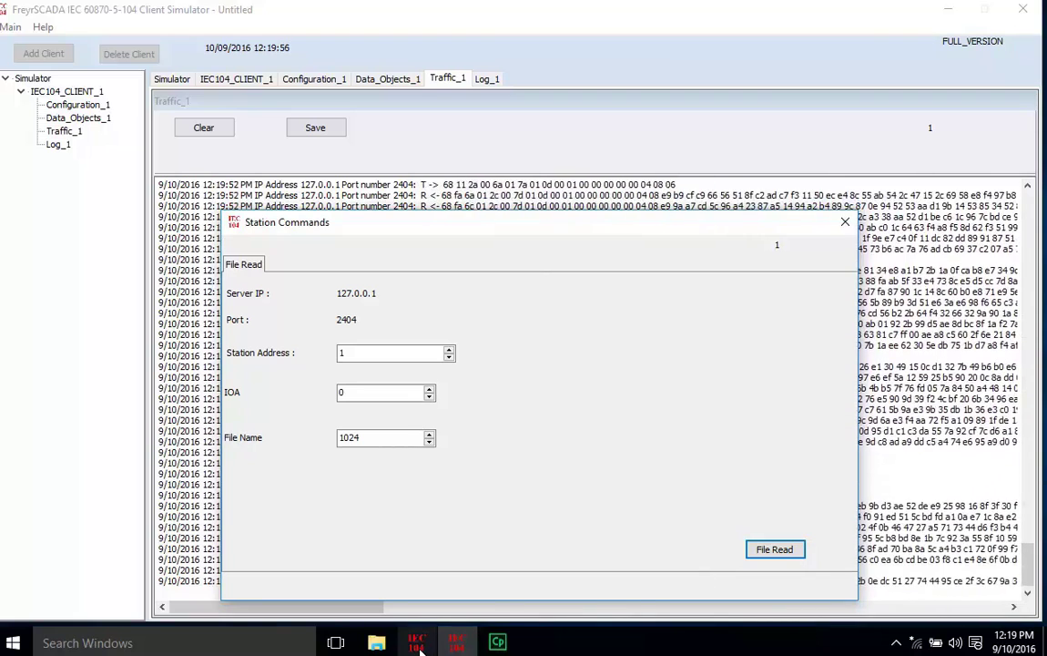
Switch to the Server Simulator and examine its traffic for the file transfer
mouse_move(419, 647)
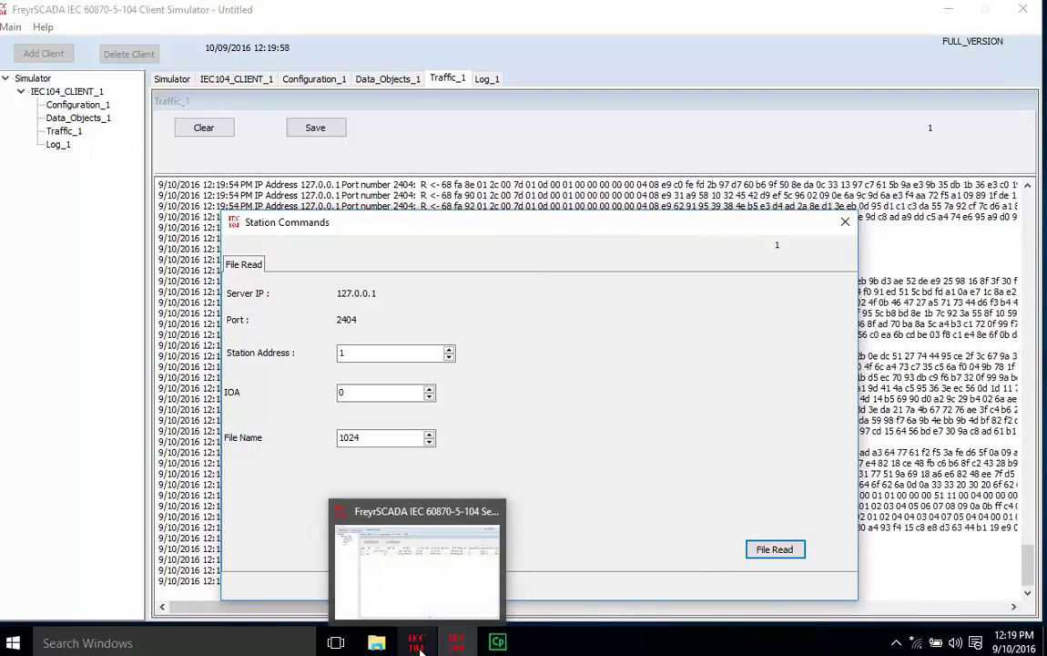
left_click(382, 574)
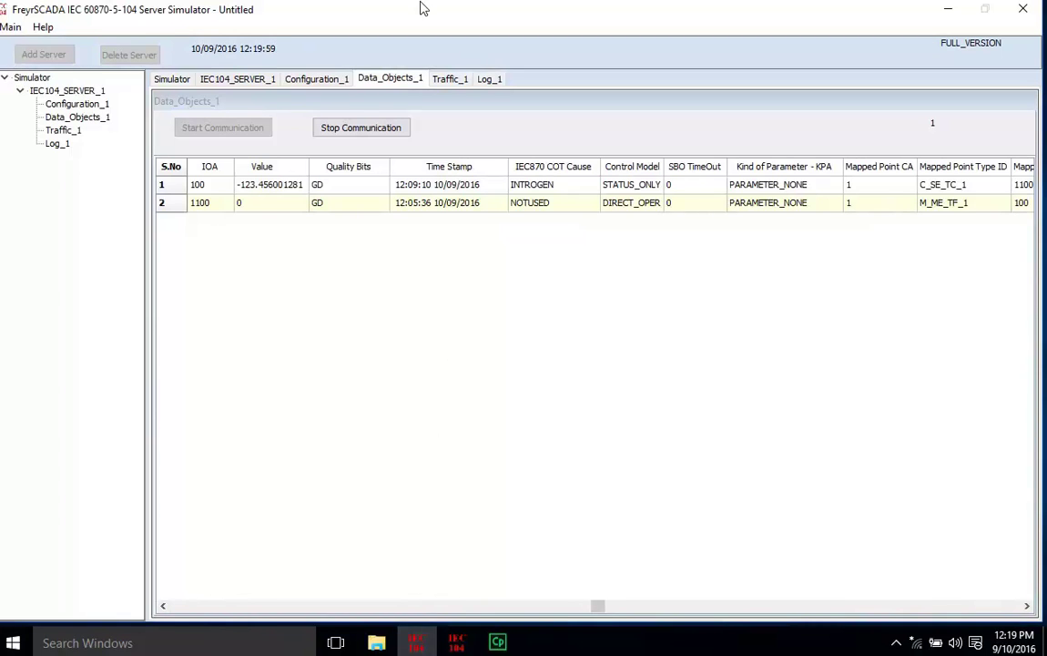
left_click(452, 82)
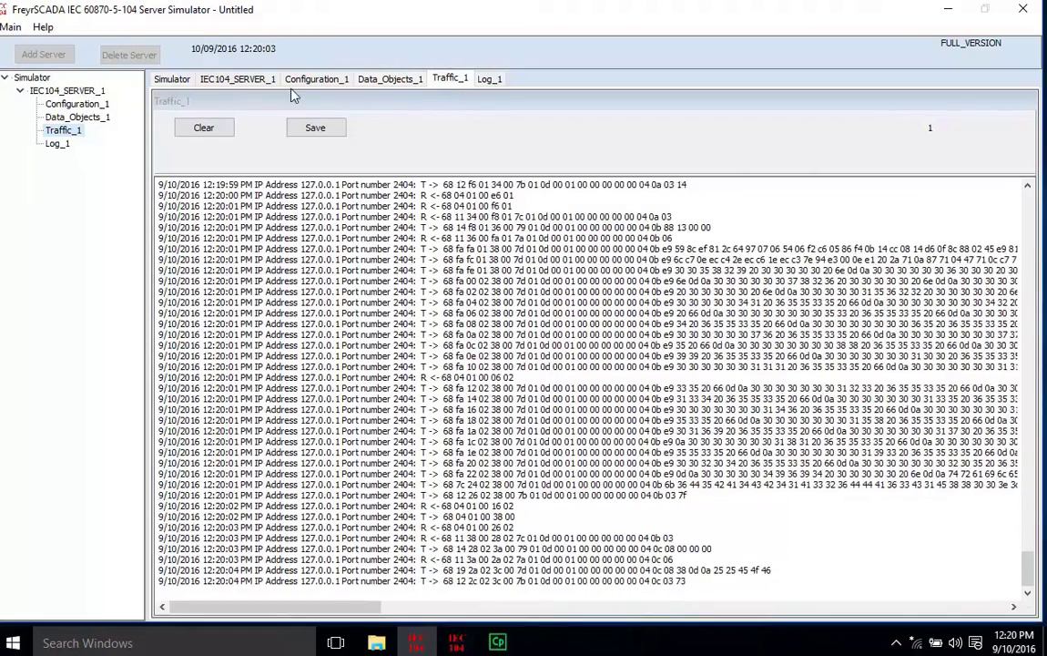
Switch to File Explorer and open the clientdir folder to check for the transferred file
mouse_move(416, 643)
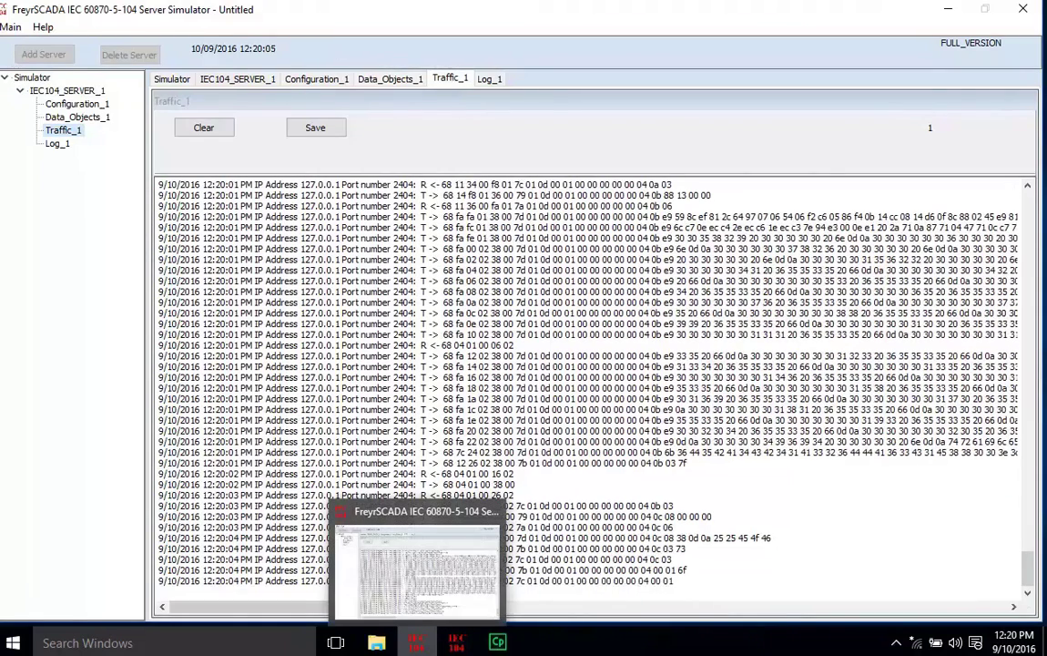
left_click(376, 643)
mouse_move(187, 164)
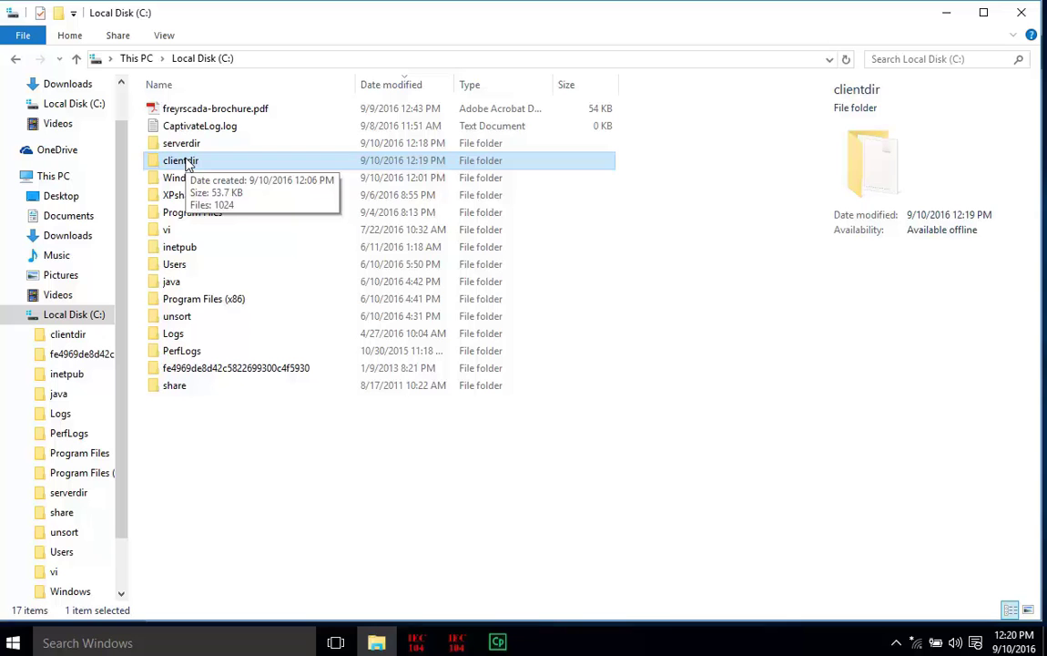
double_click(186, 161)
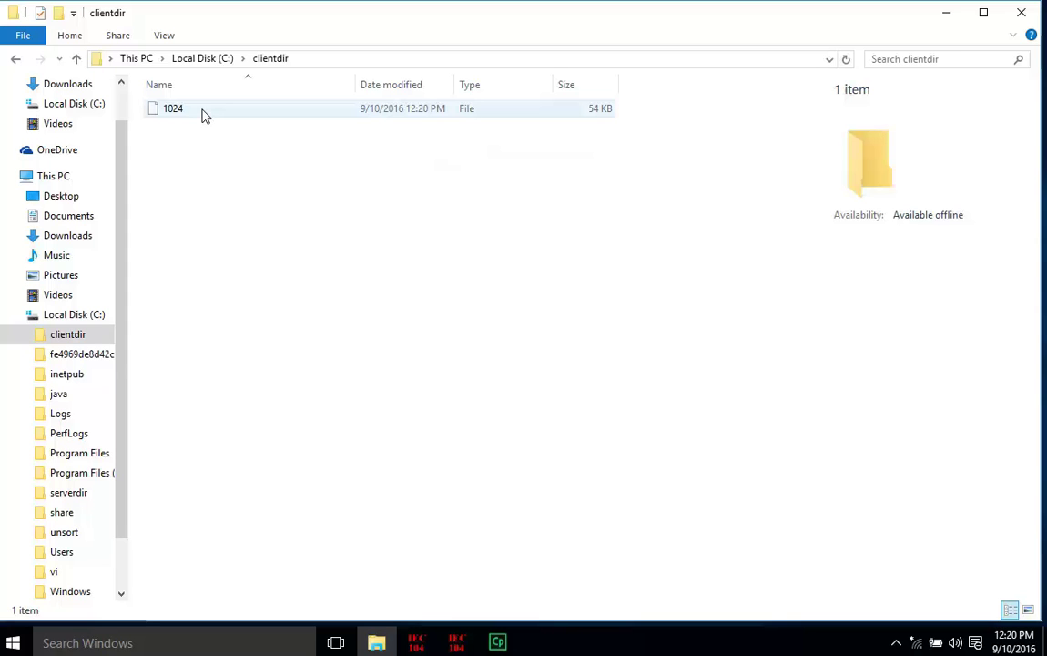
Open the received file 1024 in clientdir with Adobe Acrobat Reader DC
left_click(204, 115)
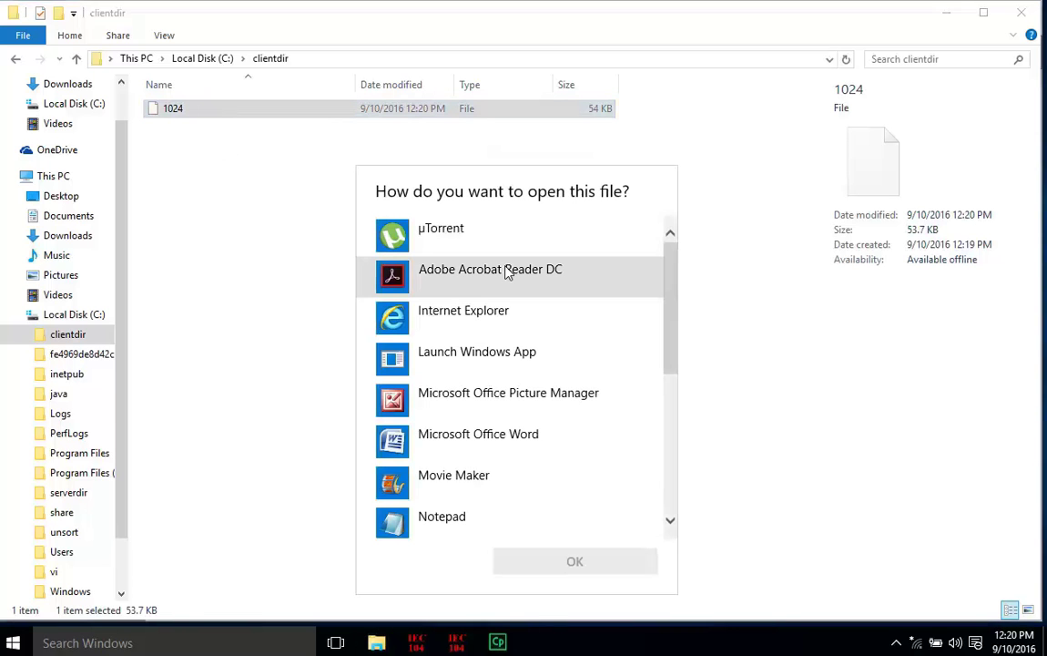
left_click(507, 274)
left_click(561, 569)
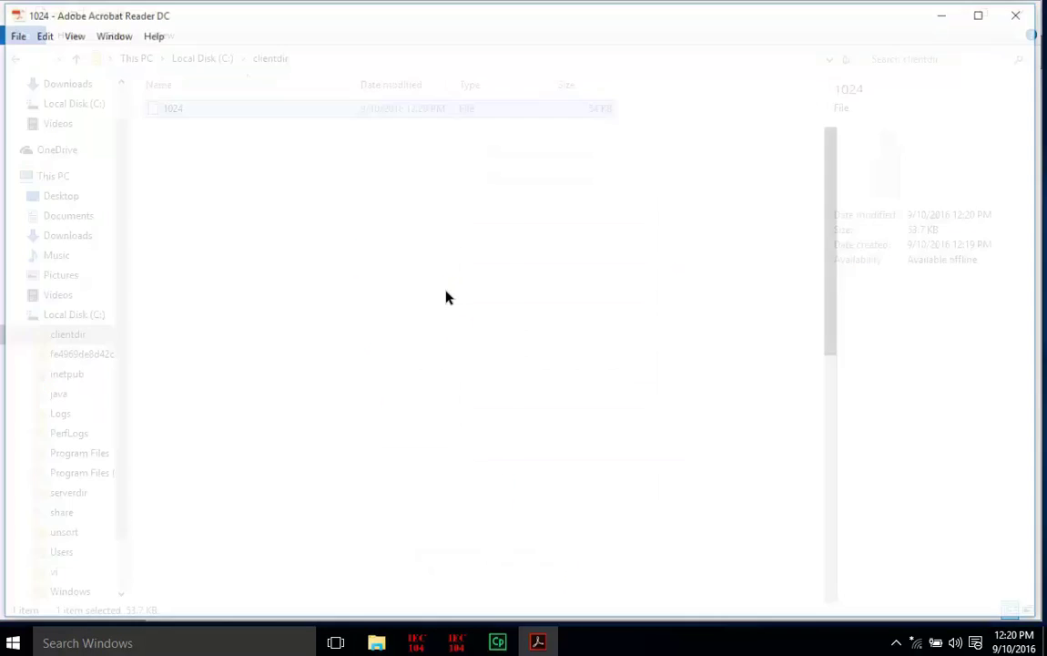